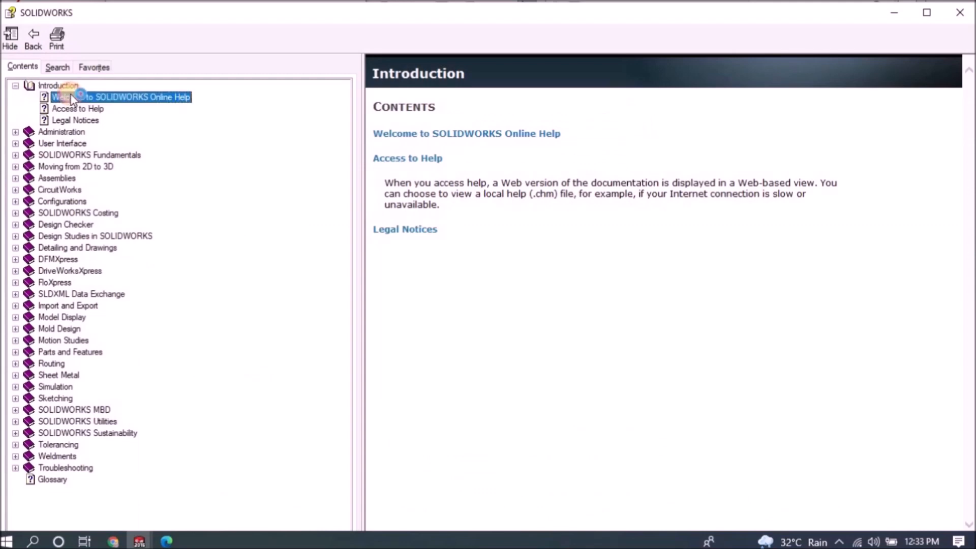
Step: Browse the Introduction and Administration topics in the SOLIDWORKS help contents
{"action": "left_click", "coordinate": [74, 108]}
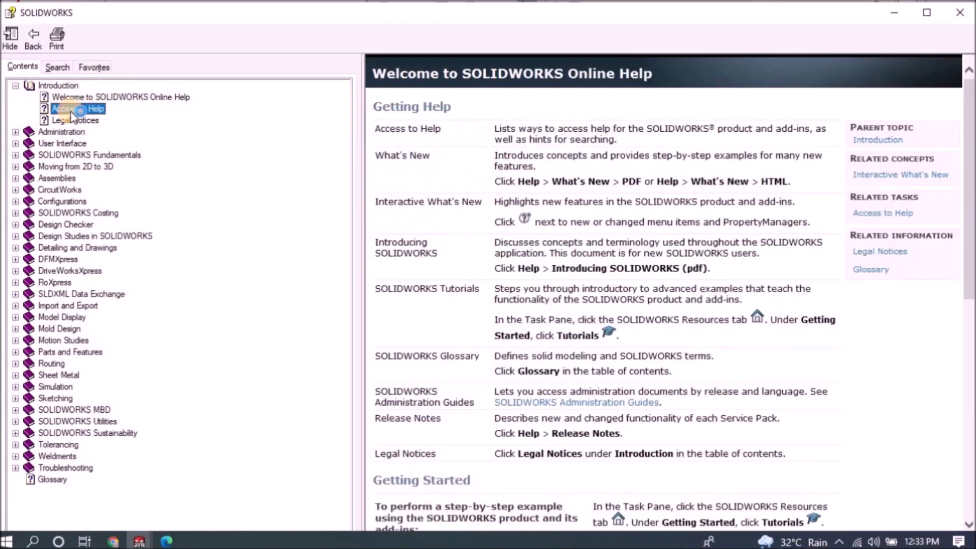
{"action": "left_click", "coordinate": [75, 121]}
{"action": "left_click", "coordinate": [16, 132]}
{"action": "left_click", "coordinate": [62, 132]}
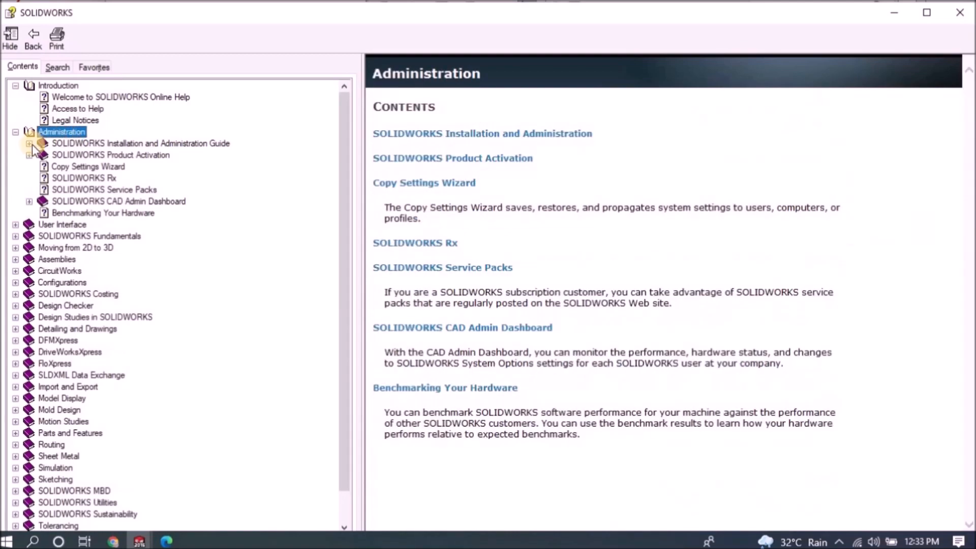
{"action": "left_click", "coordinate": [80, 144]}
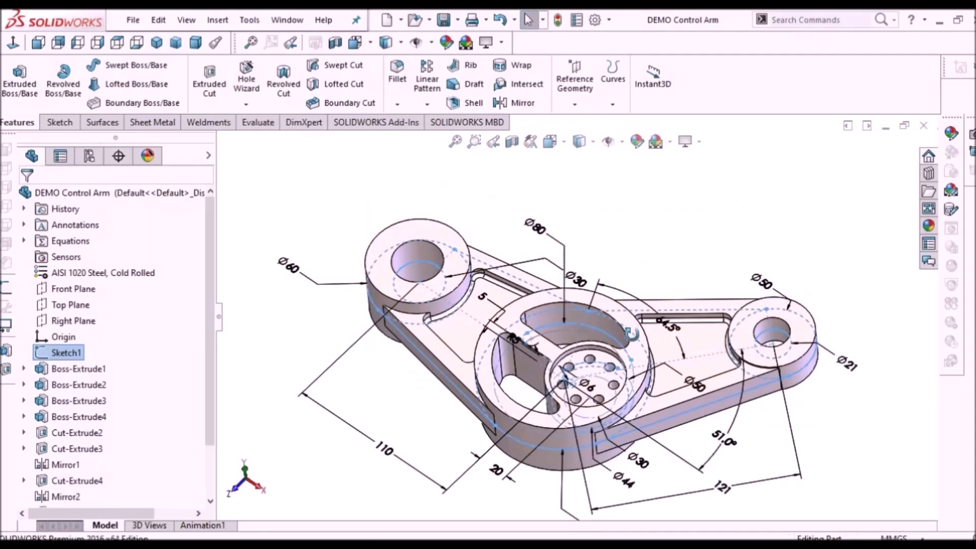
{"action": "middle_click_drag", "start_coordinate": [630, 340], "coordinate": [661, 243]}
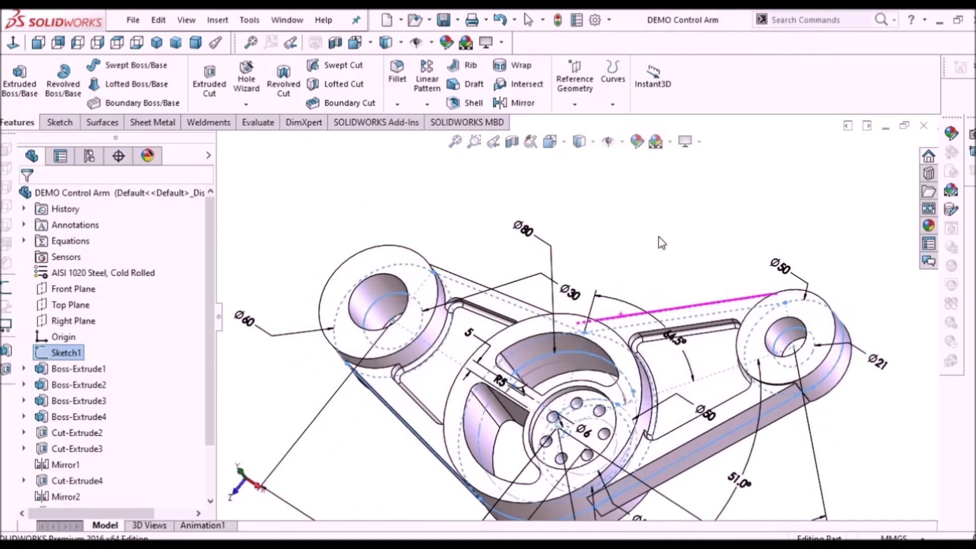
{"action": "left_click", "coordinate": [662, 241]}
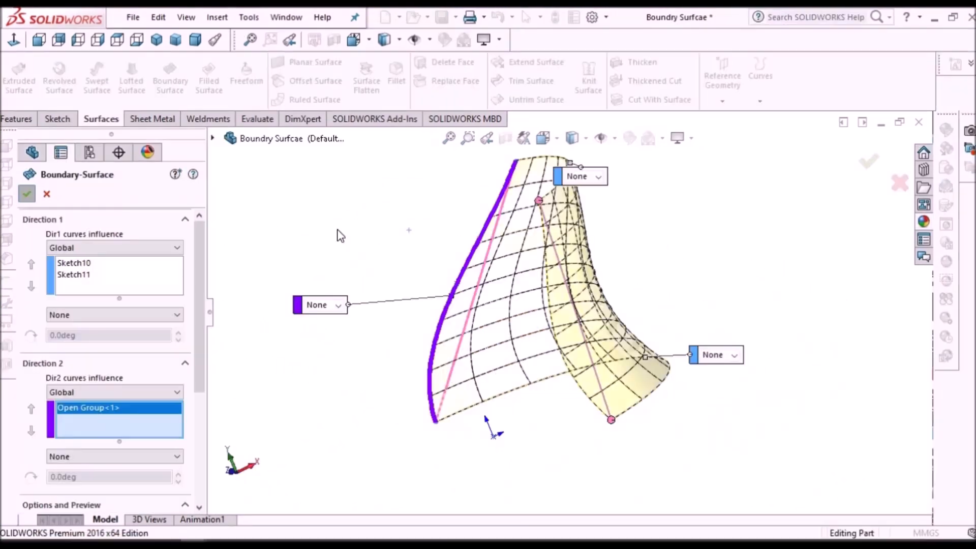
Step: Complete the boundary surface using Sketch10 and Sketch11 as direction 1 curves and the open group as the direction 2 curve
{"action": "key", "text": "Return"}
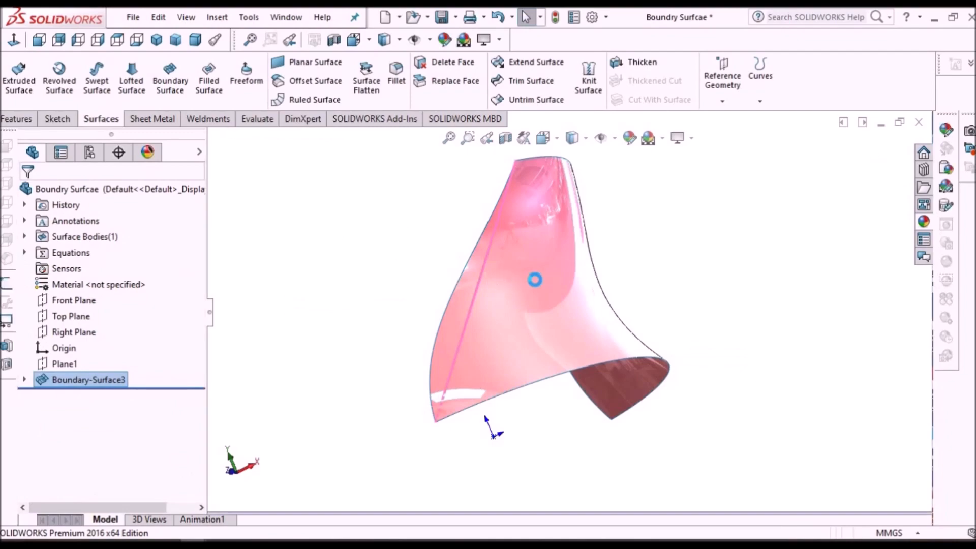
{"action": "middle_click_drag", "start_coordinate": [575, 313], "coordinate": [471, 307]}
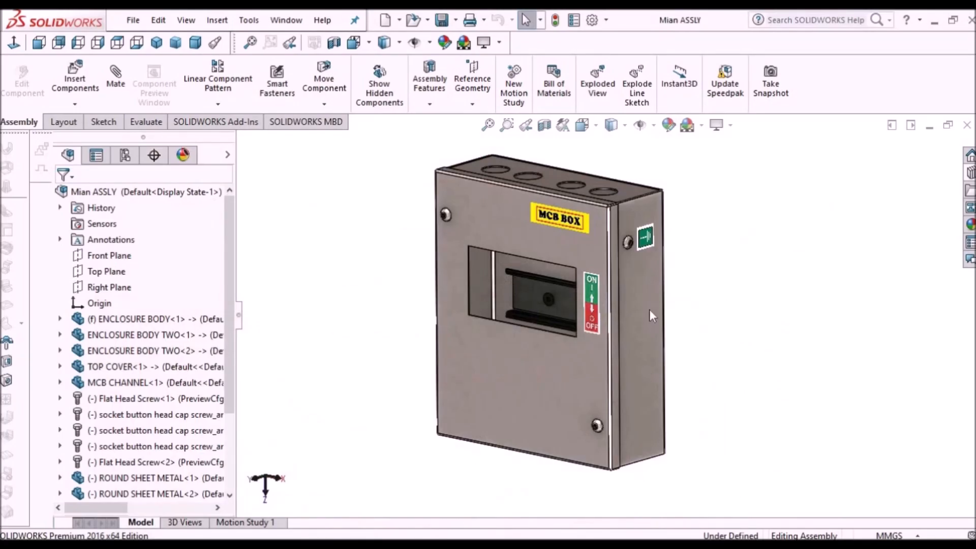
{"action": "scroll", "coordinate": [649, 309], "scroll_direction": "down", "scroll_amount": 2}
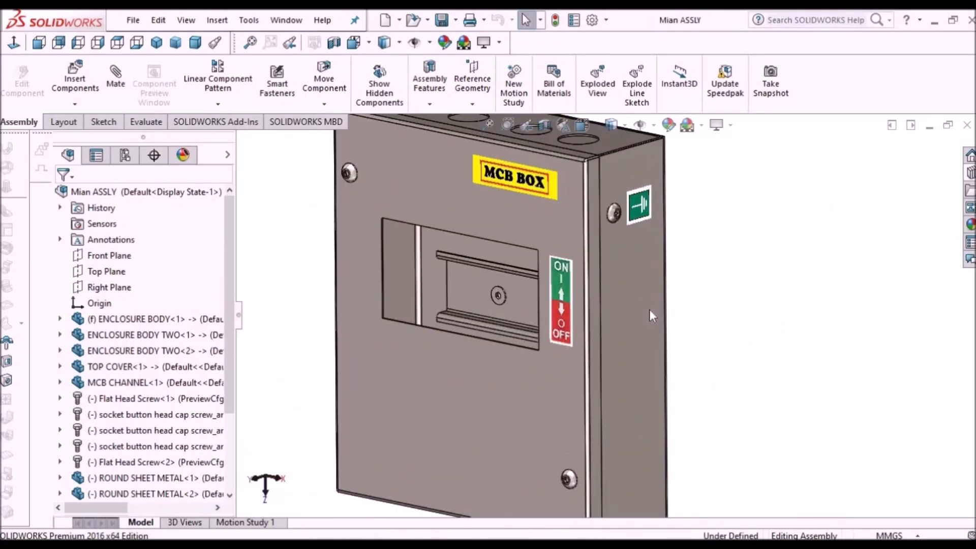
{"action": "scroll", "coordinate": [623, 305], "scroll_direction": "up", "scroll_amount": 4}
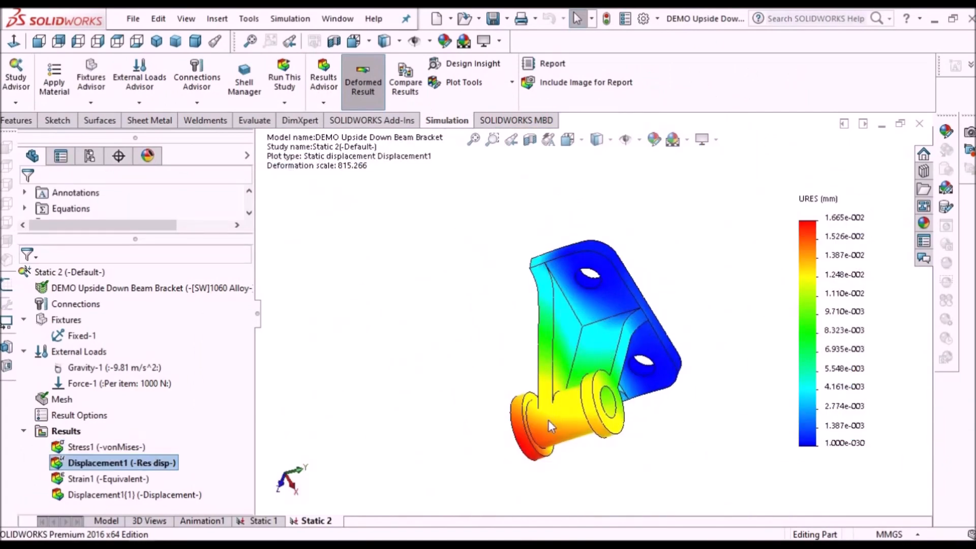
{"action": "scroll", "coordinate": [548, 420], "scroll_direction": "down", "scroll_amount": 2}
{"action": "scroll", "coordinate": [551, 427], "scroll_direction": "up", "scroll_amount": 1}
{"action": "middle_click_drag", "start_coordinate": [596, 456], "coordinate": [640, 460]}
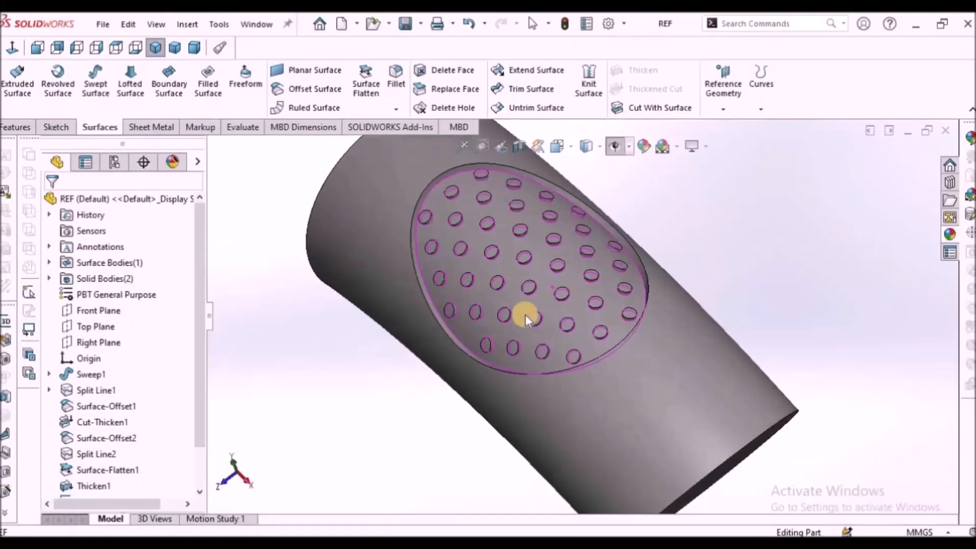
{"action": "scroll", "coordinate": [525, 314], "scroll_direction": "up", "scroll_amount": 3}
{"action": "middle_click_drag", "start_coordinate": [562, 300], "coordinate": [624, 307]}
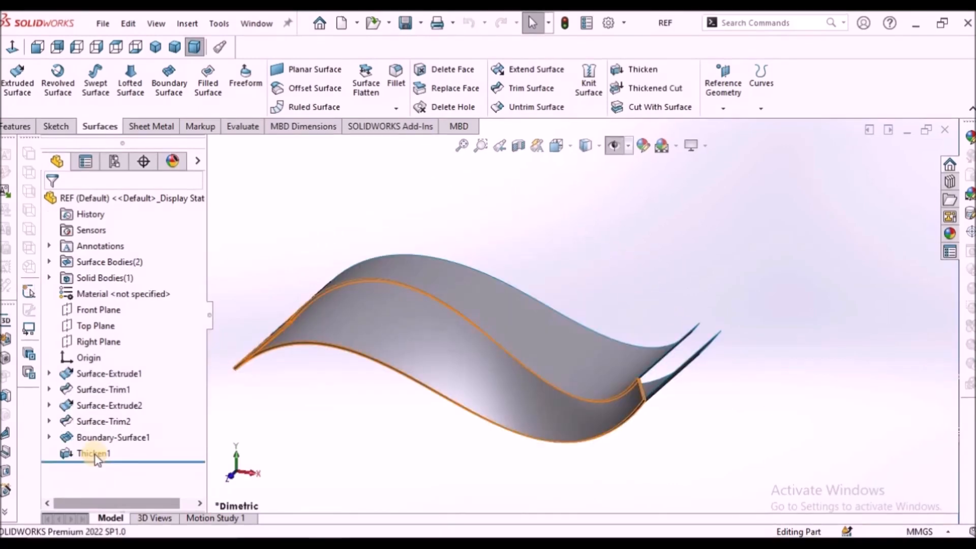
{"action": "right_click", "coordinate": [95, 453]}
{"action": "left_click", "coordinate": [107, 241]}
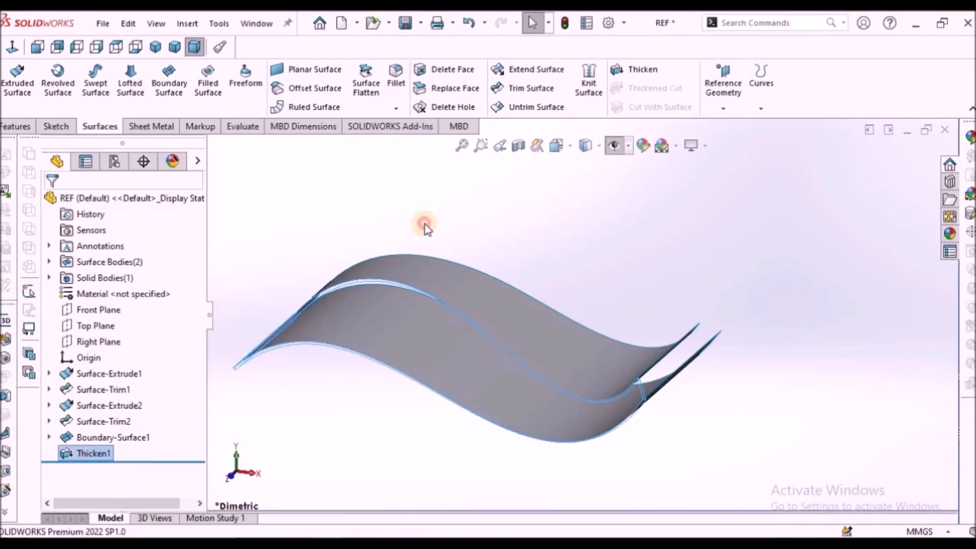
{"action": "middle_click_drag", "start_coordinate": [523, 311], "coordinate": [532, 320]}
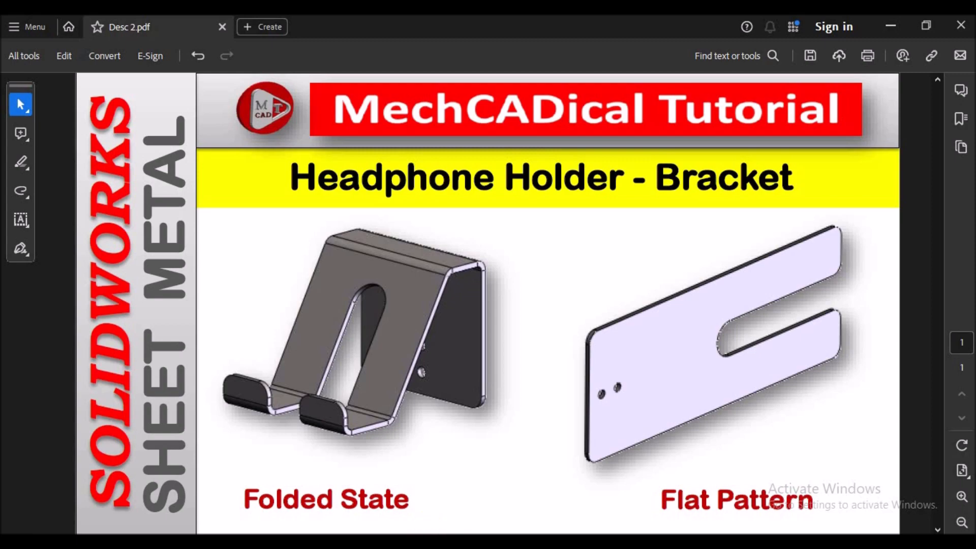
Step: Examine the headphone holder product listing in the web browser and switch to the reference bracket model in SOLIDWORKS
{"action": "key", "text": "alt+Tab"}
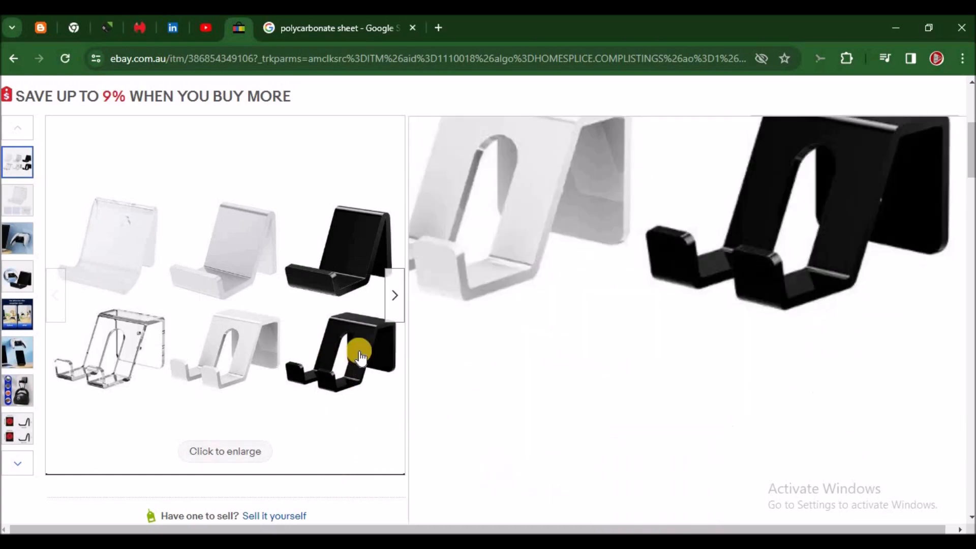
{"action": "mouse_move", "coordinate": [398, 542]}
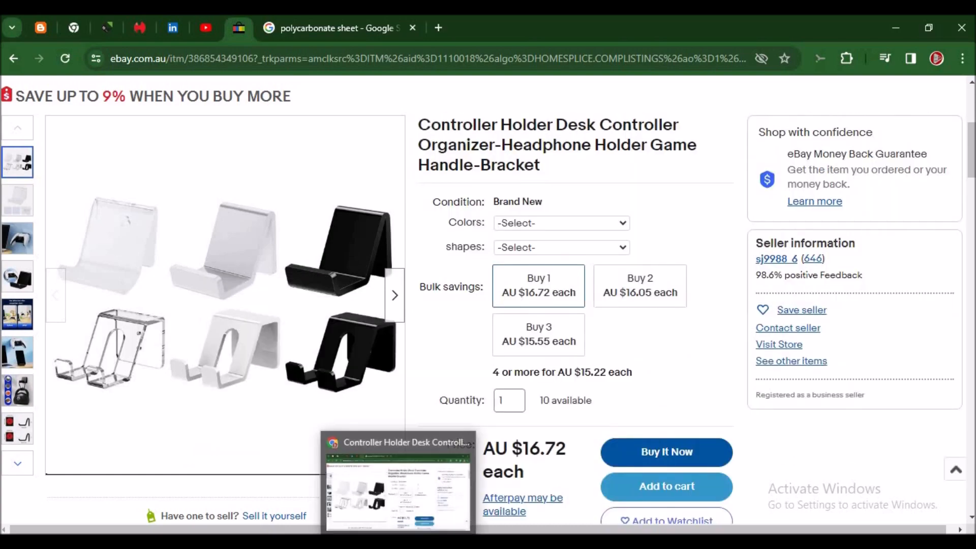
{"action": "left_click", "coordinate": [409, 530]}
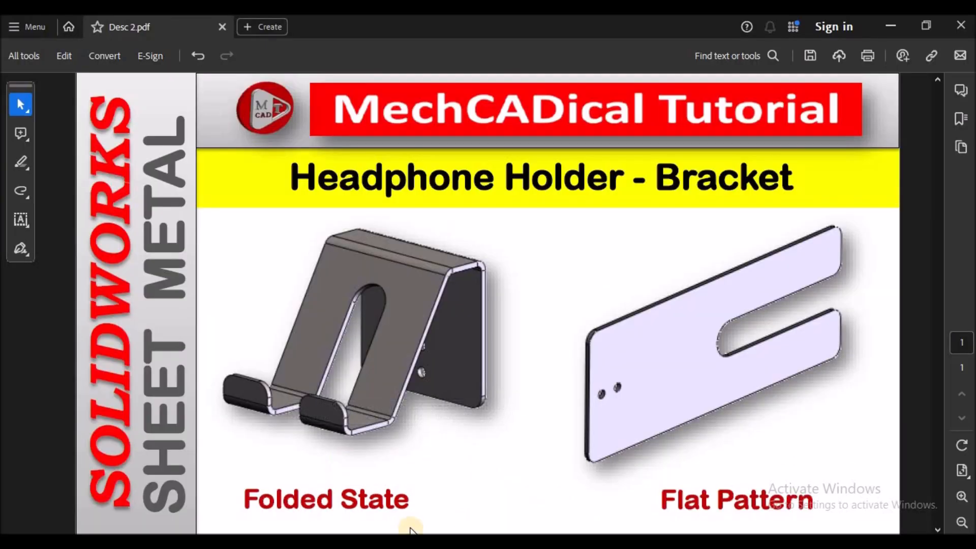
{"action": "left_click", "coordinate": [685, 362]}
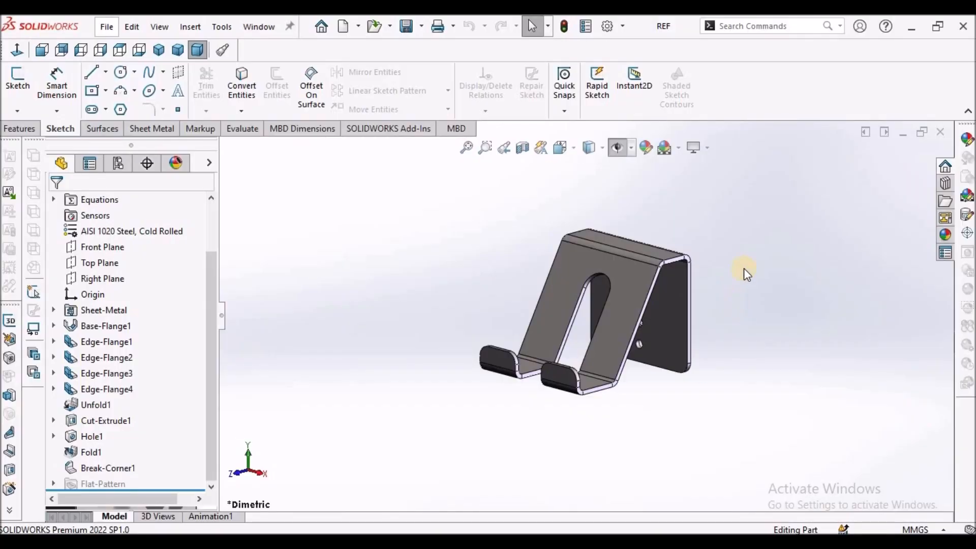
Step: Activate the bracket's FLat Pattern configuration and show it in the dimetric view
{"action": "middle_click_drag", "start_coordinate": [562, 332], "coordinate": [559, 364]}
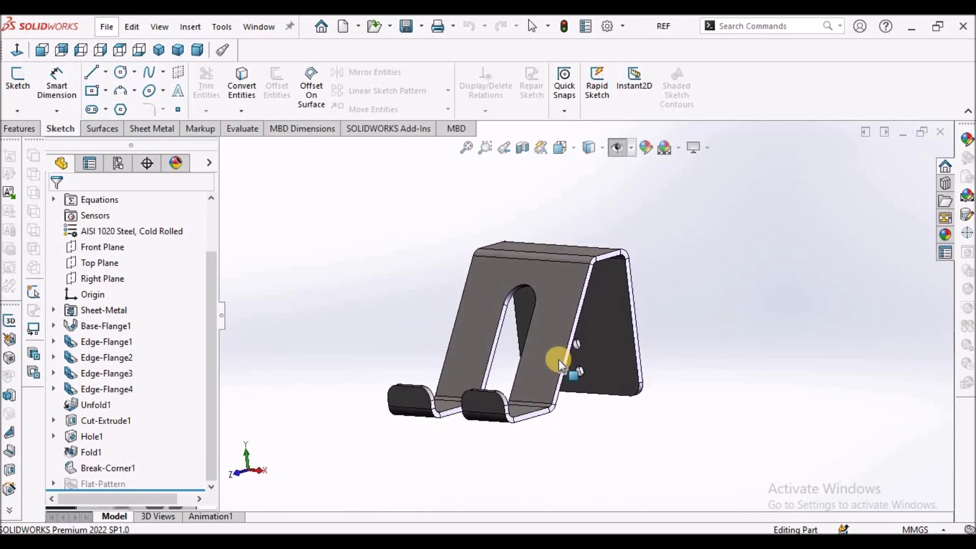
{"action": "scroll", "coordinate": [559, 356], "scroll_direction": "up", "scroll_amount": 3}
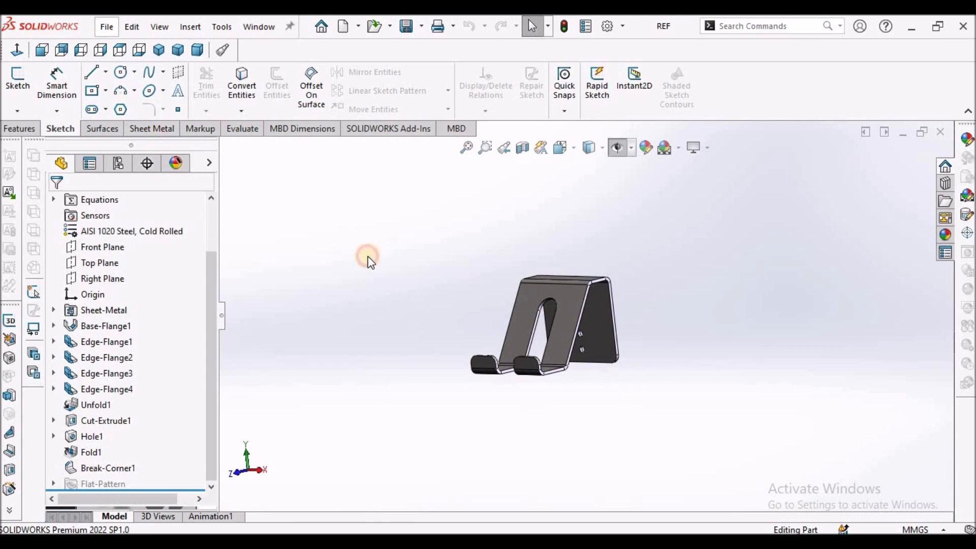
{"action": "left_click", "coordinate": [120, 162]}
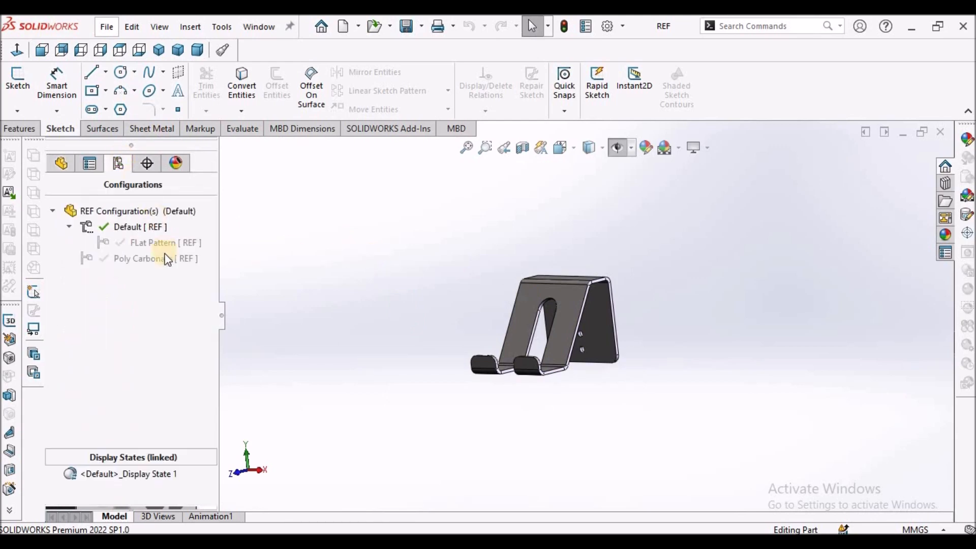
{"action": "double_click", "coordinate": [160, 243]}
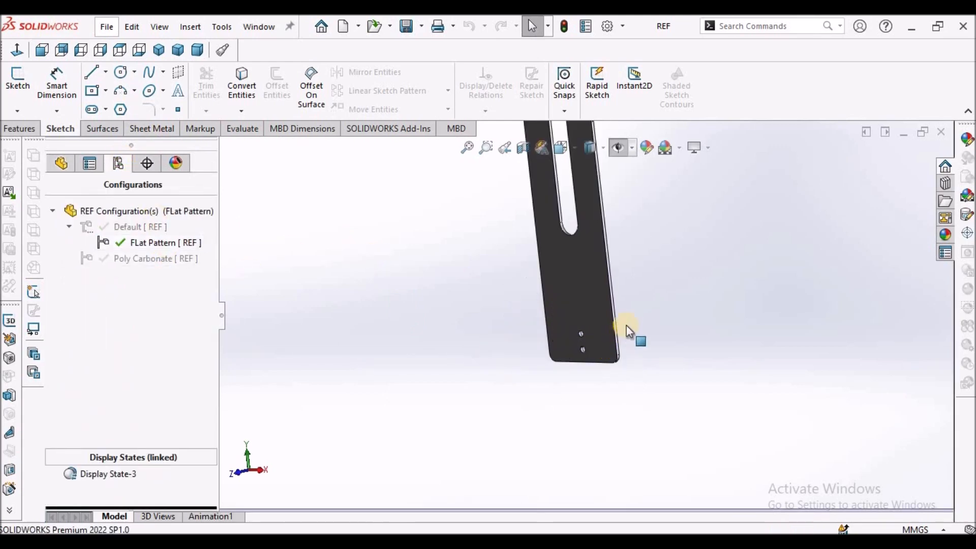
{"action": "left_click", "coordinate": [198, 49]}
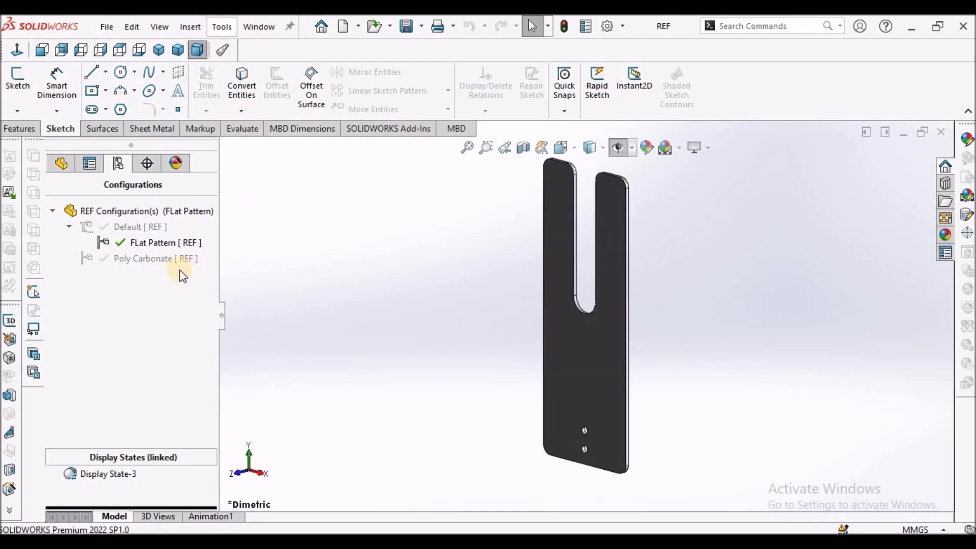
Step: Activate the Poly Carbonate configuration and examine the bracket's shape
{"action": "double_click", "coordinate": [169, 257]}
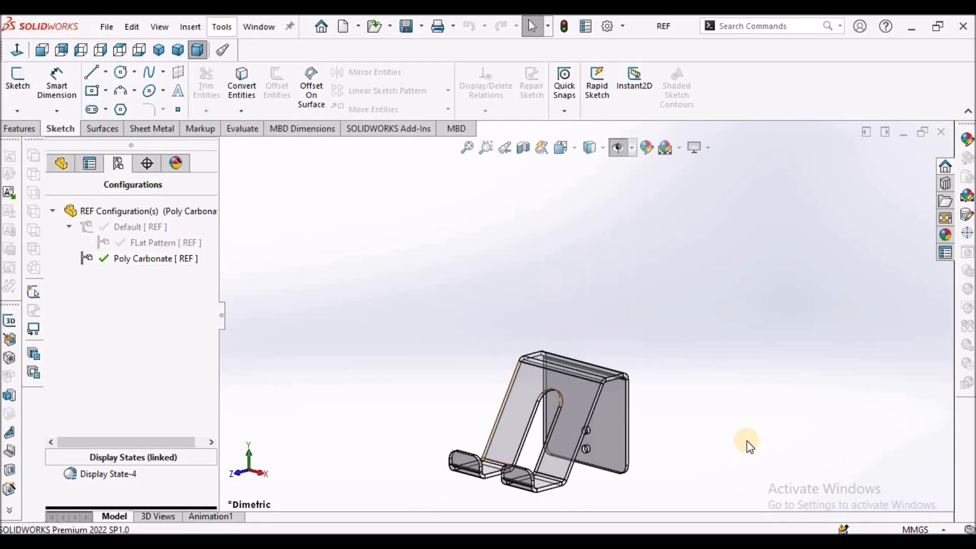
{"action": "scroll", "coordinate": [524, 367], "scroll_direction": "down", "scroll_amount": 5}
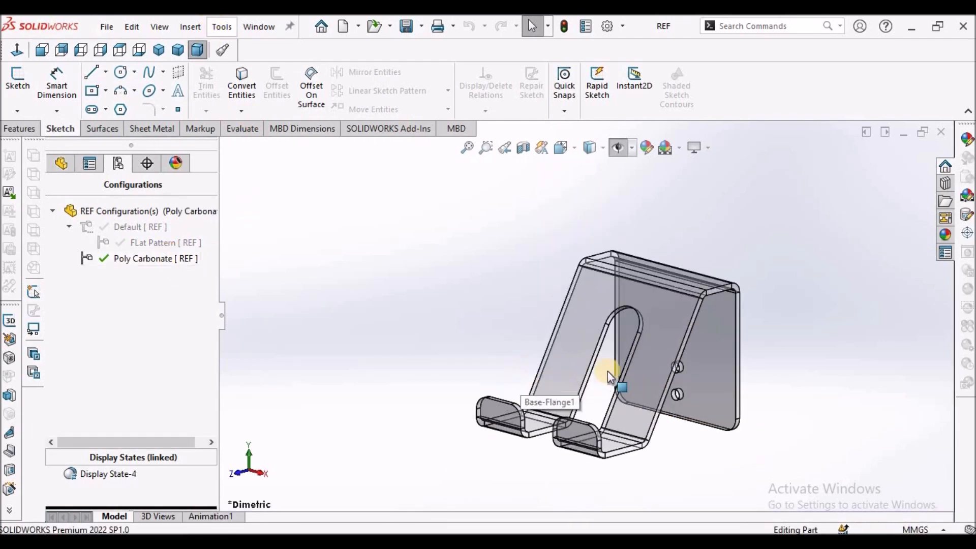
{"action": "middle_click_drag", "start_coordinate": [557, 373], "coordinate": [664, 407]}
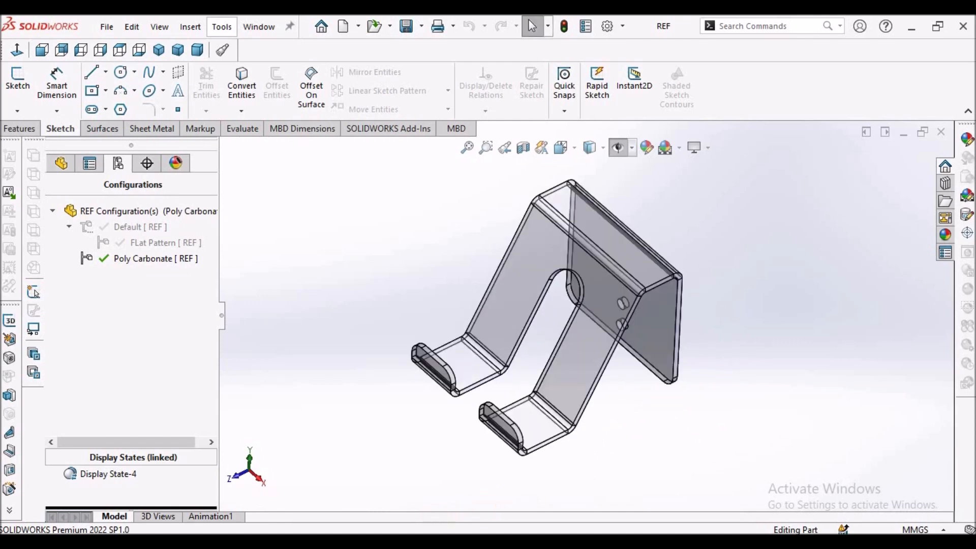
Step: View the polycarbonate sheet image results in the web browser and return to the bracket in SOLIDWORKS
{"action": "key", "text": "alt+Tab"}
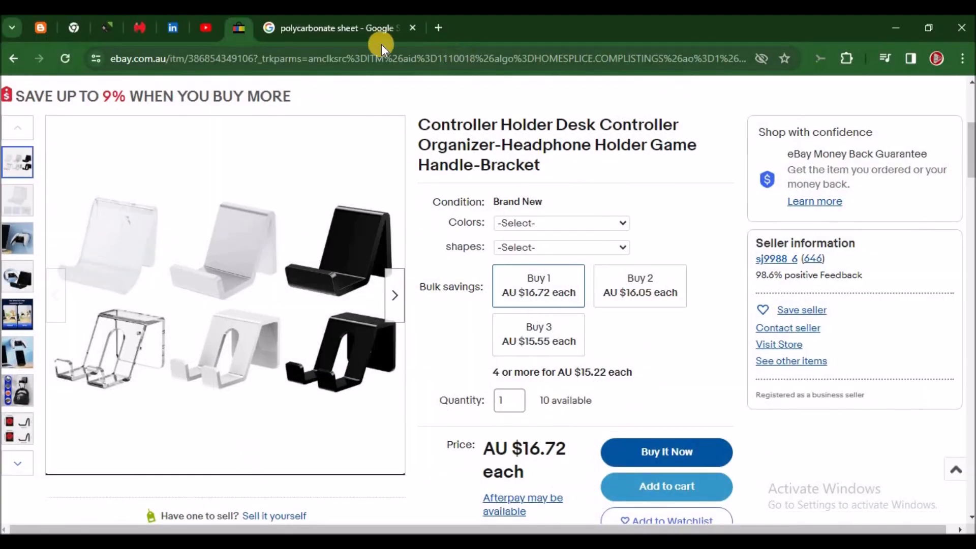
{"action": "left_click", "coordinate": [353, 29]}
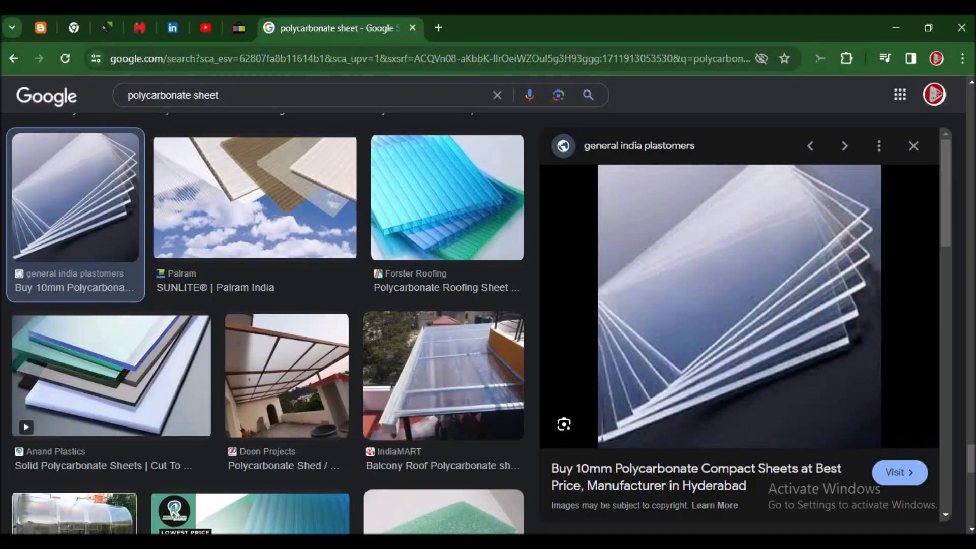
{"action": "key", "text": "alt+Tab"}
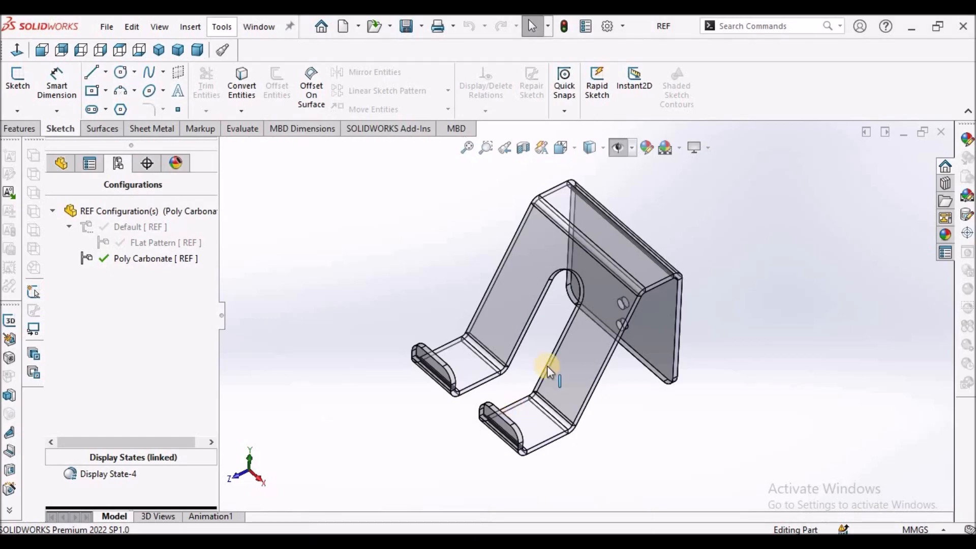
Step: Inspect the Poly Carbonate bracket as a whole and display its feature list
{"action": "middle_click_drag", "start_coordinate": [543, 365], "coordinate": [621, 396]}
{"action": "key", "text": "f"}
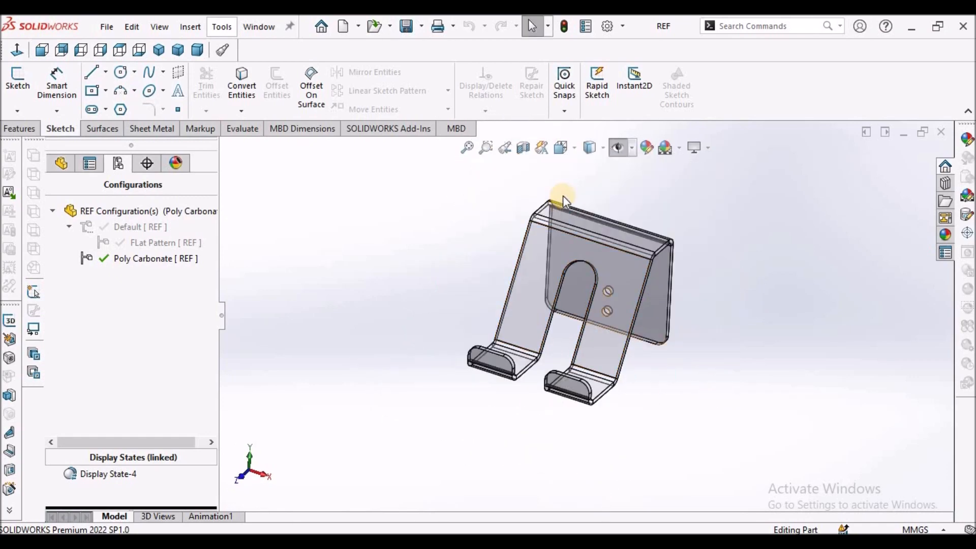
{"action": "left_click", "coordinate": [60, 162]}
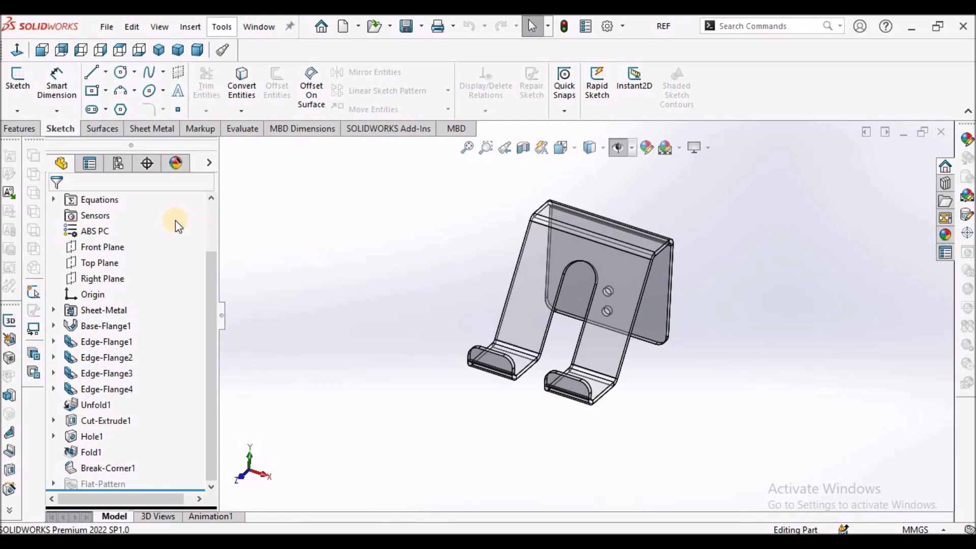
Step: Activate the bracket's Default configuration and show it in the dimetric view
{"action": "left_click", "coordinate": [125, 165]}
{"action": "double_click", "coordinate": [133, 228]}
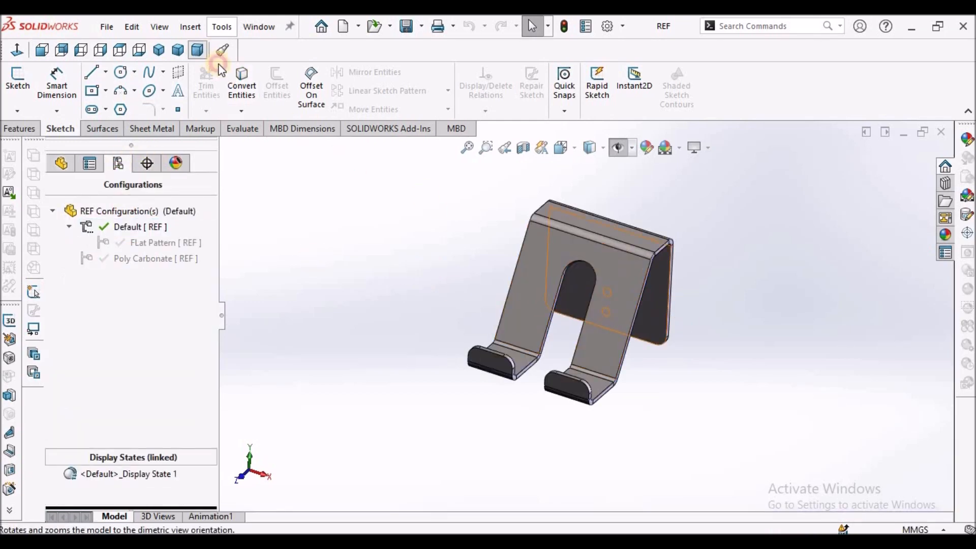
{"action": "left_click", "coordinate": [198, 49]}
{"action": "scroll", "coordinate": [625, 246], "scroll_direction": "down", "scroll_amount": 3}
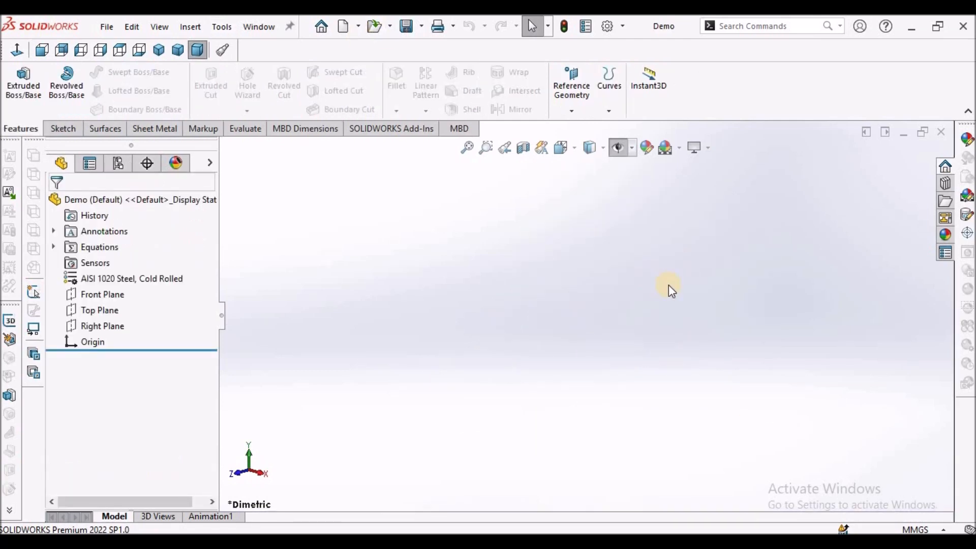
Step: Sketch a center rectangle about 76 mm wide and 94 mm high on the Front Plane, centered on the origin
{"action": "left_click", "coordinate": [92, 294]}
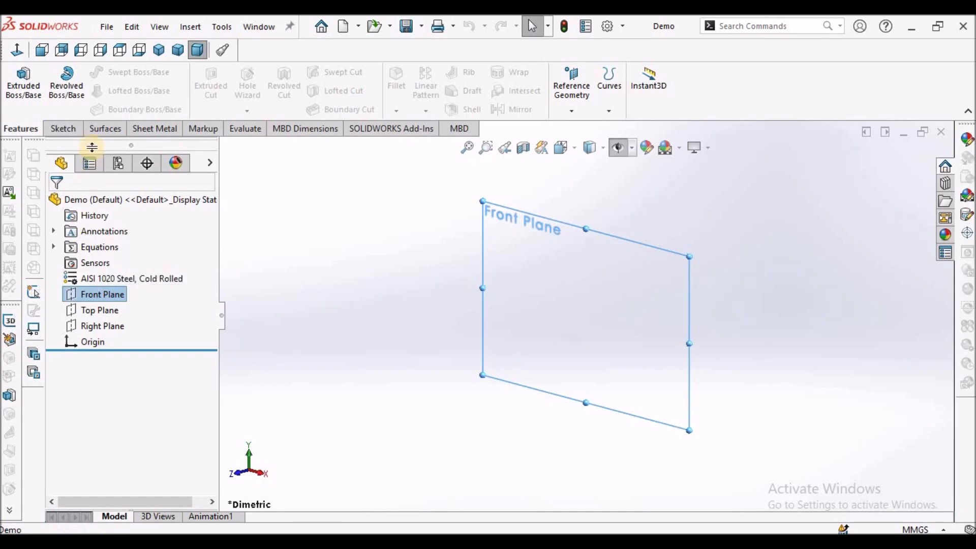
{"action": "left_click", "coordinate": [68, 130]}
{"action": "left_click", "coordinate": [14, 71]}
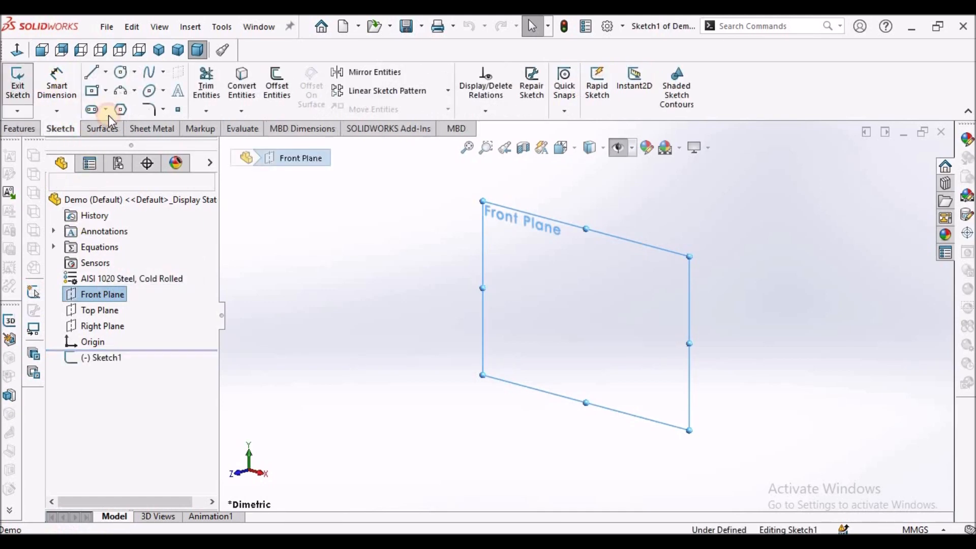
{"action": "left_click", "coordinate": [92, 91]}
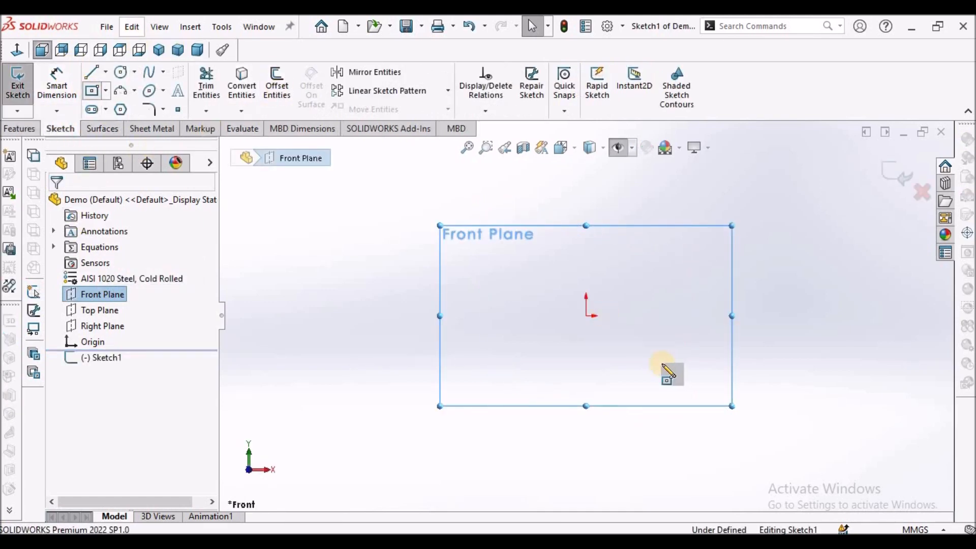
{"action": "left_click", "coordinate": [586, 316]}
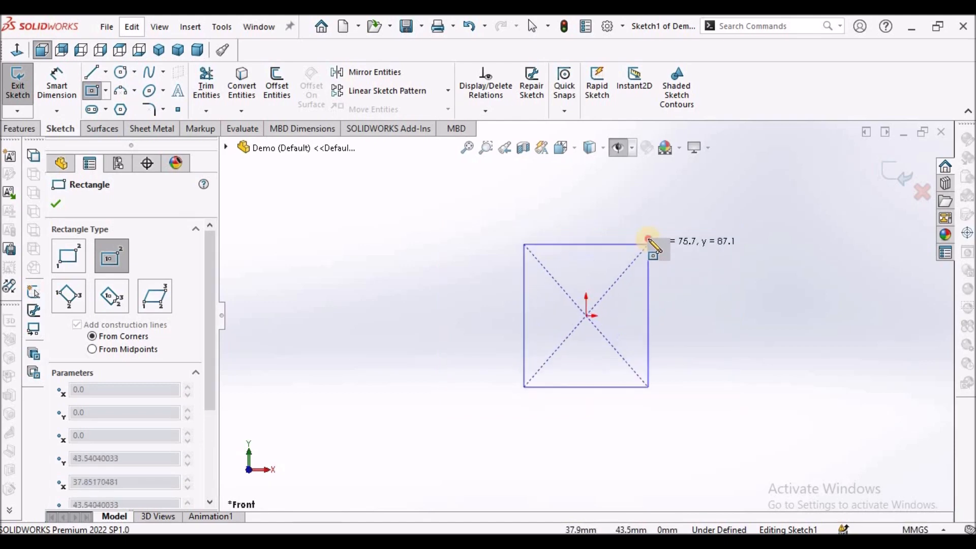
{"action": "left_click", "coordinate": [648, 238]}
{"action": "right_click", "coordinate": [452, 254]}
{"action": "left_click", "coordinate": [478, 259]}
Step: Dimension the rectangle 55 mm high and 60 mm wide
{"action": "left_click", "coordinate": [56, 81]}
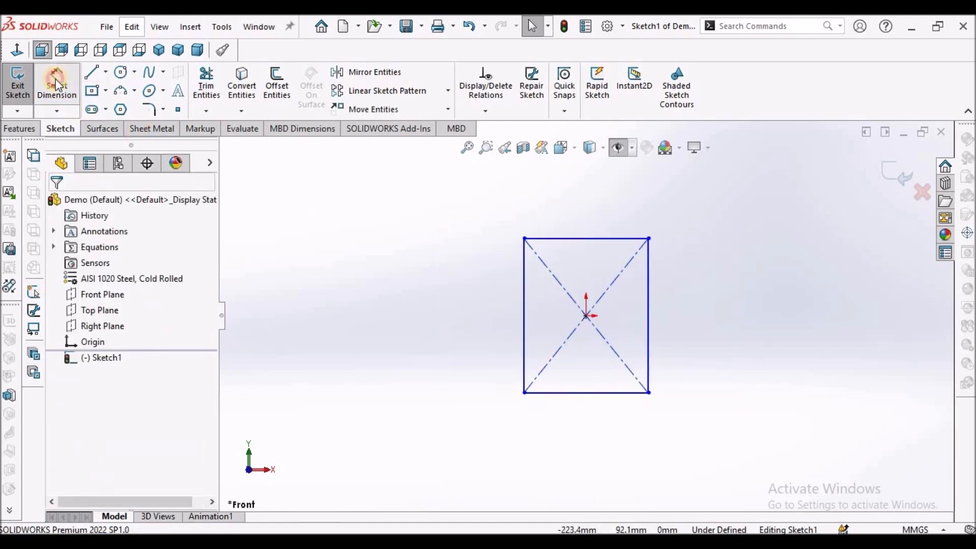
{"action": "left_click", "coordinate": [648, 325]}
{"action": "left_click", "coordinate": [694, 326]}
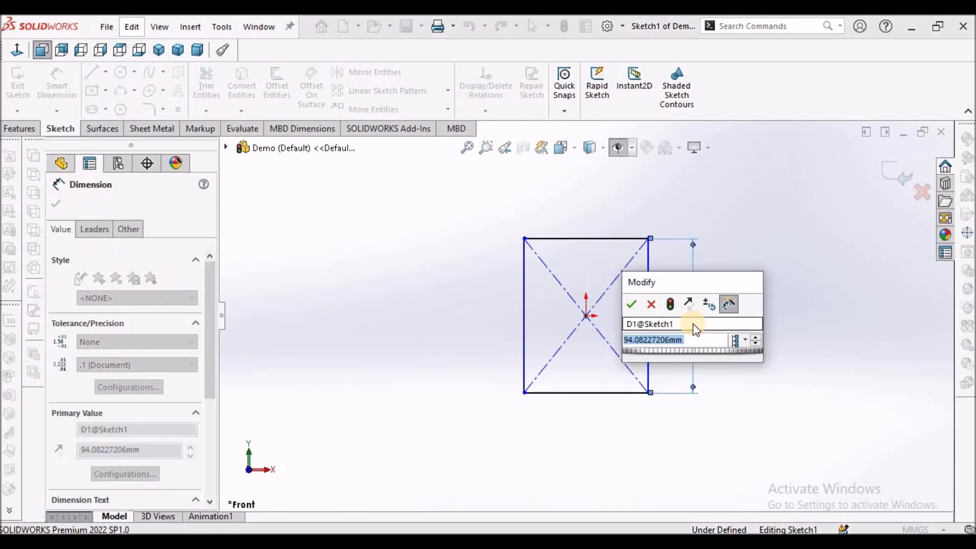
{"action": "type", "text": "55"}
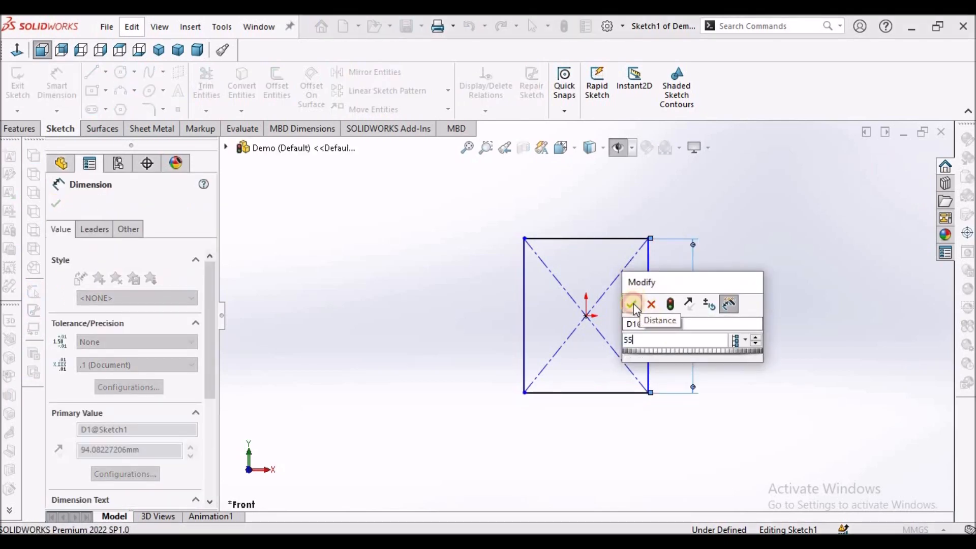
{"action": "left_click", "coordinate": [631, 303]}
{"action": "left_click", "coordinate": [609, 393]}
{"action": "left_click", "coordinate": [605, 425]}
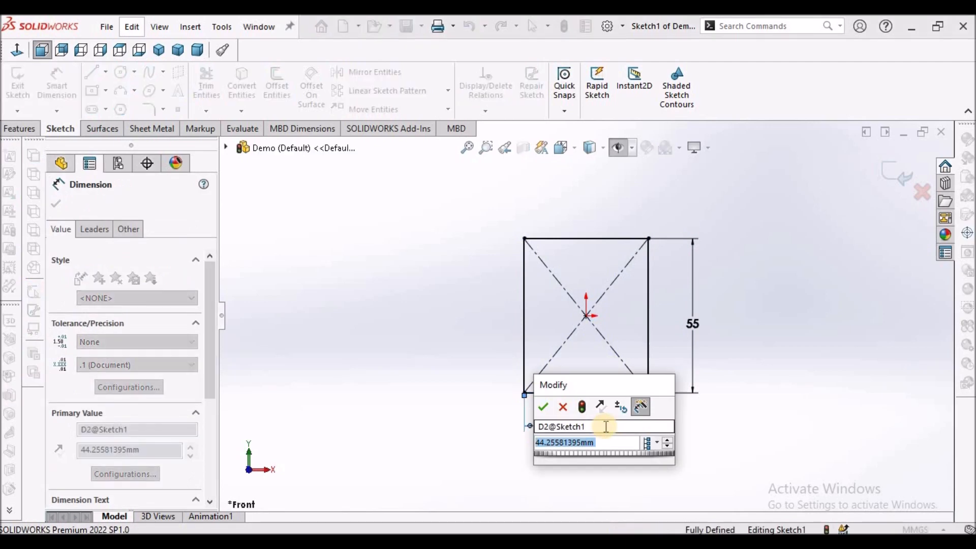
{"action": "type", "text": "60"}
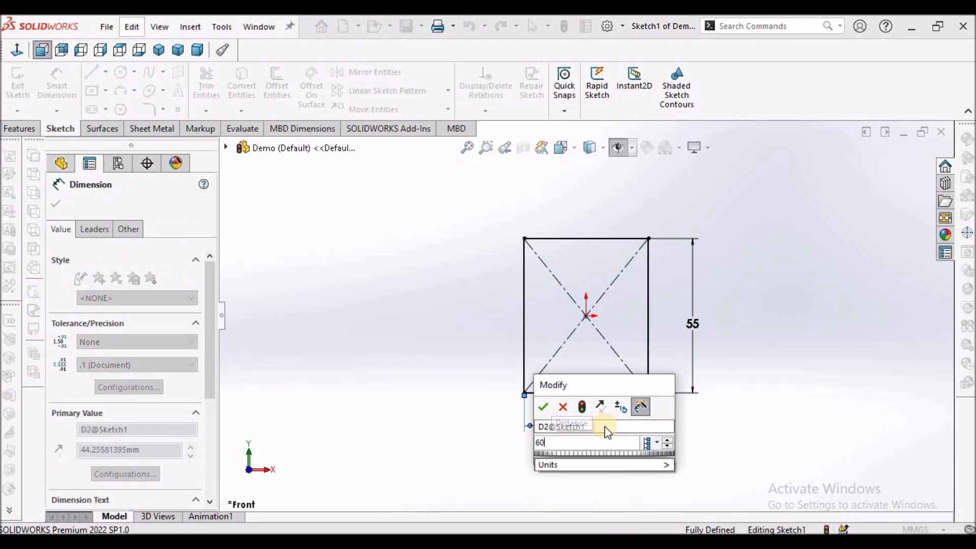
{"action": "key", "text": "Return"}
{"action": "key", "text": "f"}
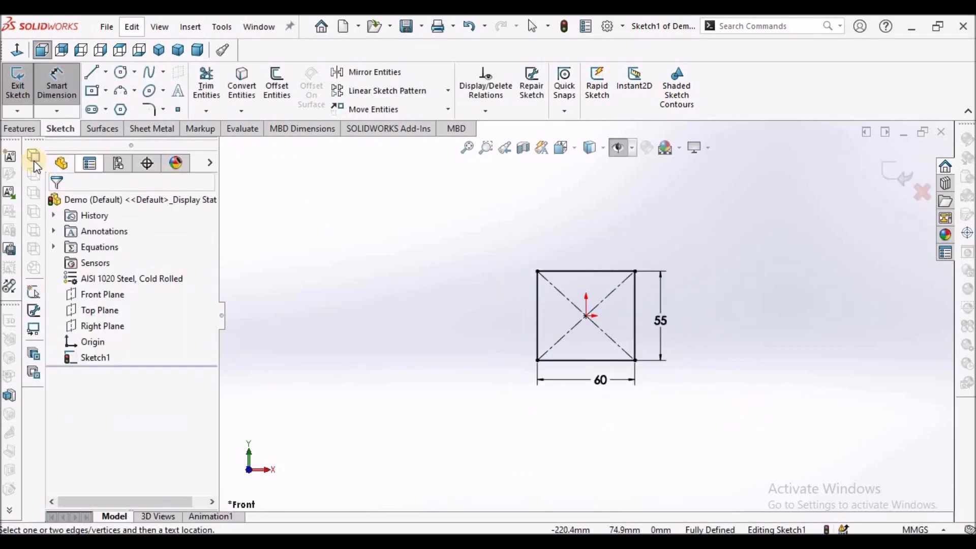
Step: Create a sheet metal base flange 2 mm thick from the rectangle sketch
{"action": "left_click", "coordinate": [158, 131]}
{"action": "left_click", "coordinate": [25, 84]}
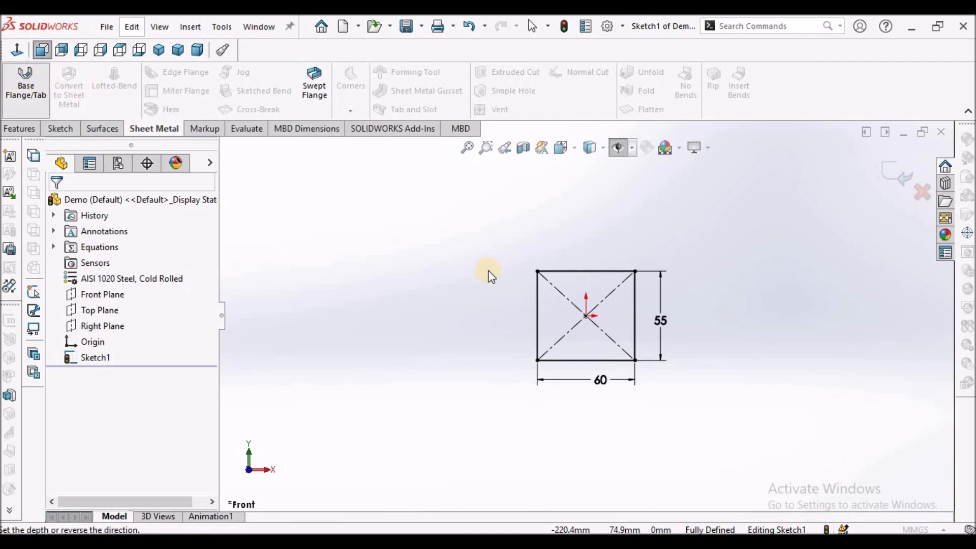
{"action": "double_click", "coordinate": [139, 342]}
{"action": "type", "text": "2"}
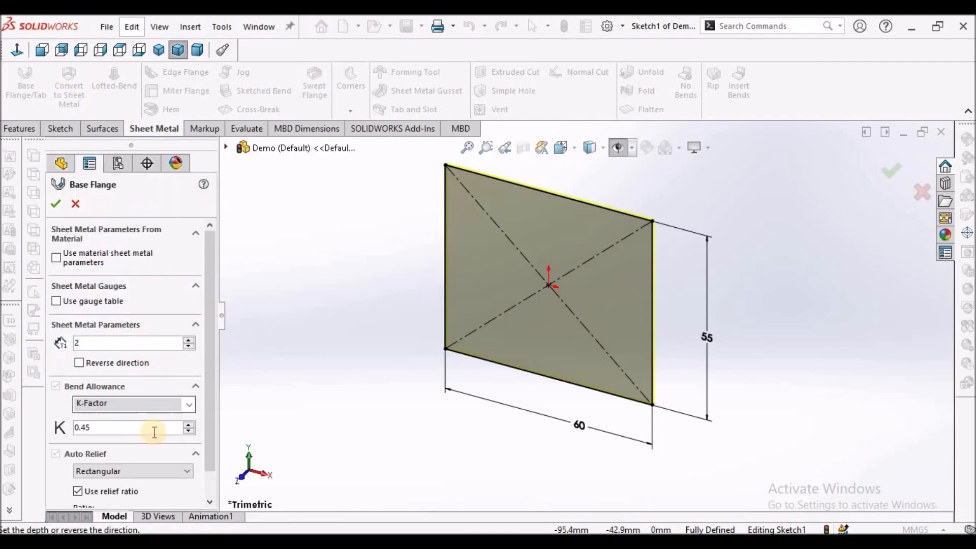
{"action": "left_click", "coordinate": [117, 431]}
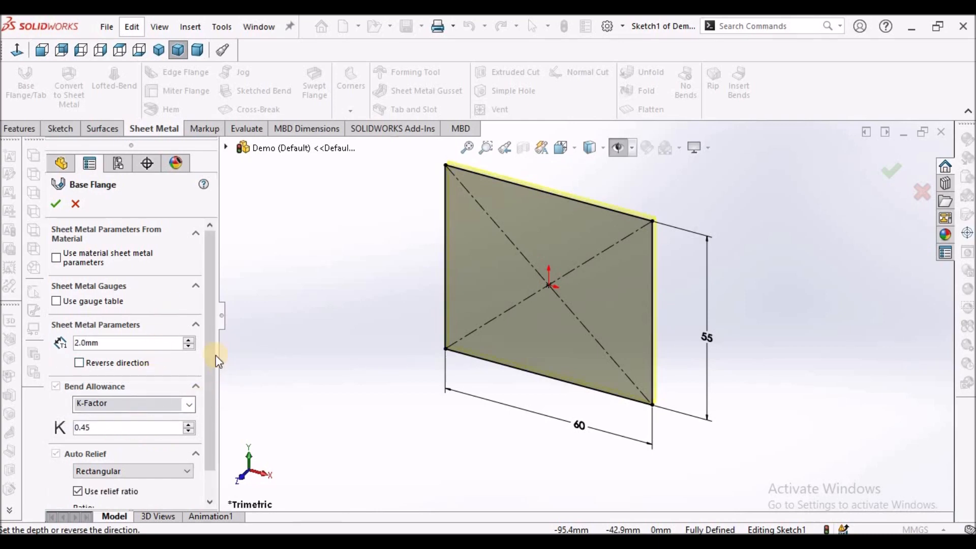
{"action": "left_click_drag", "start_coordinate": [207, 362], "coordinate": [214, 438]}
{"action": "scroll", "coordinate": [141, 326], "scroll_direction": "up", "scroll_amount": 1}
{"action": "left_click", "coordinate": [57, 202]}
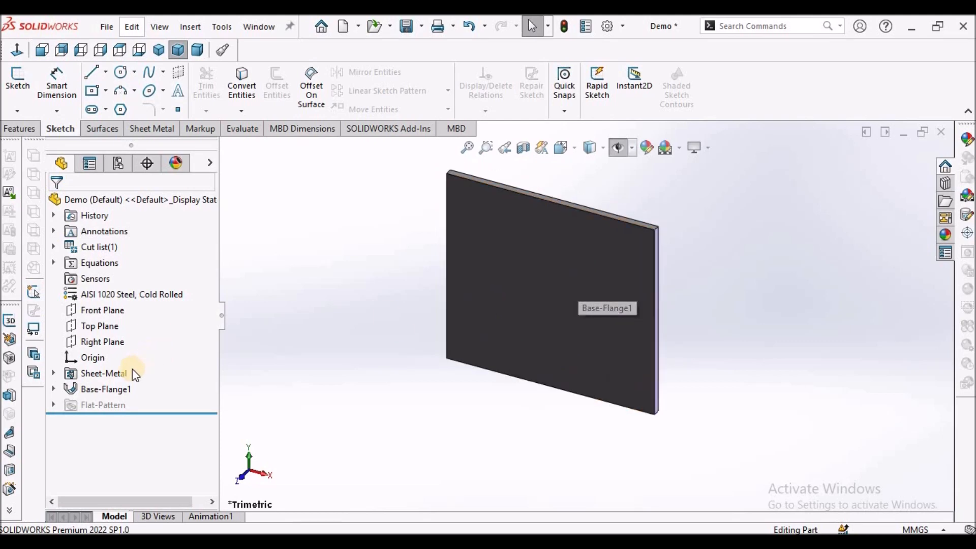
Step: Review the bend parameters of the Sheet-Metal feature and accept them
{"action": "right_click", "coordinate": [132, 370]}
{"action": "left_click", "coordinate": [134, 237]}
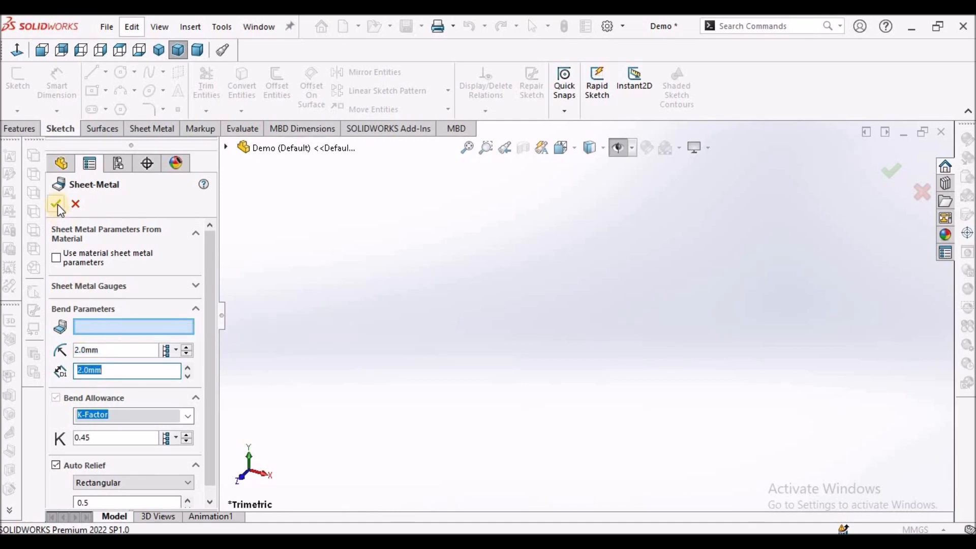
{"action": "left_click", "coordinate": [56, 204]}
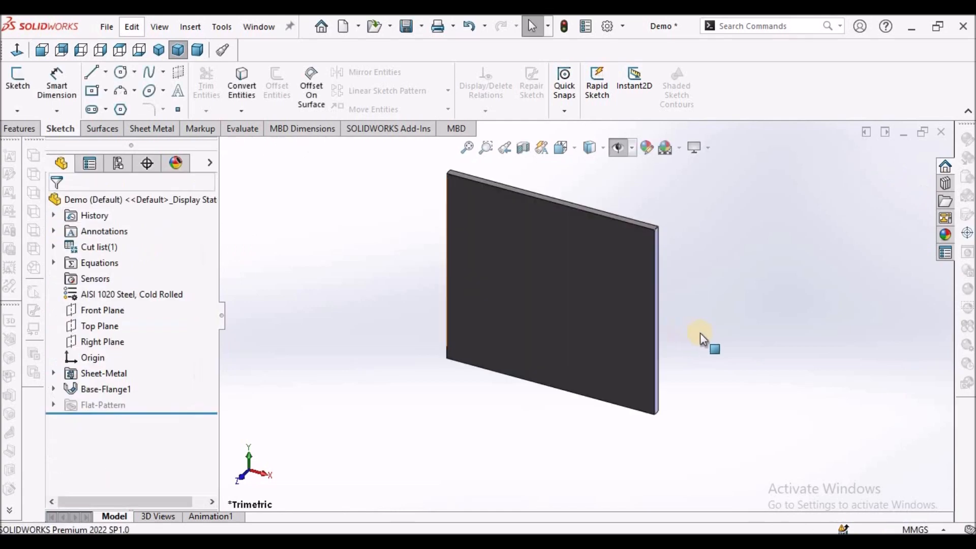
Step: Add a 90-degree edge flange about 33 mm deep, projecting forward from the upper edge of the base plate
{"action": "scroll", "coordinate": [574, 251], "scroll_direction": "down", "scroll_amount": 3}
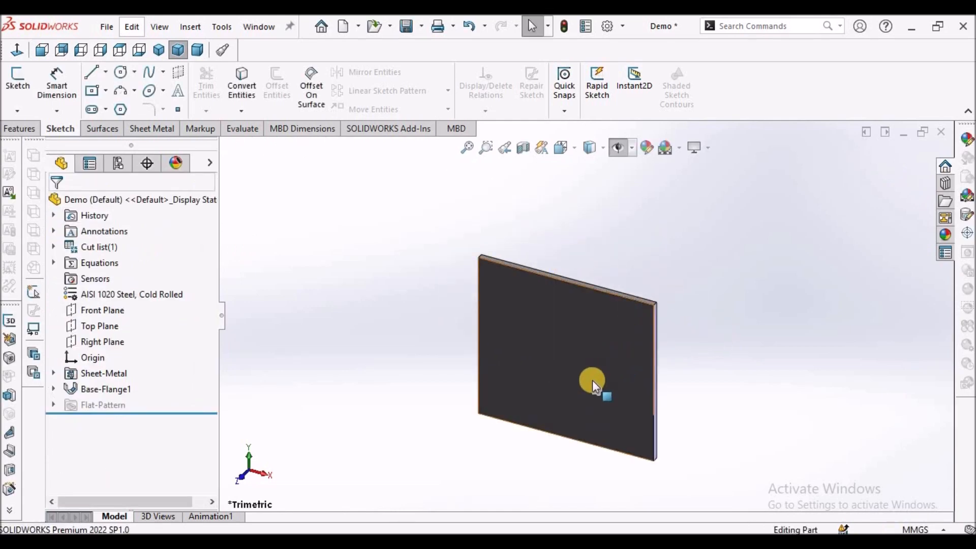
{"action": "scroll", "coordinate": [595, 377], "scroll_direction": "up", "scroll_amount": 2}
{"action": "scroll", "coordinate": [589, 381], "scroll_direction": "down", "scroll_amount": 2}
{"action": "scroll", "coordinate": [590, 383], "scroll_direction": "up", "scroll_amount": 2}
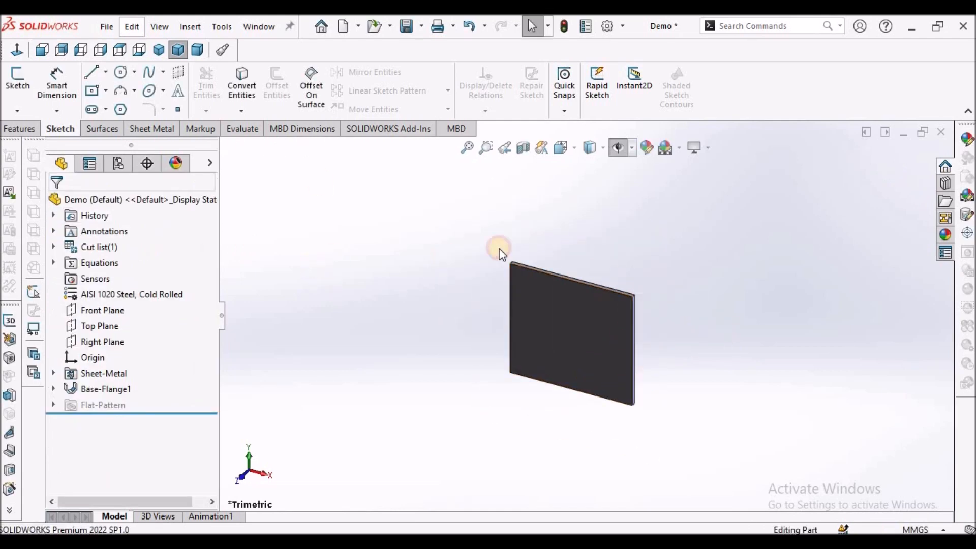
{"action": "left_click", "coordinate": [163, 130]}
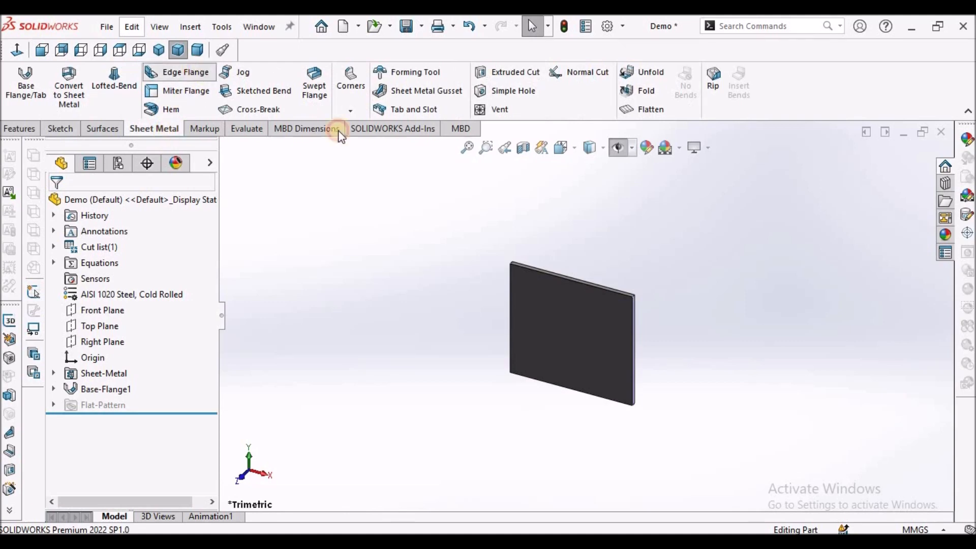
{"action": "left_click", "coordinate": [197, 71]}
{"action": "left_click", "coordinate": [592, 286]}
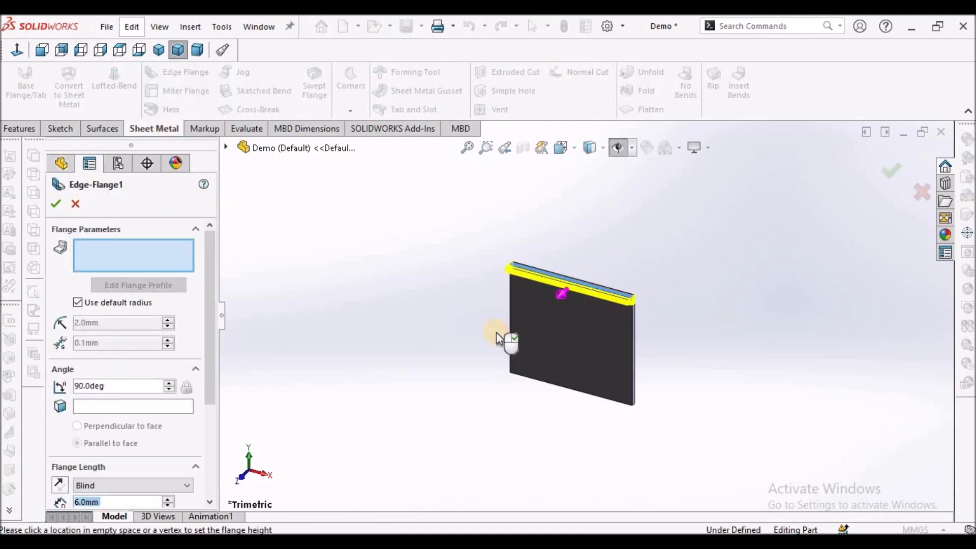
{"action": "scroll", "coordinate": [495, 331], "scroll_direction": "up", "scroll_amount": 3}
{"action": "left_click", "coordinate": [543, 304]}
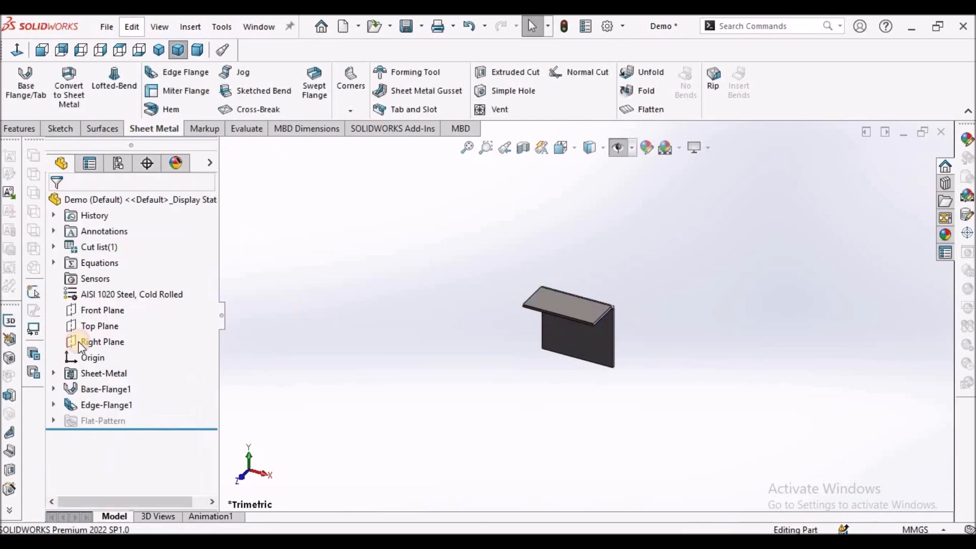
Step: Edit the edge flange's profile sketch and dimension its depth from the plate's back edge to 20 mm
{"action": "left_click", "coordinate": [106, 406]}
{"action": "right_click", "coordinate": [118, 420]}
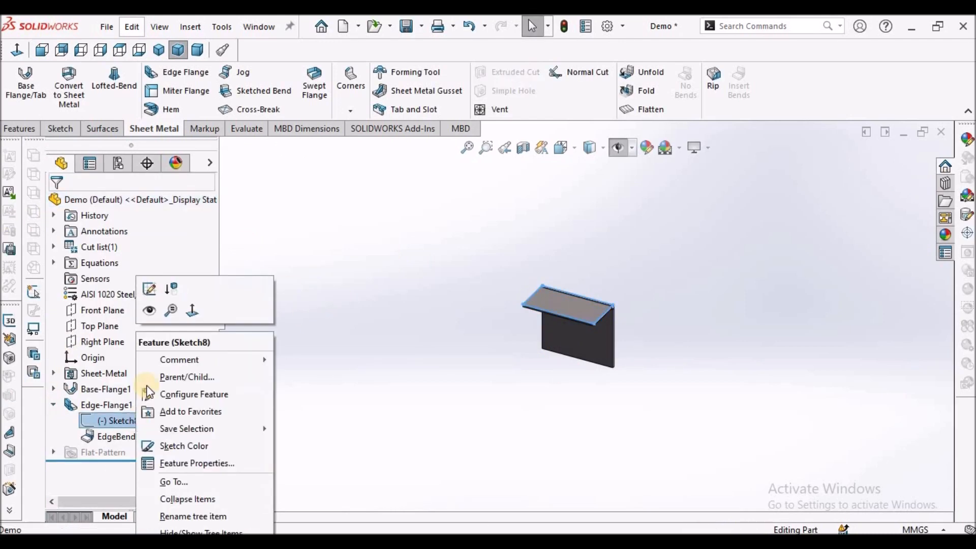
{"action": "left_click", "coordinate": [151, 295]}
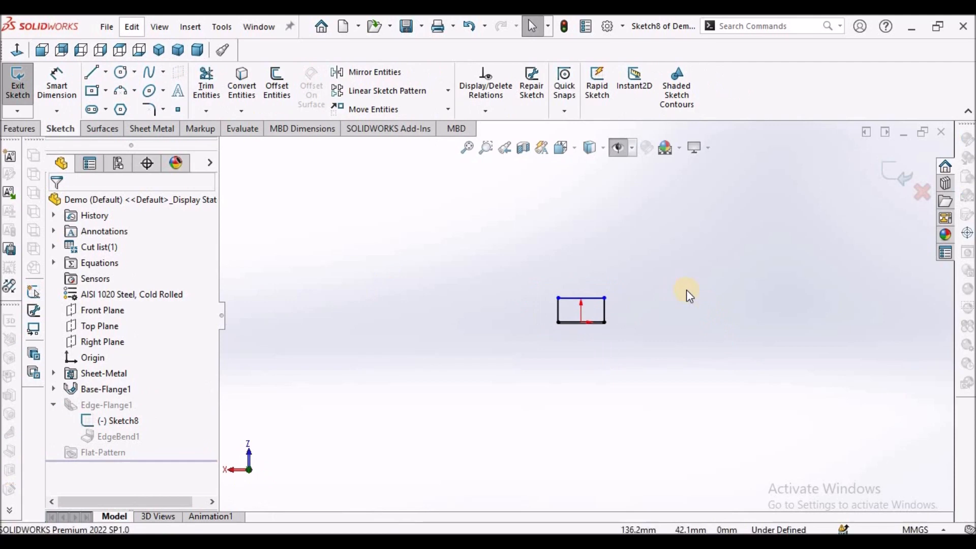
{"action": "left_click", "coordinate": [75, 81]}
{"action": "scroll", "coordinate": [661, 386], "scroll_direction": "down", "scroll_amount": 4}
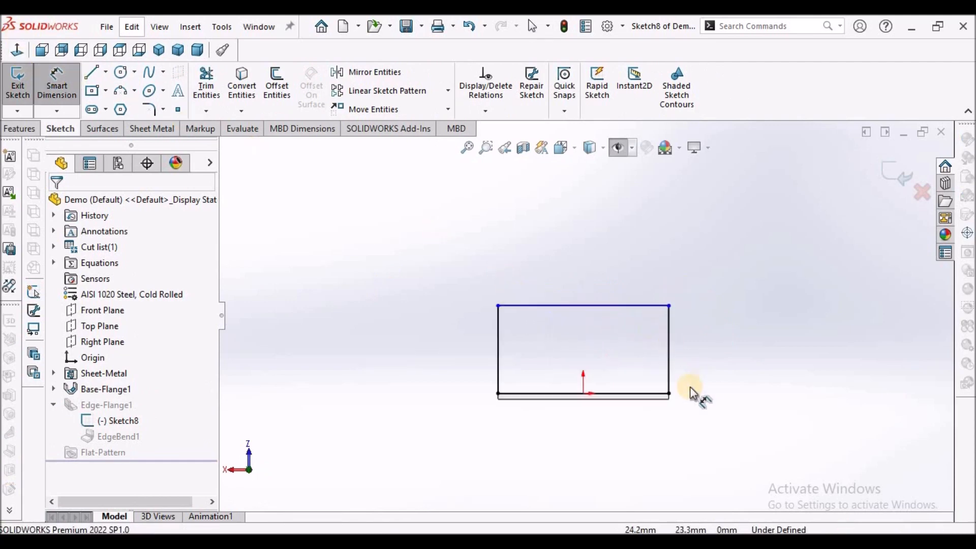
{"action": "left_click", "coordinate": [631, 301]}
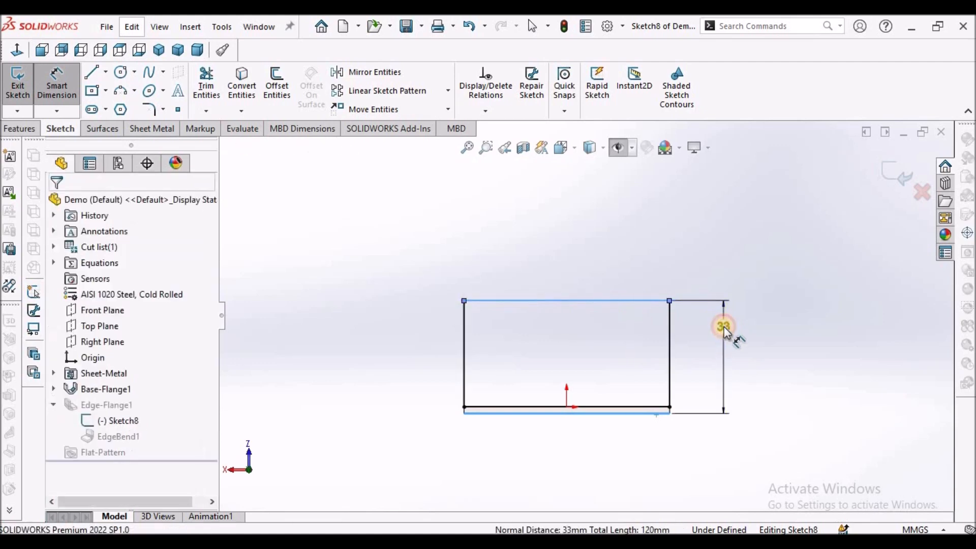
{"action": "left_click", "coordinate": [725, 330]}
{"action": "type", "text": "20"}
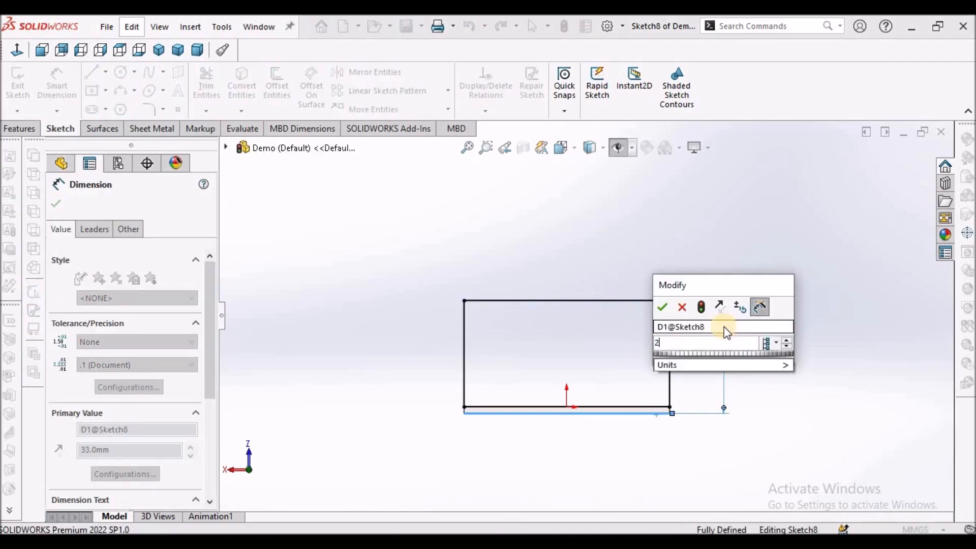
{"action": "key", "text": "Return"}
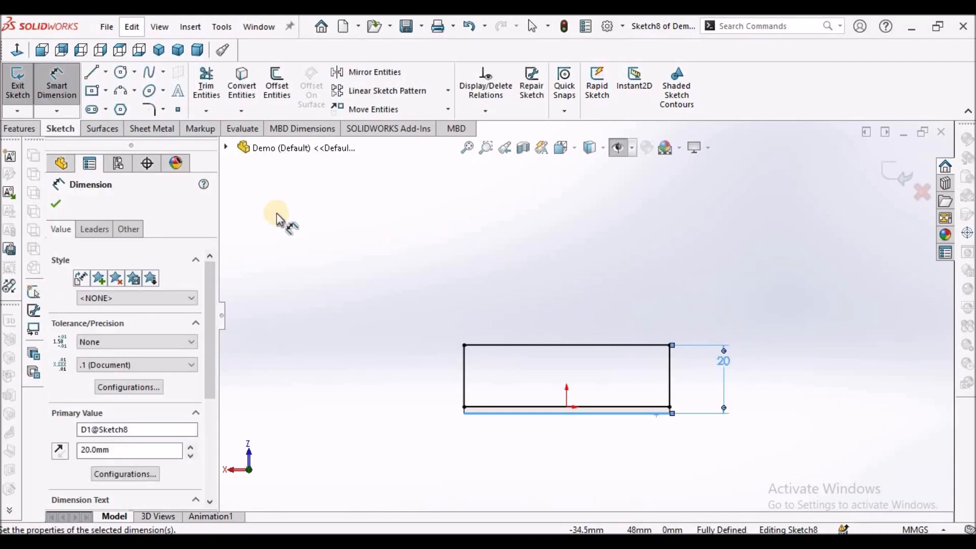
{"action": "left_click", "coordinate": [56, 203]}
{"action": "left_click", "coordinate": [895, 176]}
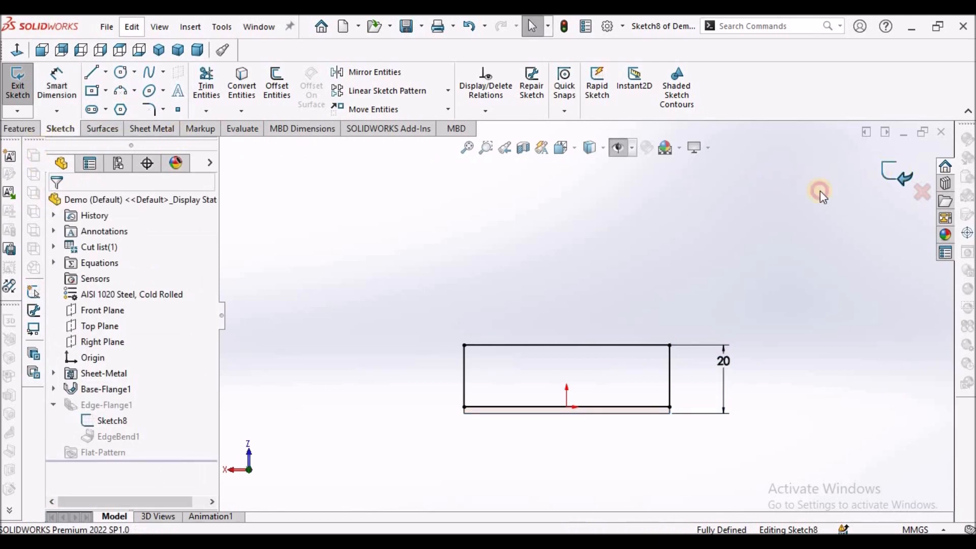
Step: Add an edge flange about 30 mm long at 60 degrees, sloping down and outward from the upper flange's front edge
{"action": "middle_click_drag", "start_coordinate": [684, 271], "coordinate": [625, 318]}
{"action": "left_click", "coordinate": [196, 49]}
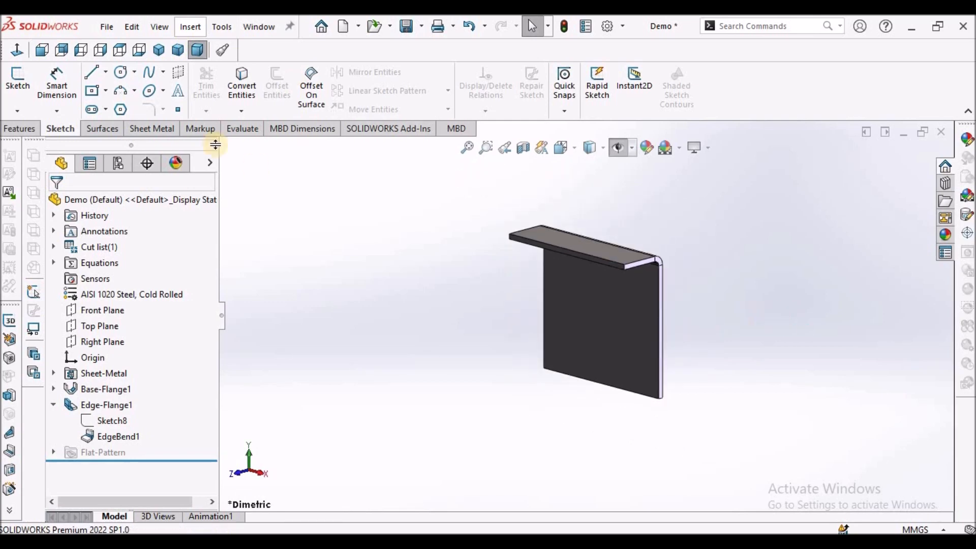
{"action": "left_click", "coordinate": [164, 127]}
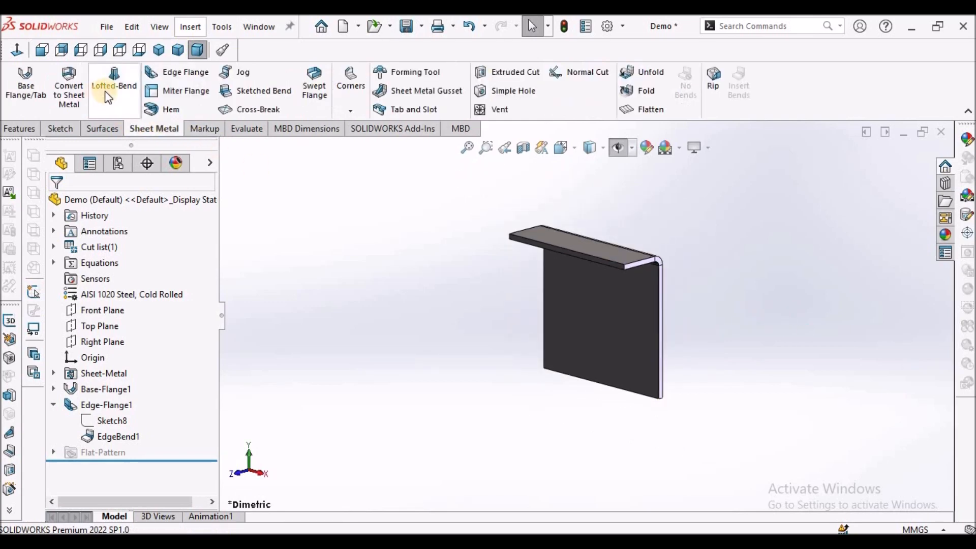
{"action": "left_click", "coordinate": [182, 72]}
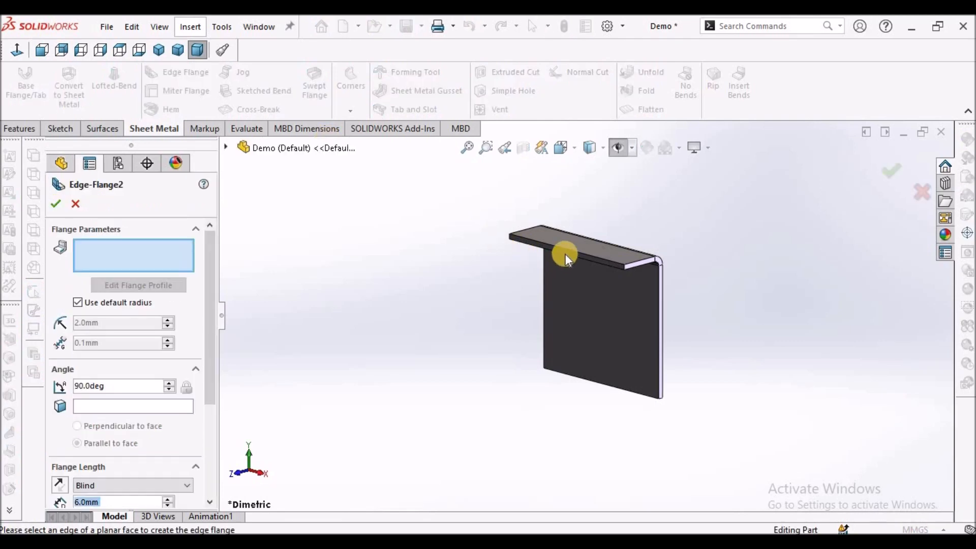
{"action": "scroll", "coordinate": [565, 254], "scroll_direction": "down", "scroll_amount": 2}
{"action": "left_click", "coordinate": [586, 253]}
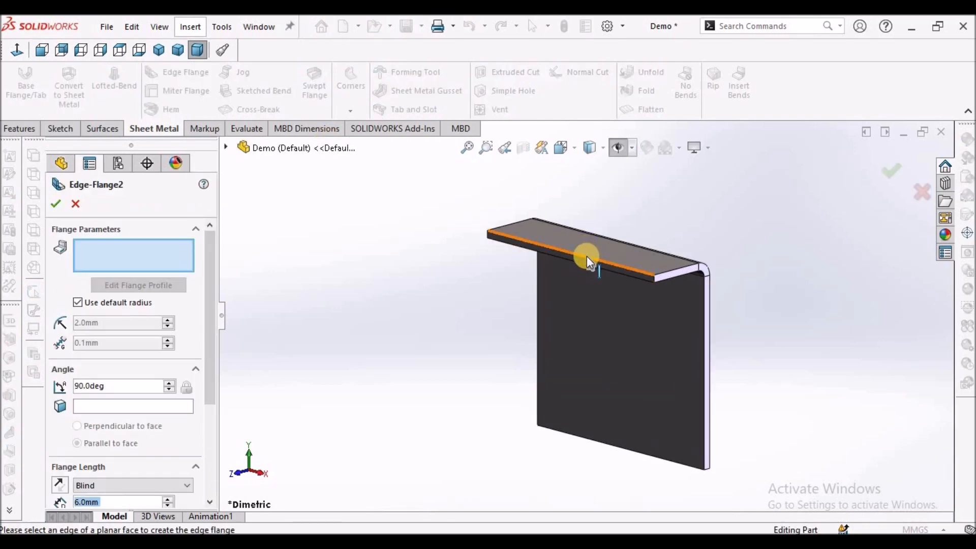
{"action": "left_click", "coordinate": [544, 343]}
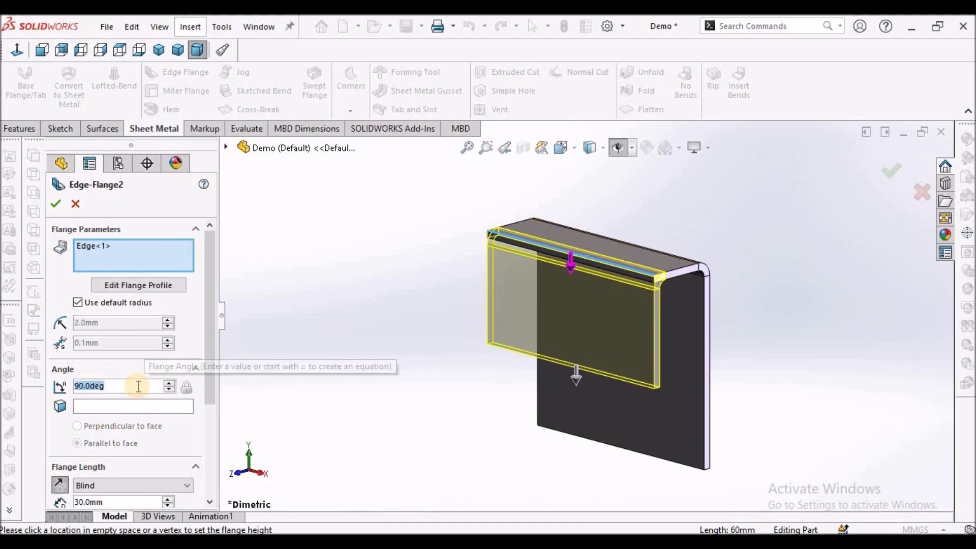
{"action": "type", "text": "60"}
{"action": "key", "text": "Return"}
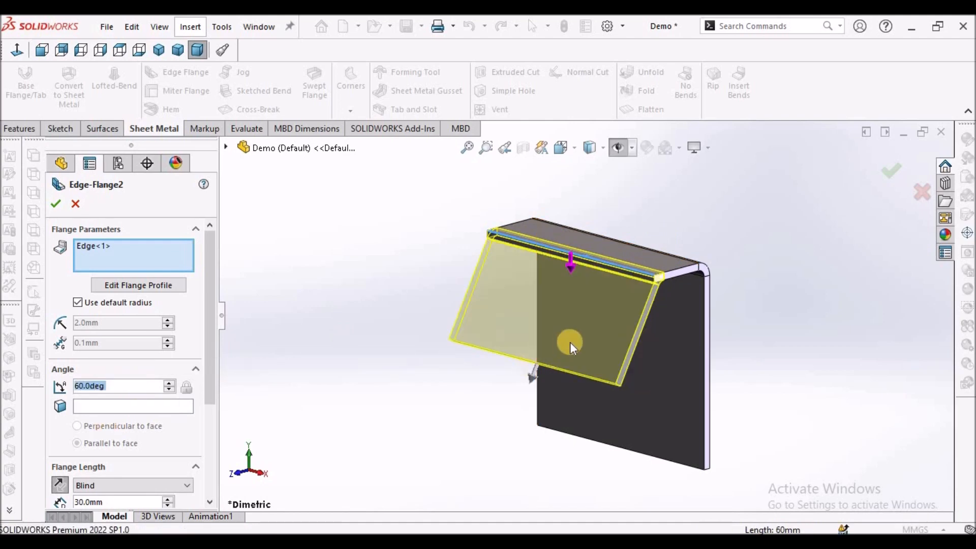
{"action": "scroll", "coordinate": [630, 273], "scroll_direction": "up", "scroll_amount": 2}
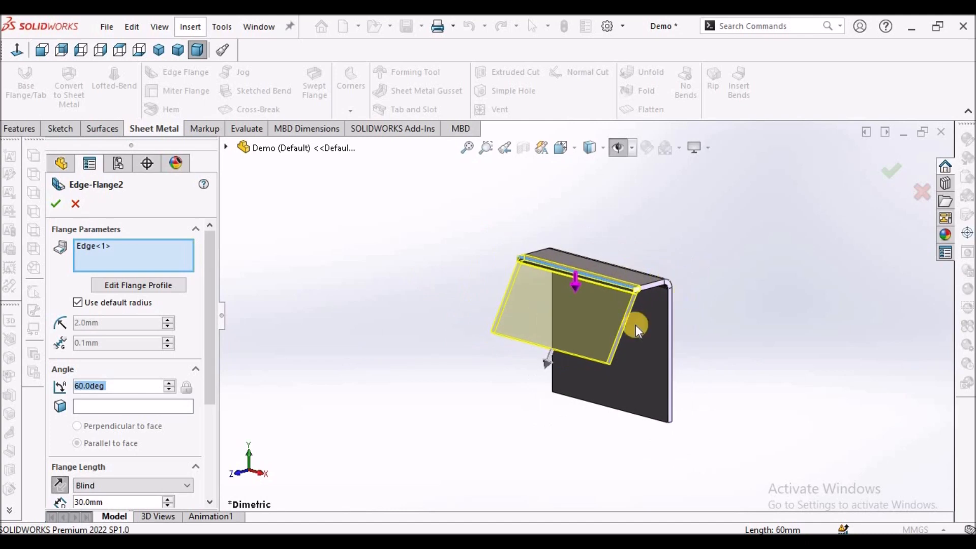
{"action": "left_click_drag", "start_coordinate": [212, 365], "coordinate": [210, 421]}
{"action": "left_click", "coordinate": [55, 204]}
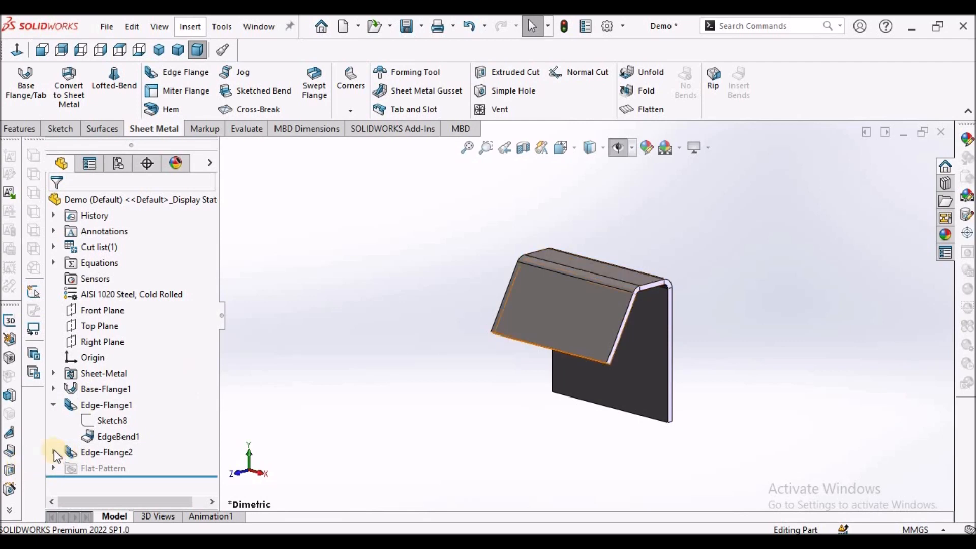
Step: Edit the sloped flange's profile sketch and dimension its length from the upper flange's front edge to 60 mm
{"action": "left_click", "coordinate": [53, 452]}
{"action": "right_click", "coordinate": [113, 467]}
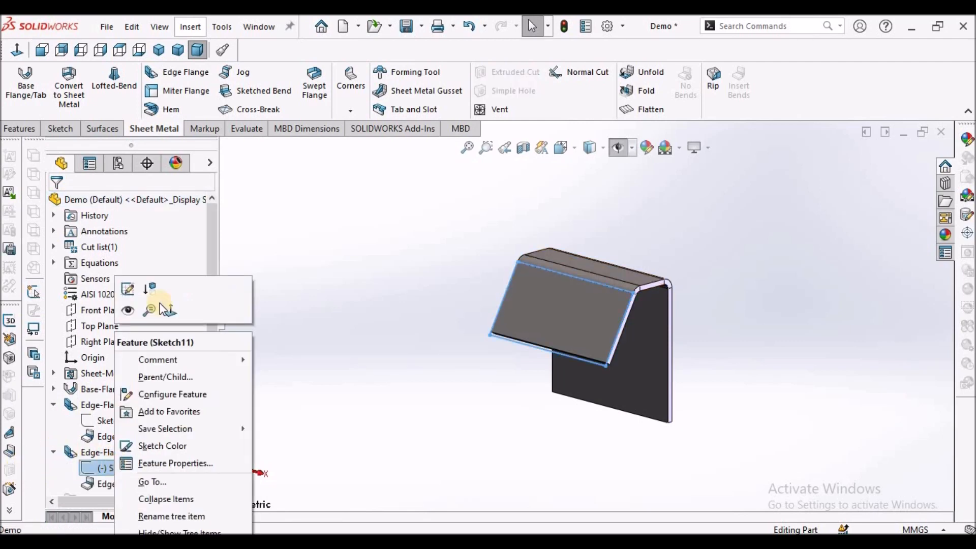
{"action": "left_click", "coordinate": [129, 289]}
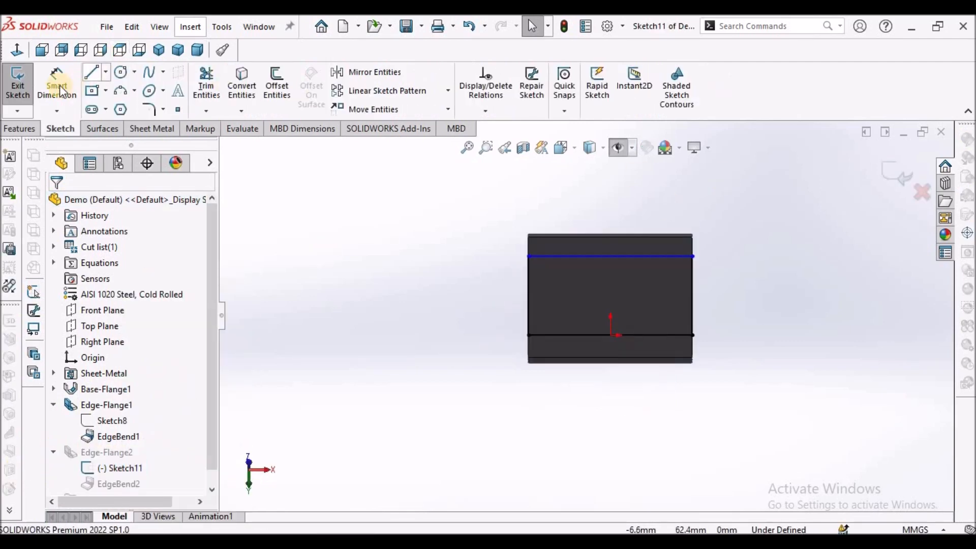
{"action": "left_click", "coordinate": [60, 84]}
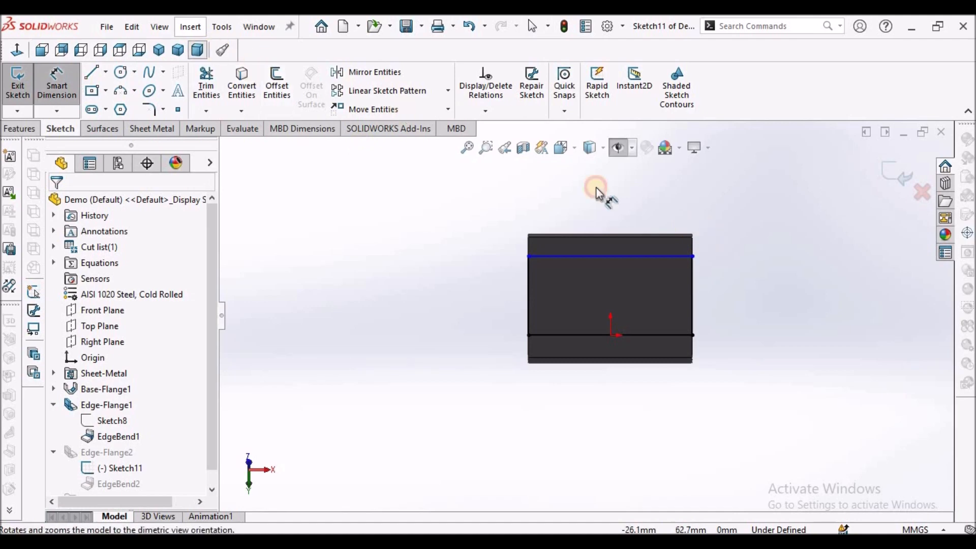
{"action": "scroll", "coordinate": [738, 281], "scroll_direction": "up", "scroll_amount": 3}
{"action": "scroll", "coordinate": [673, 244], "scroll_direction": "down", "scroll_amount": 1}
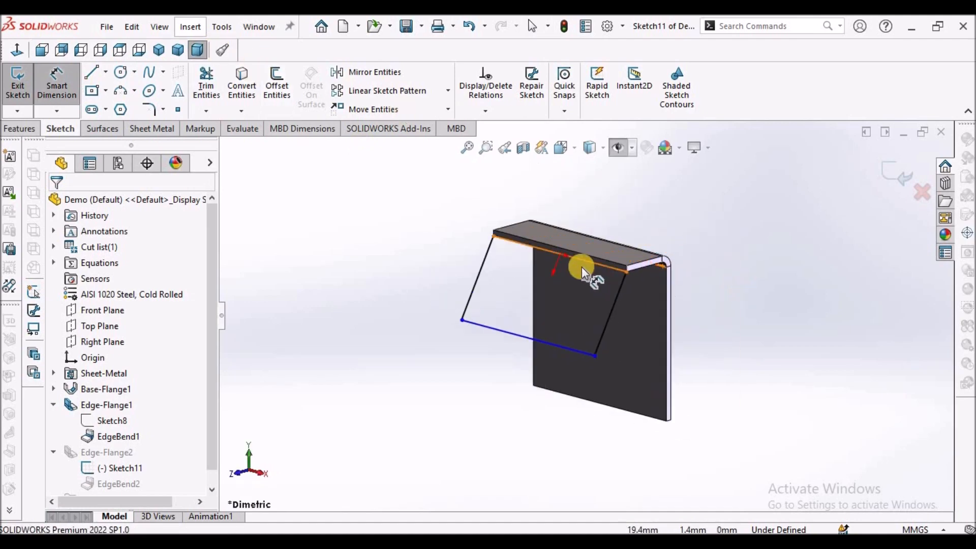
{"action": "scroll", "coordinate": [585, 261], "scroll_direction": "down", "scroll_amount": 2}
{"action": "left_click", "coordinate": [499, 368]}
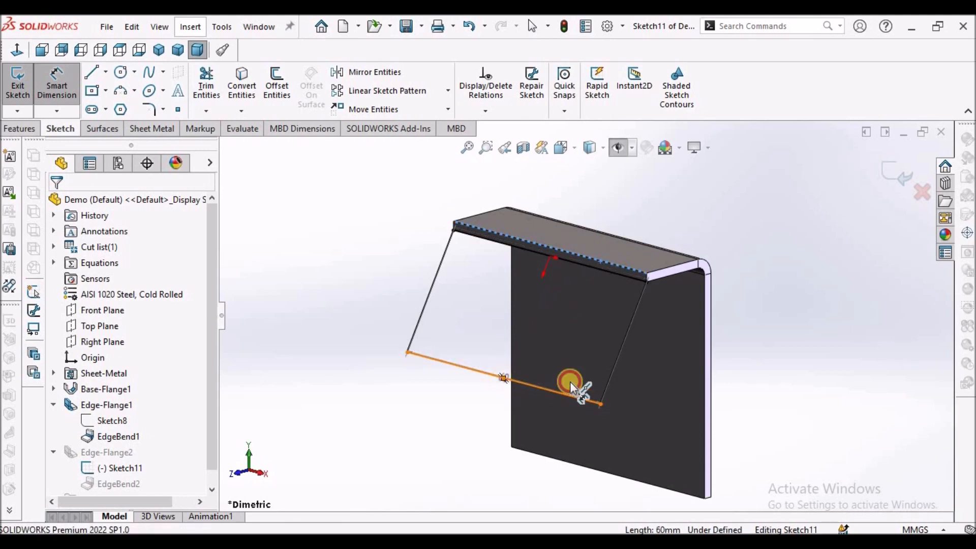
{"action": "scroll", "coordinate": [859, 395], "scroll_direction": "up", "scroll_amount": 3}
{"action": "left_click", "coordinate": [715, 348]}
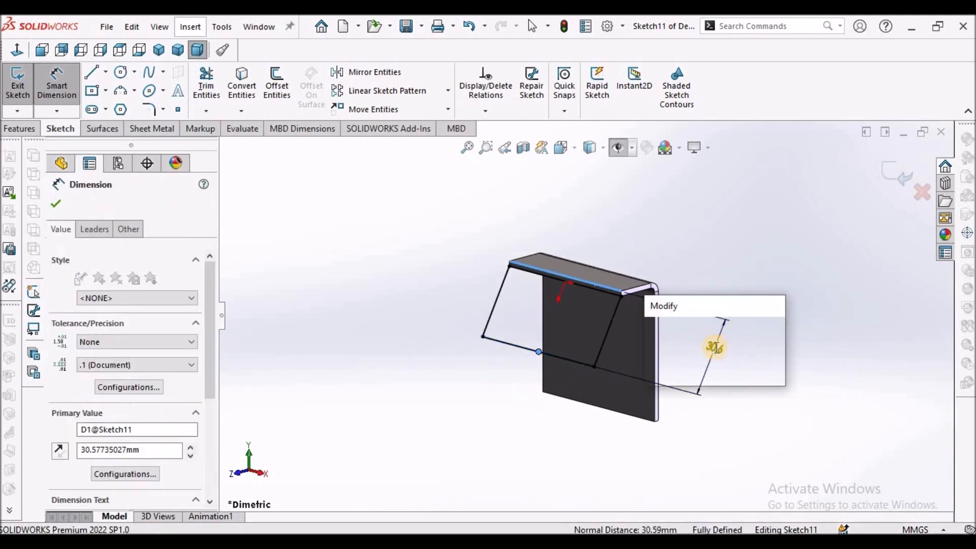
{"action": "type", "text": "60"}
{"action": "key", "text": "Return"}
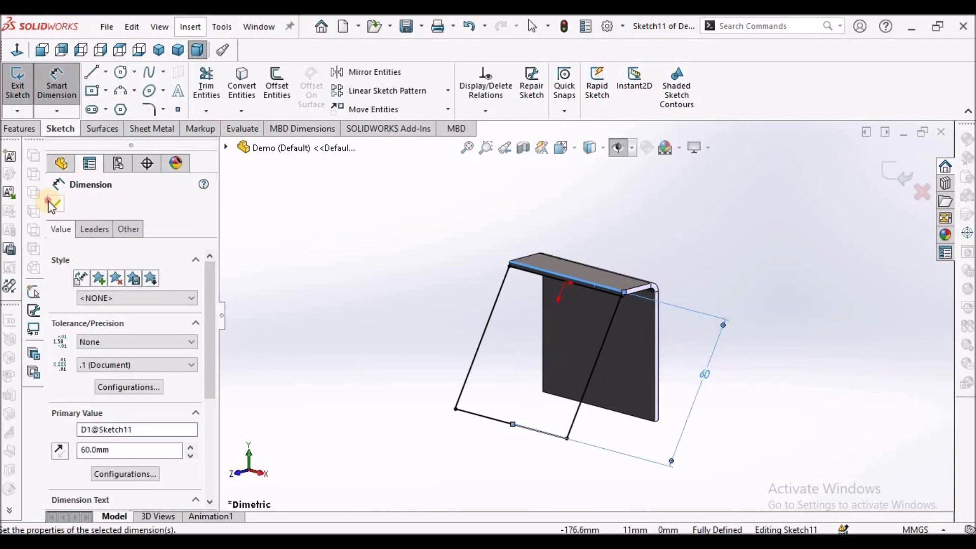
{"action": "left_click", "coordinate": [54, 205]}
{"action": "double_click", "coordinate": [854, 207]}
Step: Add an edge flange about 35 mm long at 60 degrees, extending horizontally forward from the sloped flange's lower edge
{"action": "scroll", "coordinate": [771, 276], "scroll_direction": "up", "scroll_amount": 4}
{"action": "middle_click_drag", "start_coordinate": [755, 234], "coordinate": [727, 220]}
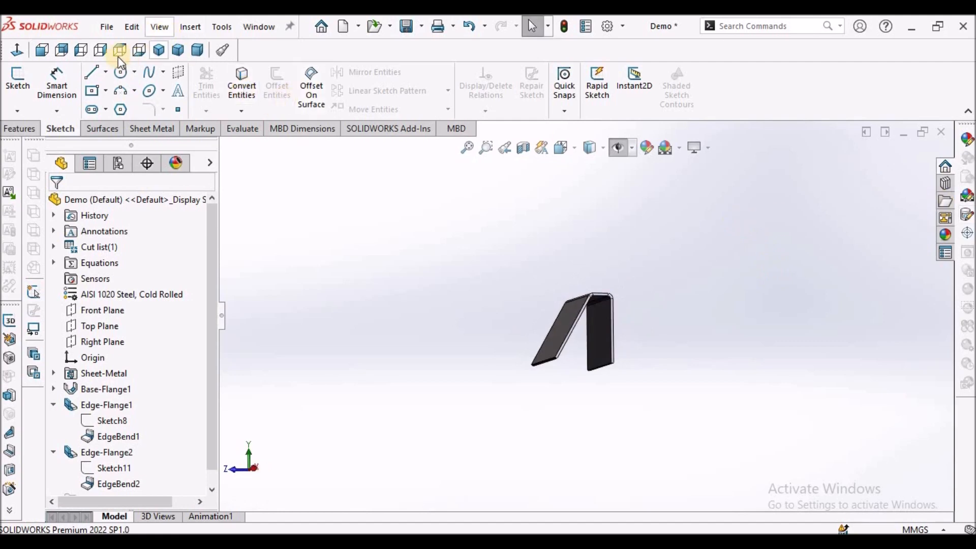
{"action": "left_click", "coordinate": [101, 49]}
{"action": "mouse_move", "coordinate": [758, 259]}
{"action": "middle_mouse_down"}
{"action": "mouse_move", "coordinate": [806, 300]}
{"action": "mouse_move", "coordinate": [801, 308]}
{"action": "middle_mouse_up"}
{"action": "scroll", "coordinate": [799, 309], "scroll_direction": "up", "scroll_amount": 1}
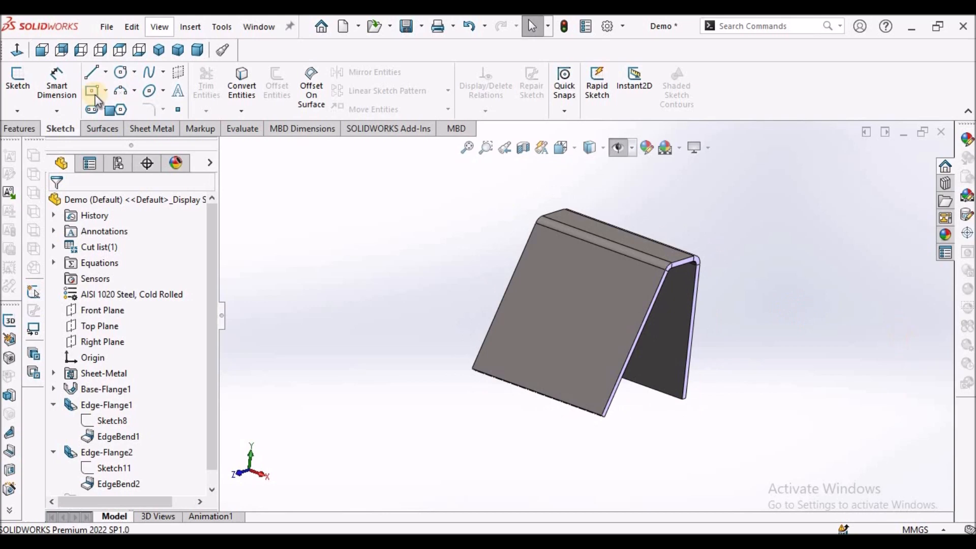
{"action": "left_click", "coordinate": [151, 128]}
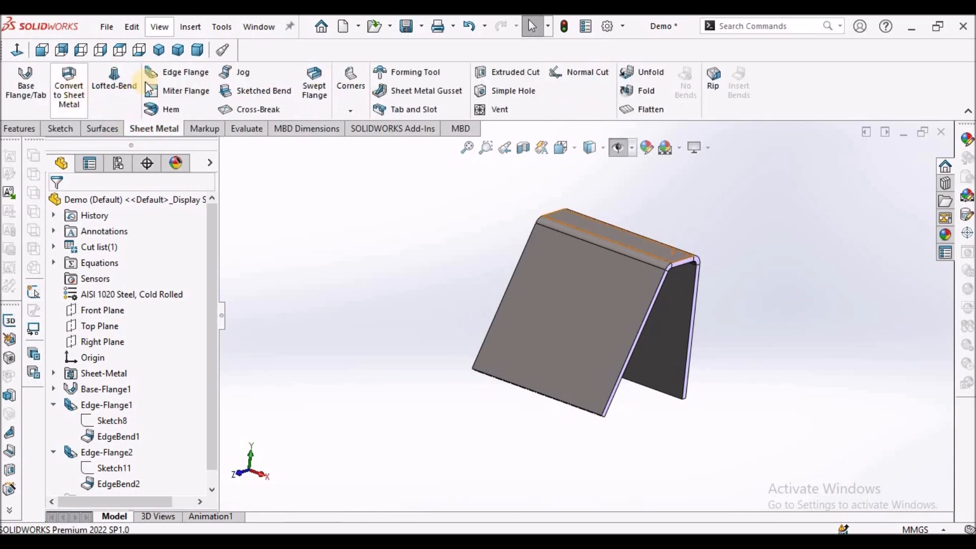
{"action": "left_click", "coordinate": [176, 72]}
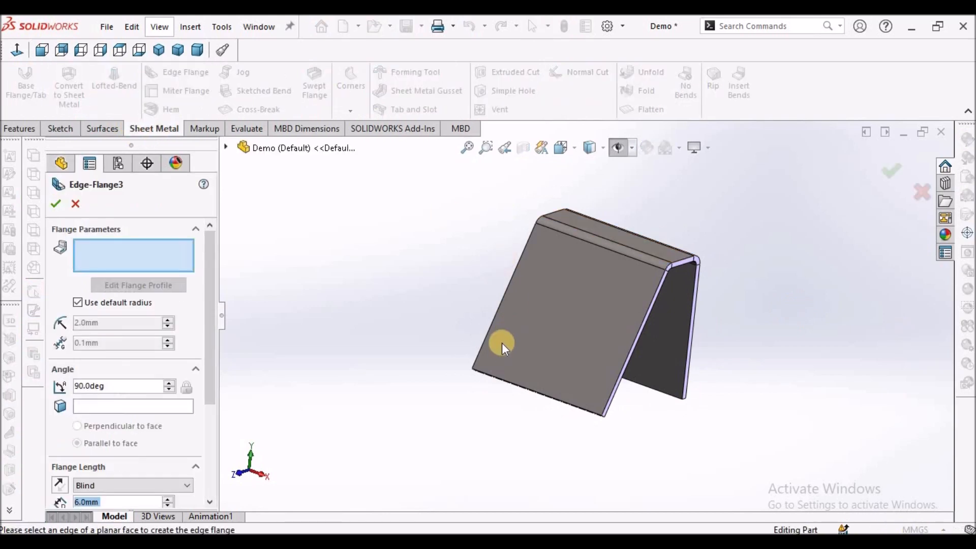
{"action": "left_click", "coordinate": [483, 375]}
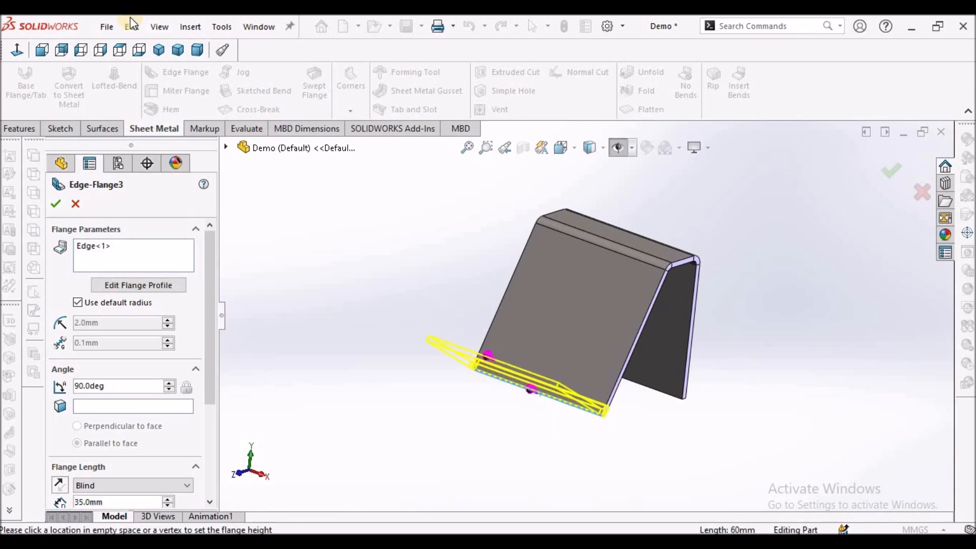
{"action": "left_click", "coordinate": [102, 49]}
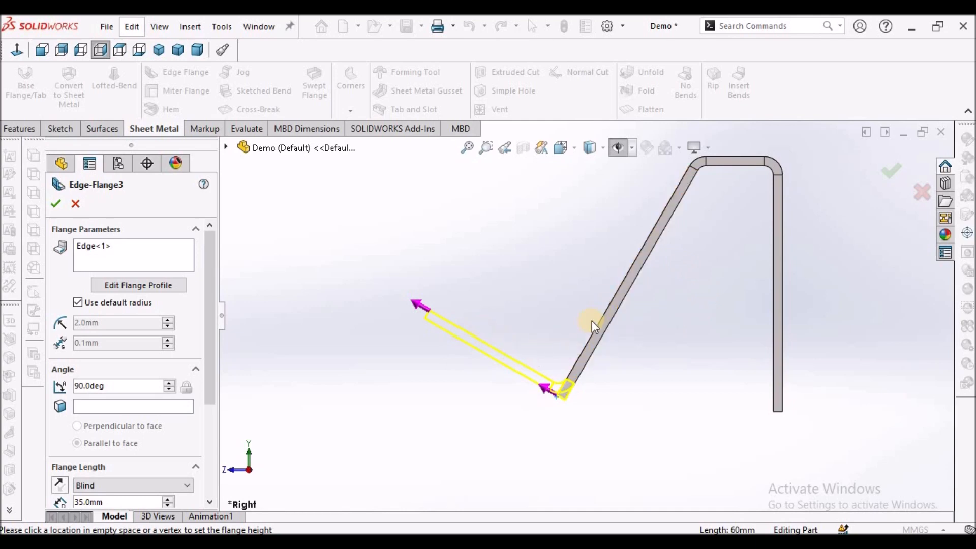
{"action": "left_click", "coordinate": [122, 386]}
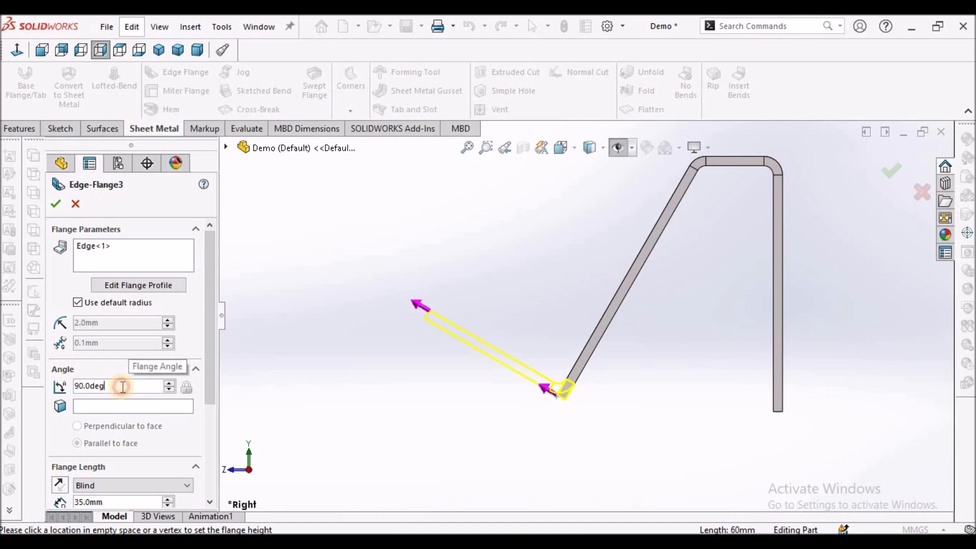
{"action": "type", "text": "60"}
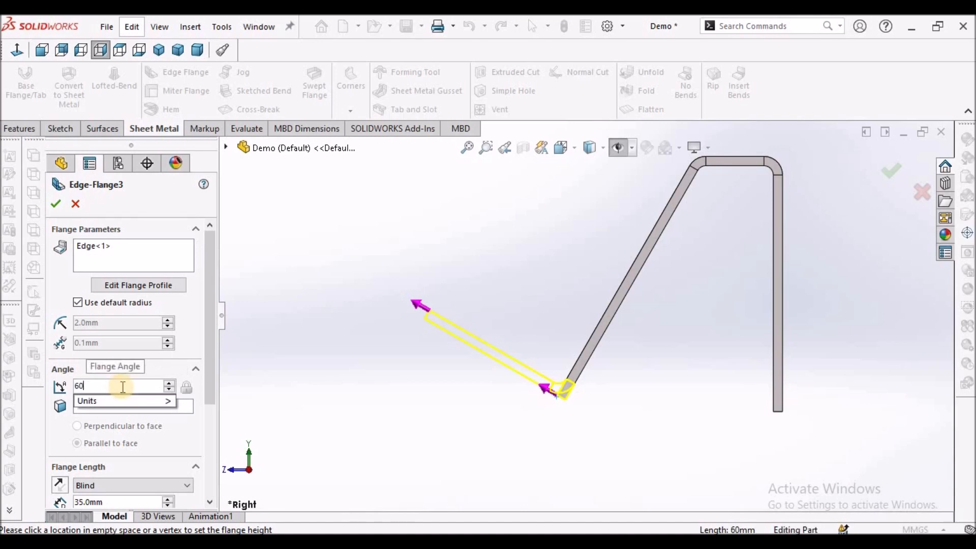
{"action": "key", "text": "Return"}
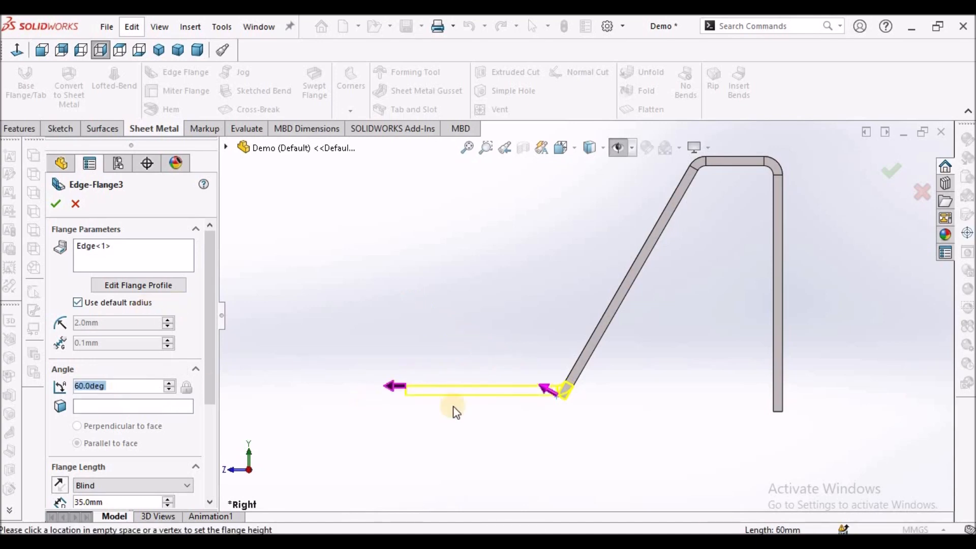
{"action": "left_click", "coordinate": [63, 203]}
Step: Open the horizontal lower flange's profile sketch for editing
{"action": "middle_click_drag", "start_coordinate": [464, 259], "coordinate": [500, 335]}
{"action": "left_click", "coordinate": [213, 490]}
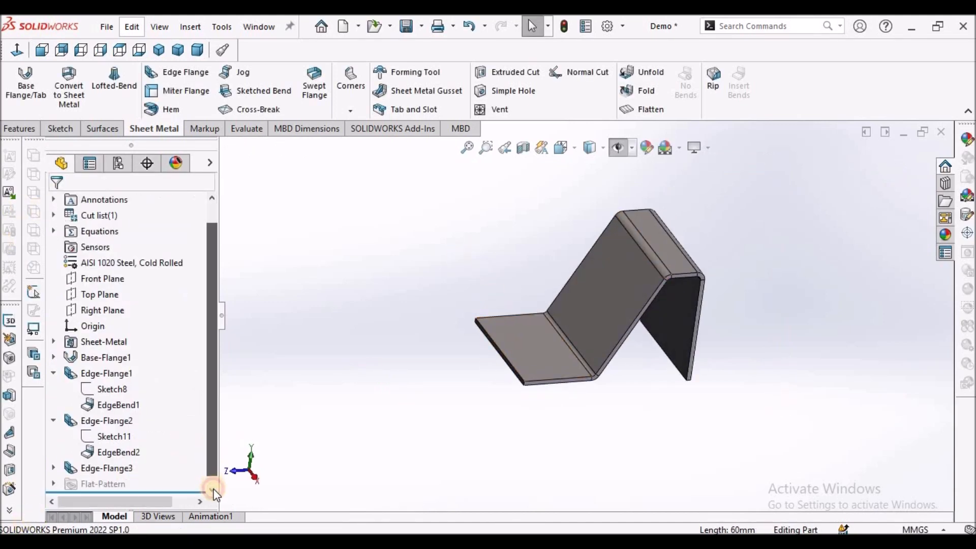
{"action": "left_click", "coordinate": [53, 467]}
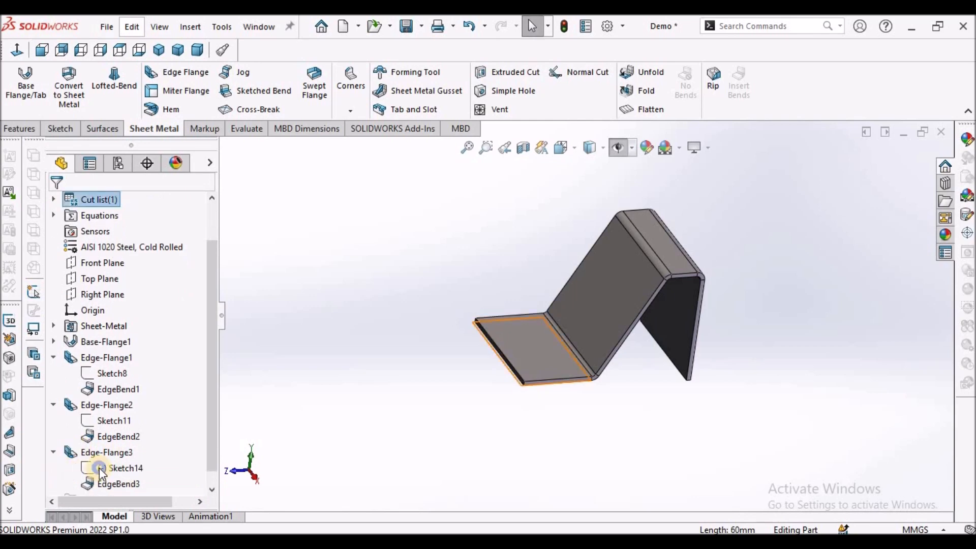
{"action": "right_click", "coordinate": [99, 467]}
{"action": "left_click", "coordinate": [119, 289]}
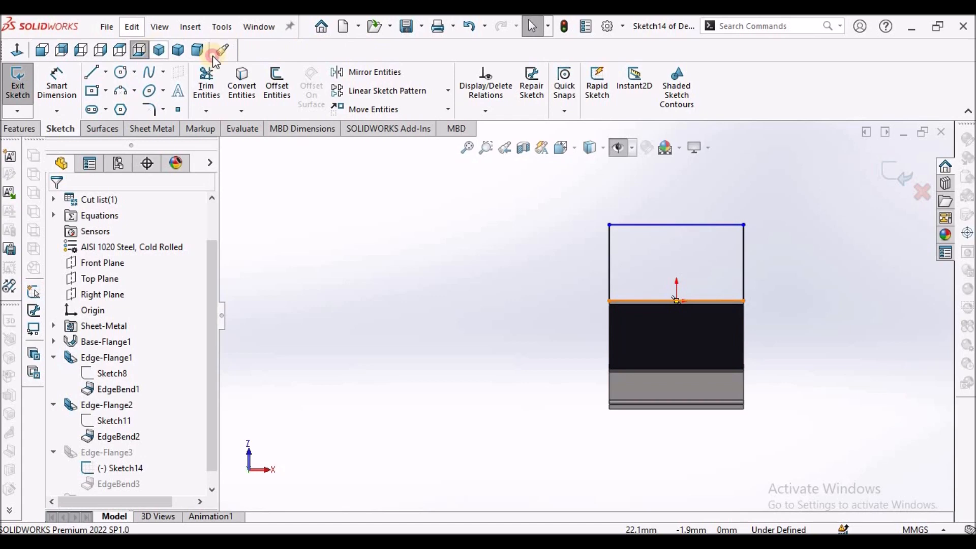
Step: Dimension the profile's front line to 72 mm from the back plate's lower rear edge and exit the sketch
{"action": "left_click", "coordinate": [159, 51]}
{"action": "scroll", "coordinate": [284, 145], "scroll_direction": "up", "scroll_amount": 3}
{"action": "left_click", "coordinate": [59, 88]}
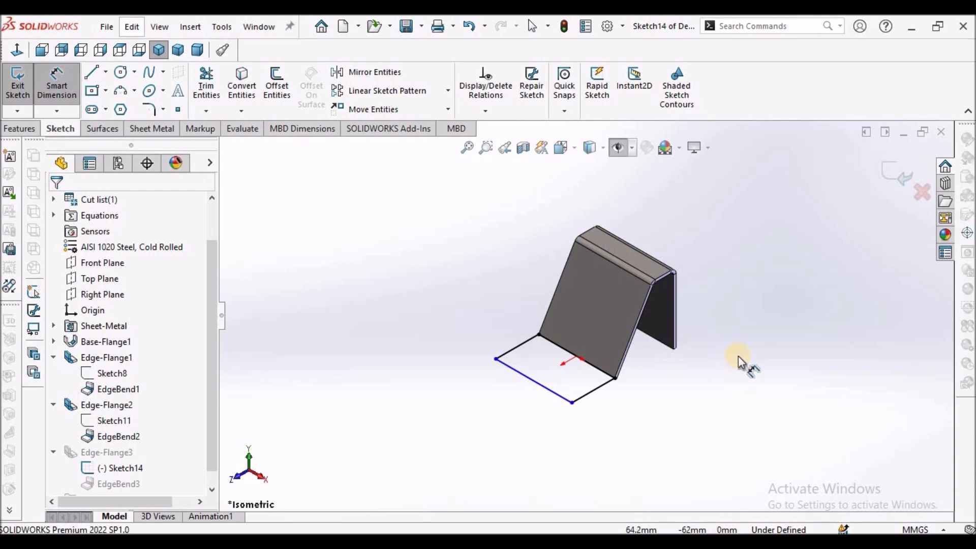
{"action": "middle_click_drag", "start_coordinate": [738, 356], "coordinate": [661, 335]}
{"action": "scroll", "coordinate": [661, 336], "scroll_direction": "down", "scroll_amount": 3}
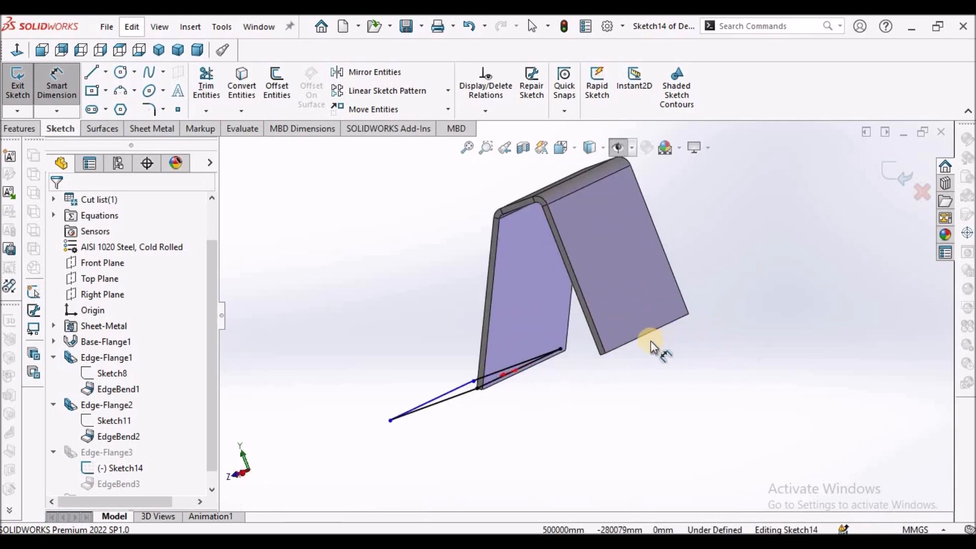
{"action": "left_click", "coordinate": [647, 339]}
{"action": "middle_click_drag", "start_coordinate": [682, 370], "coordinate": [473, 372]}
{"action": "scroll", "coordinate": [462, 376], "scroll_direction": "up", "scroll_amount": 2}
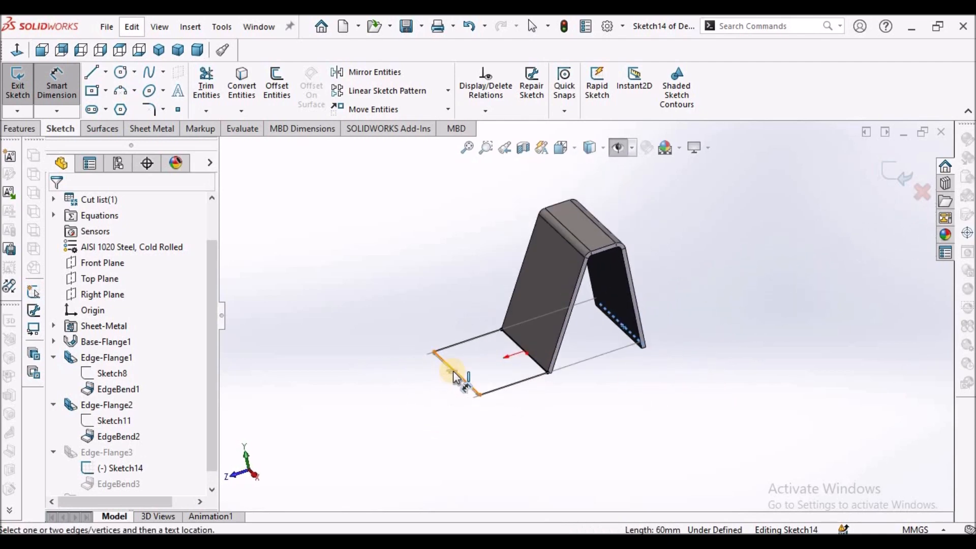
{"action": "left_click", "coordinate": [453, 376]}
{"action": "left_click", "coordinate": [583, 419]}
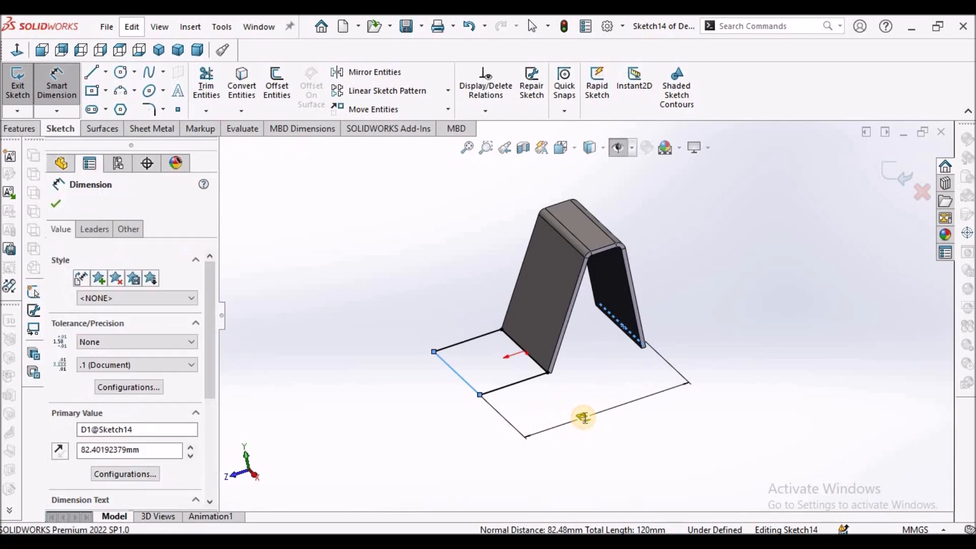
{"action": "type", "text": "72"}
{"action": "key", "text": "Return"}
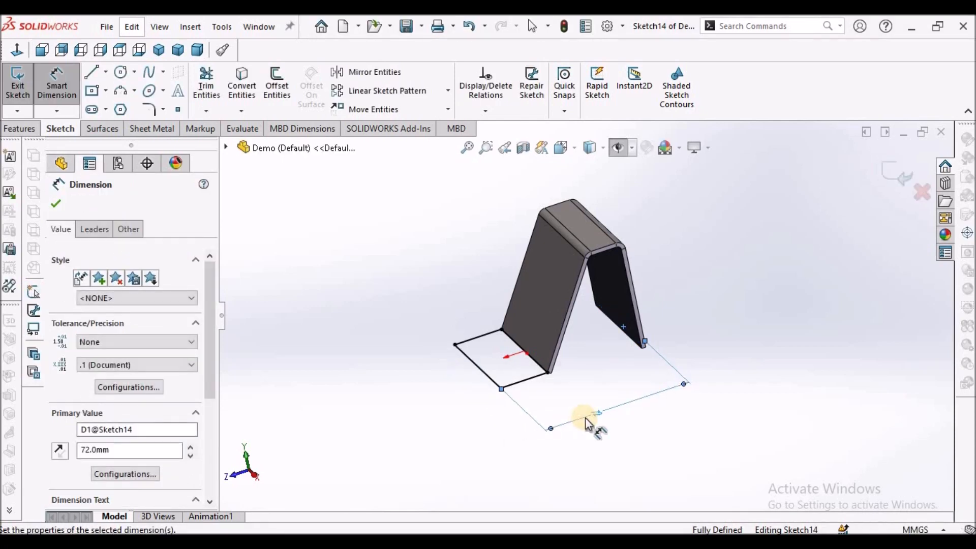
{"action": "left_click", "coordinate": [898, 174]}
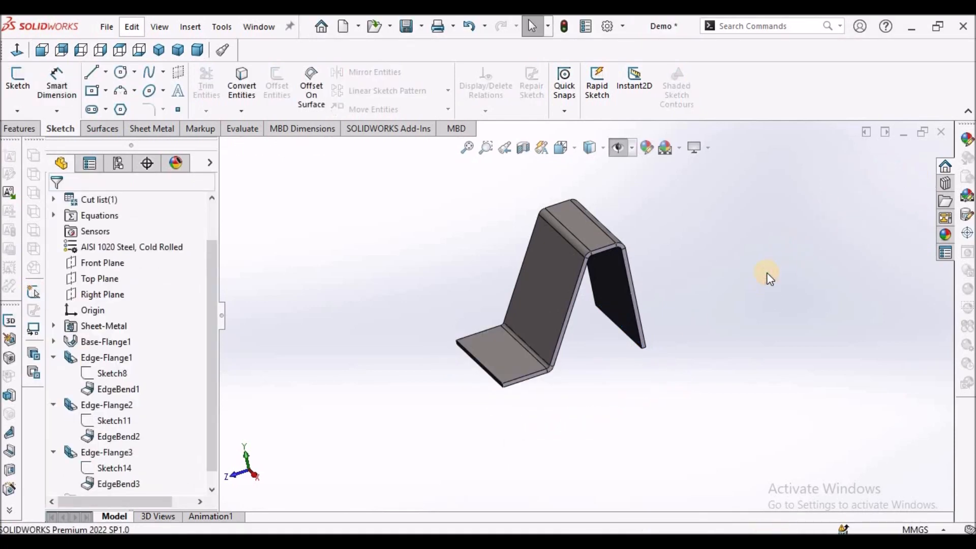
Step: Add an upward edge flange 19 mm long at 90 degrees along the horizontal lower flange's front edge
{"action": "scroll", "coordinate": [747, 287], "scroll_direction": "up", "scroll_amount": 2}
{"action": "middle_click_drag", "start_coordinate": [728, 301], "coordinate": [593, 322]}
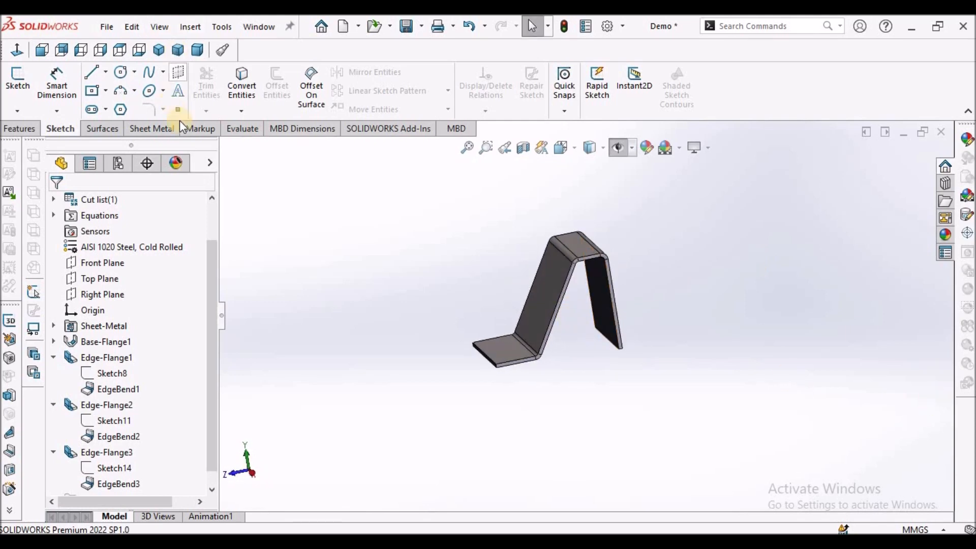
{"action": "left_click", "coordinate": [166, 129]}
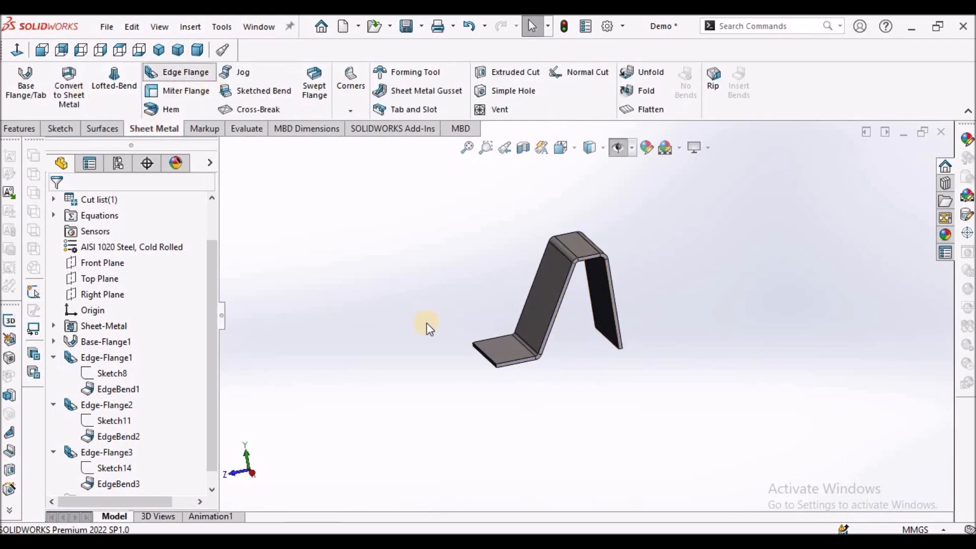
{"action": "left_click", "coordinate": [485, 320]}
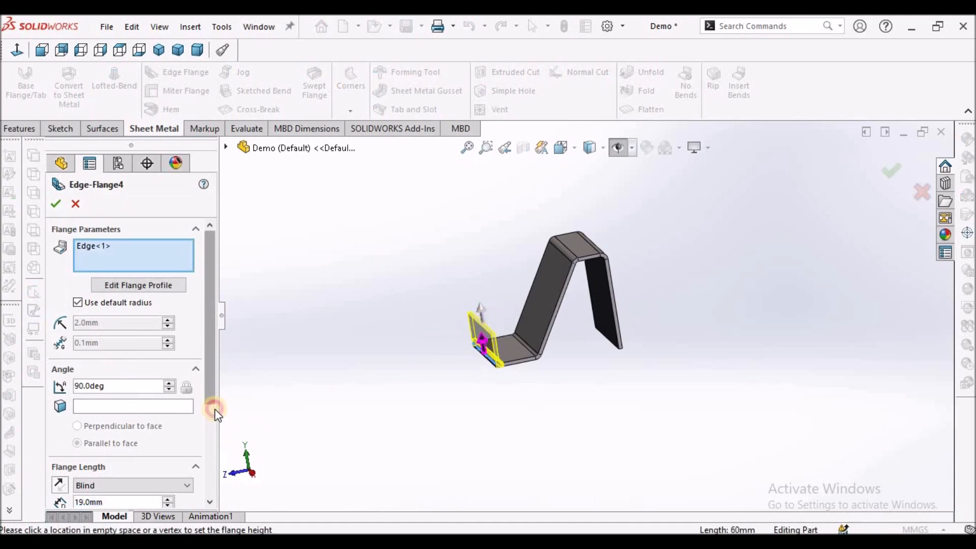
{"action": "left_click_drag", "start_coordinate": [215, 409], "coordinate": [217, 437]}
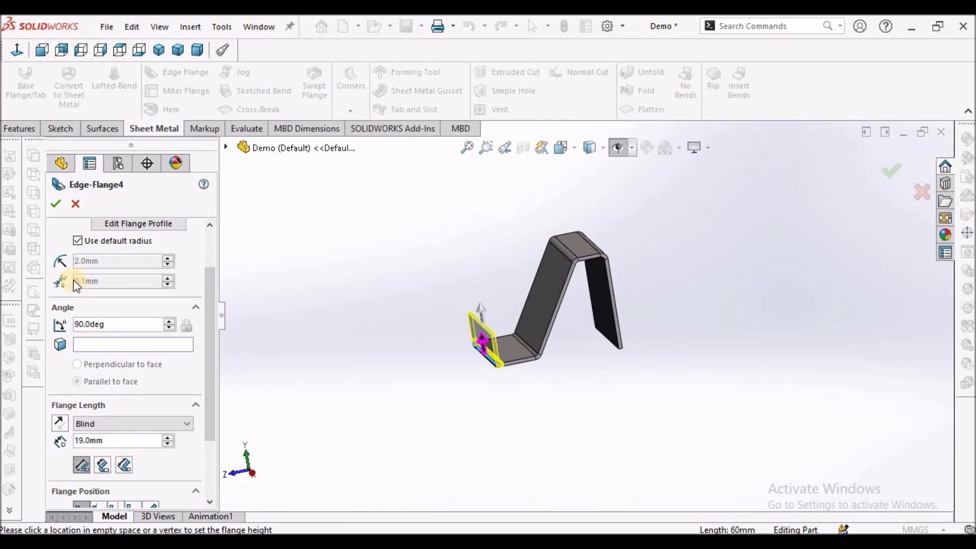
{"action": "left_click", "coordinate": [75, 200]}
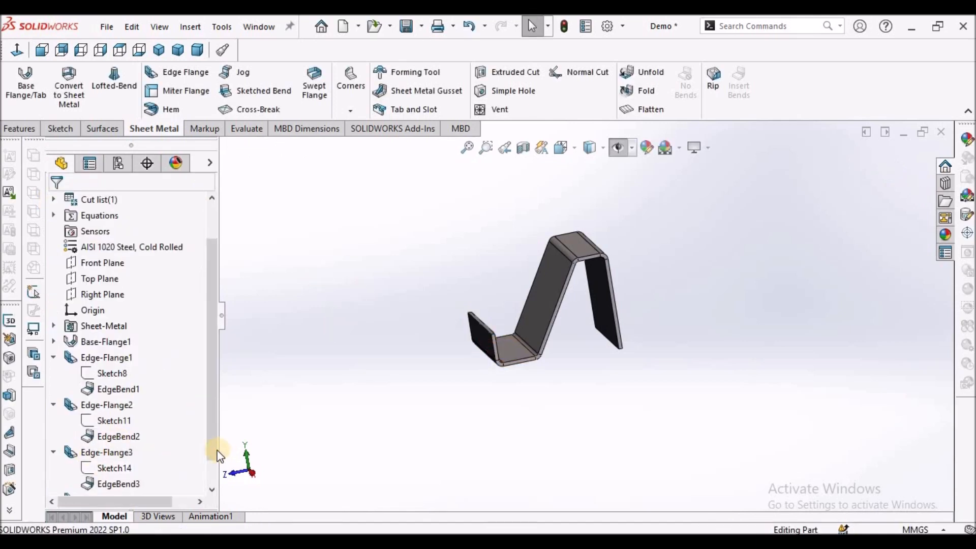
Step: Collapse the earlier edge flanges in the feature tree and open the front lip flange's profile sketch for editing
{"action": "left_click", "coordinate": [54, 404]}
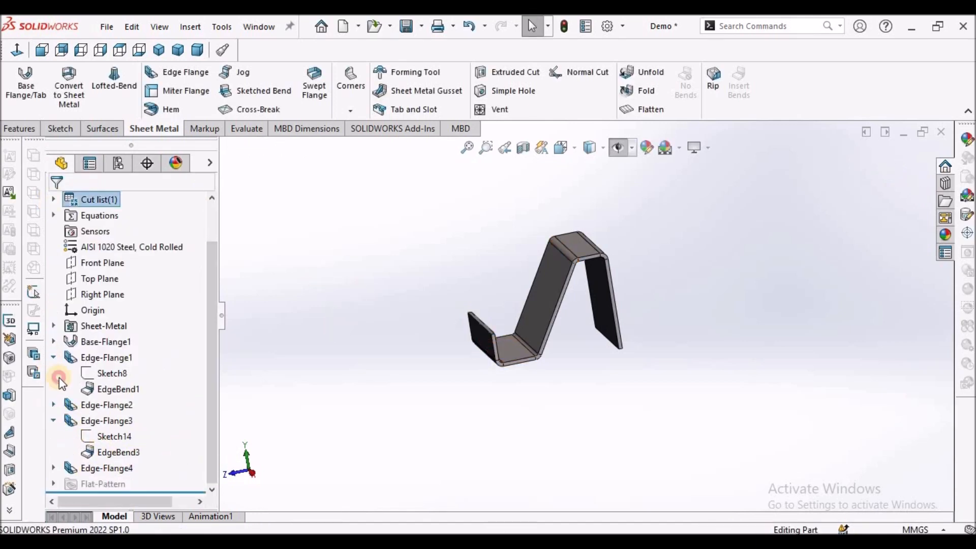
{"action": "left_click", "coordinate": [53, 357]}
{"action": "left_click", "coordinate": [54, 421]}
{"action": "left_click", "coordinate": [54, 452]}
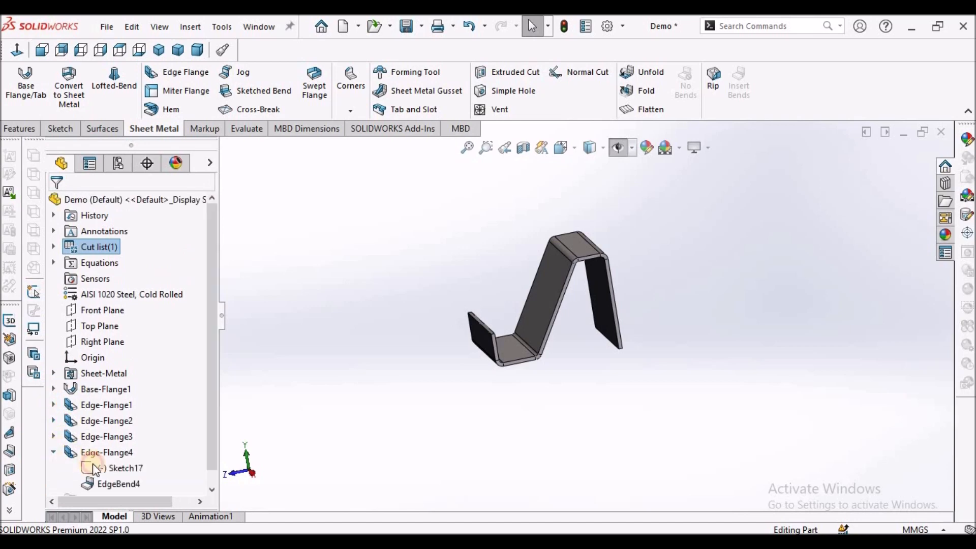
{"action": "right_click", "coordinate": [109, 475]}
{"action": "left_click", "coordinate": [123, 307]}
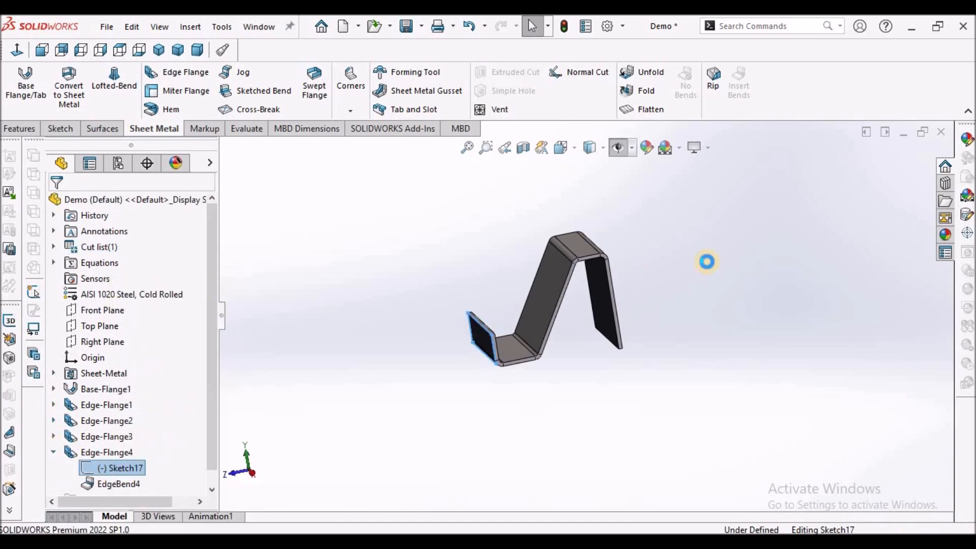
Step: Dimension the lip profile's upper line to 12 mm from the lower flange's bottom front edge
{"action": "left_click", "coordinate": [56, 81]}
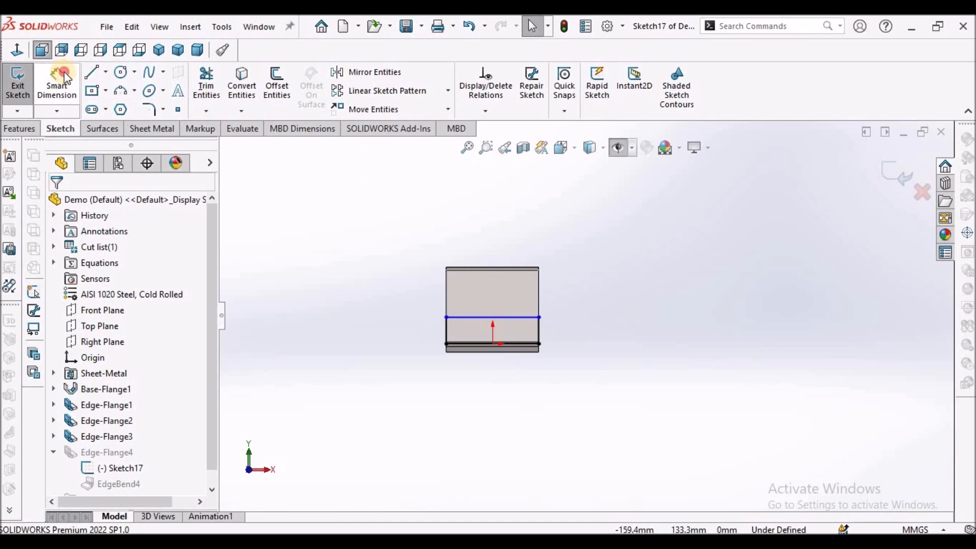
{"action": "mouse_move", "coordinate": [579, 293]}
{"action": "middle_mouse_down"}
{"action": "mouse_move", "coordinate": [534, 311]}
{"action": "mouse_move", "coordinate": [535, 322]}
{"action": "middle_mouse_up"}
{"action": "scroll", "coordinate": [535, 321], "scroll_direction": "down", "scroll_amount": 4}
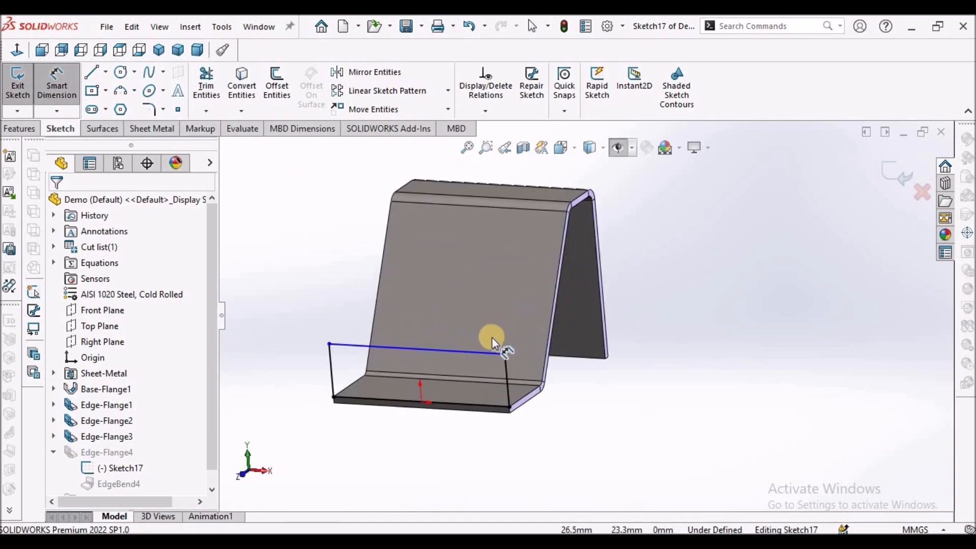
{"action": "left_click", "coordinate": [484, 349]}
{"action": "scroll", "coordinate": [469, 380], "scroll_direction": "down", "scroll_amount": 5}
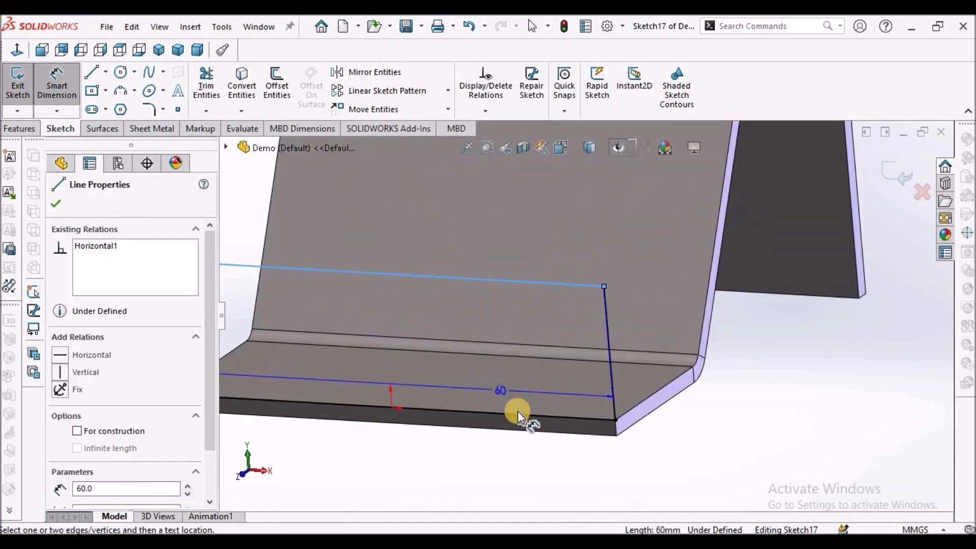
{"action": "left_click", "coordinate": [550, 456]}
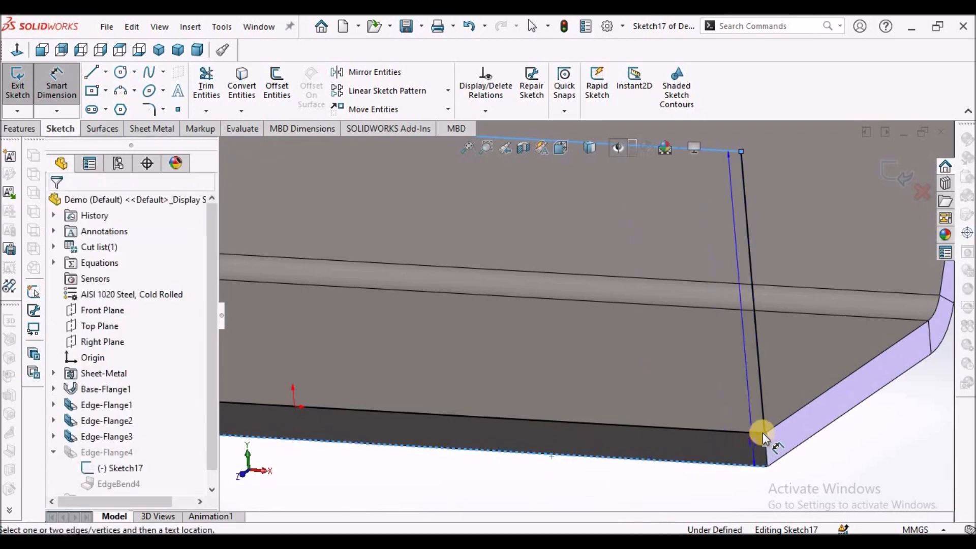
{"action": "scroll", "coordinate": [763, 432], "scroll_direction": "up", "scroll_amount": 3}
{"action": "scroll", "coordinate": [693, 309], "scroll_direction": "down", "scroll_amount": 5}
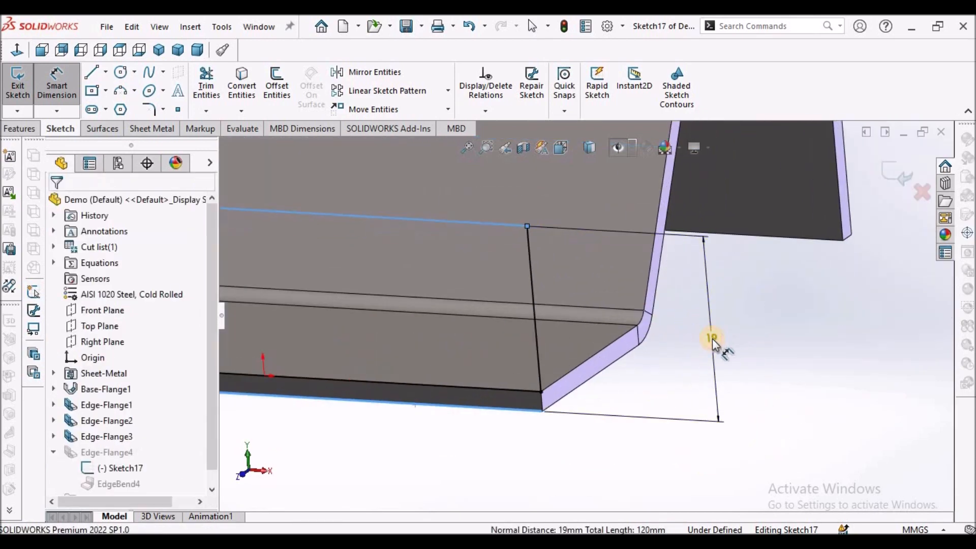
{"action": "left_click", "coordinate": [711, 338]}
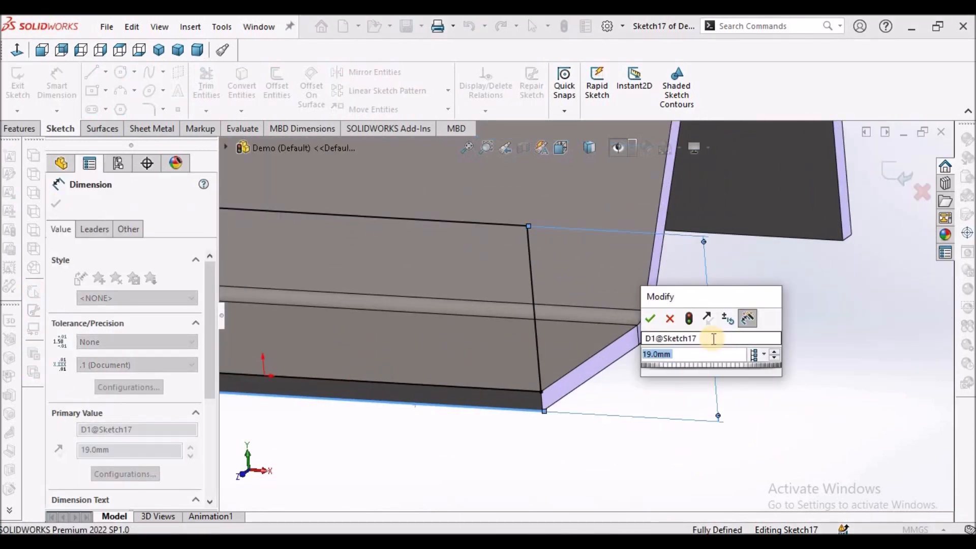
{"action": "type", "text": "12"}
{"action": "key", "text": "Return"}
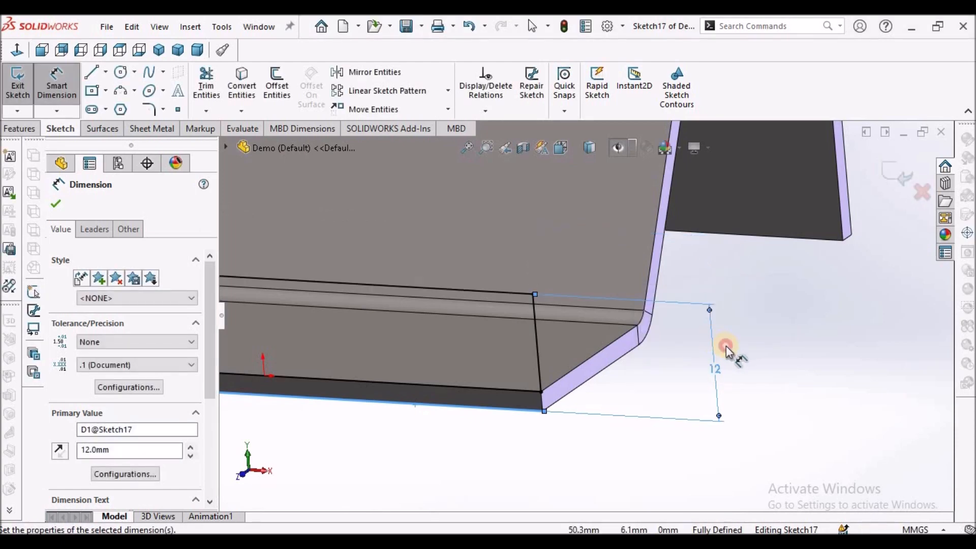
{"action": "left_click", "coordinate": [727, 347]}
{"action": "scroll", "coordinate": [726, 347], "scroll_direction": "up", "scroll_amount": 4}
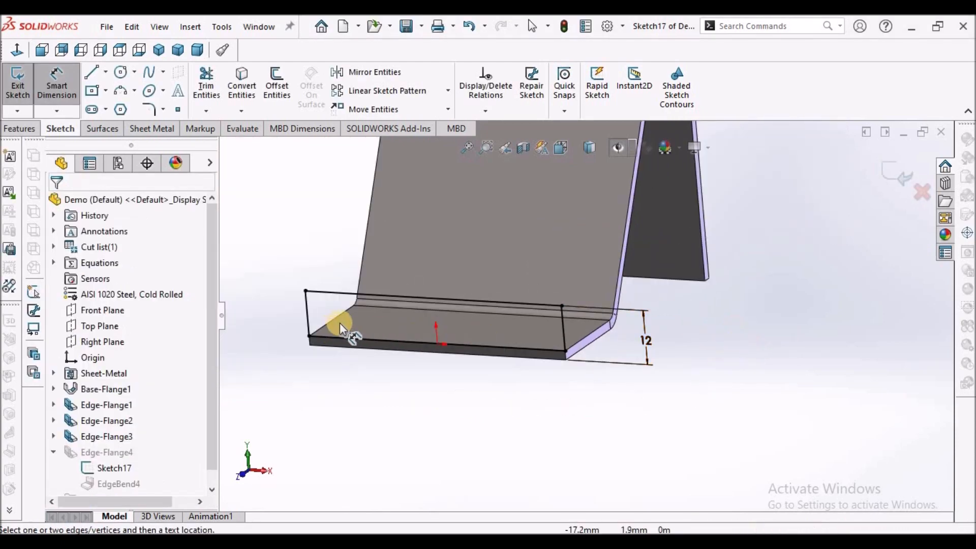
Step: Add a driven dimension to the lip profile's left side line and exit the sketch
{"action": "scroll", "coordinate": [315, 314], "scroll_direction": "down", "scroll_amount": 2}
{"action": "left_click", "coordinate": [335, 305]}
{"action": "left_click", "coordinate": [278, 305]}
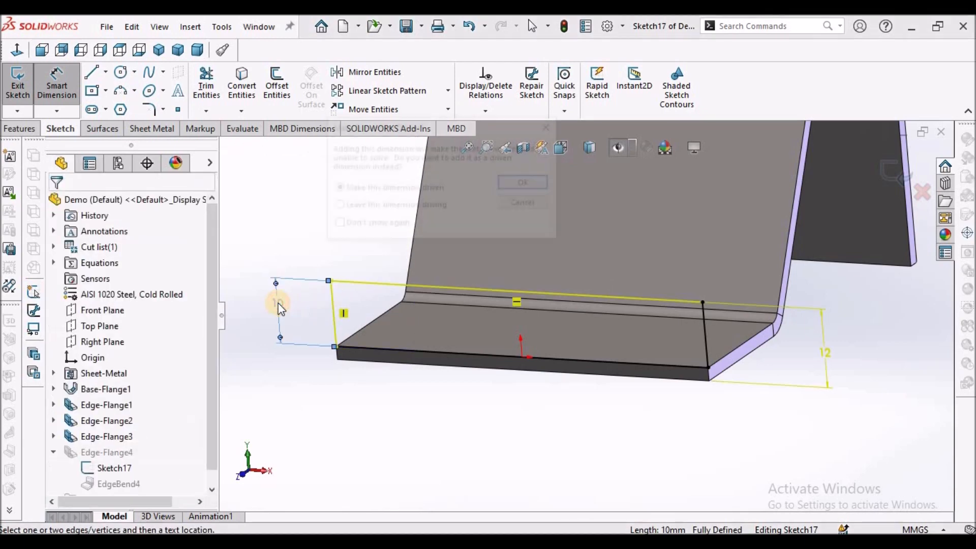
{"action": "left_click", "coordinate": [526, 184]}
{"action": "left_click", "coordinate": [888, 170]}
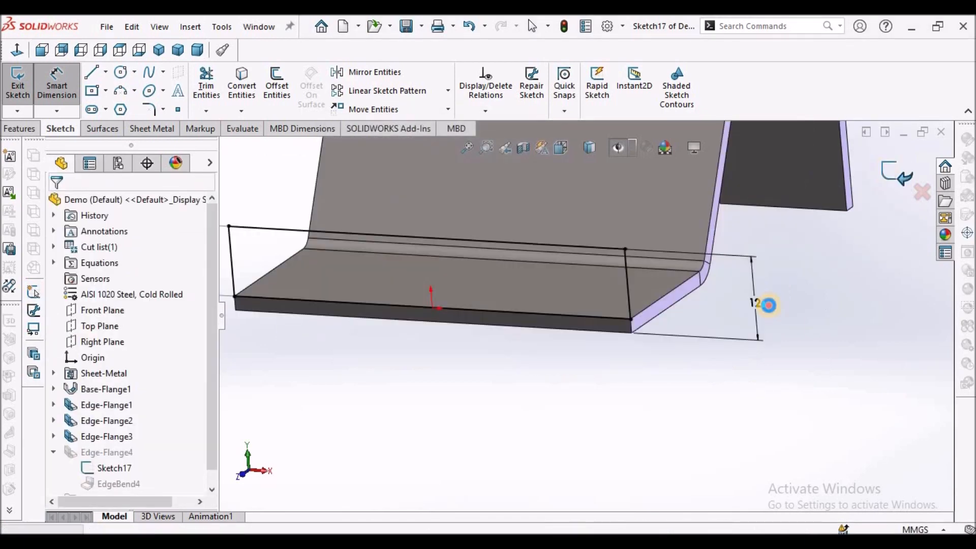
Step: Display the finished bracket in the dimetric view and save the part
{"action": "scroll", "coordinate": [758, 305], "scroll_direction": "up", "scroll_amount": 6}
{"action": "middle_click_drag", "start_coordinate": [654, 268], "coordinate": [719, 246]}
{"action": "scroll", "coordinate": [684, 321], "scroll_direction": "up", "scroll_amount": 4}
{"action": "scroll", "coordinate": [621, 261], "scroll_direction": "down", "scroll_amount": 2}
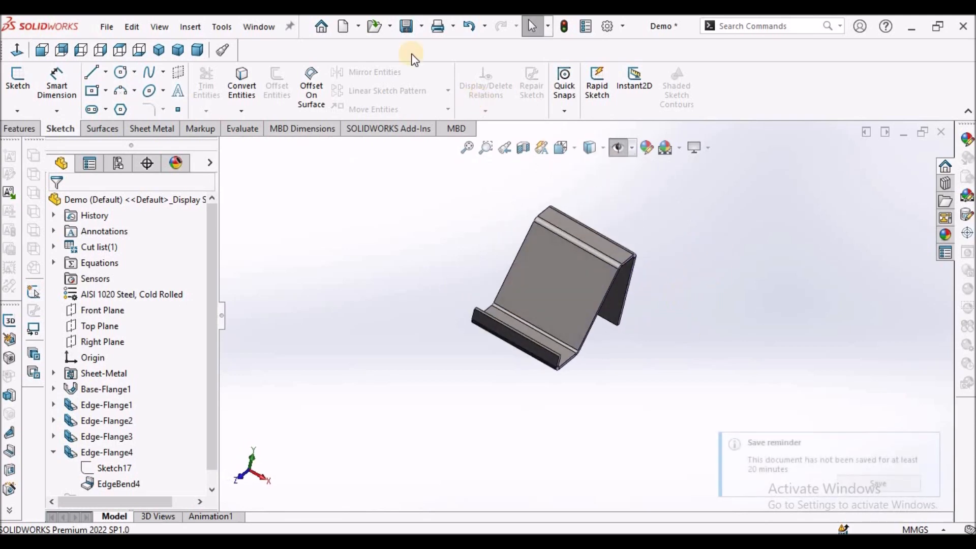
{"action": "left_click", "coordinate": [204, 51]}
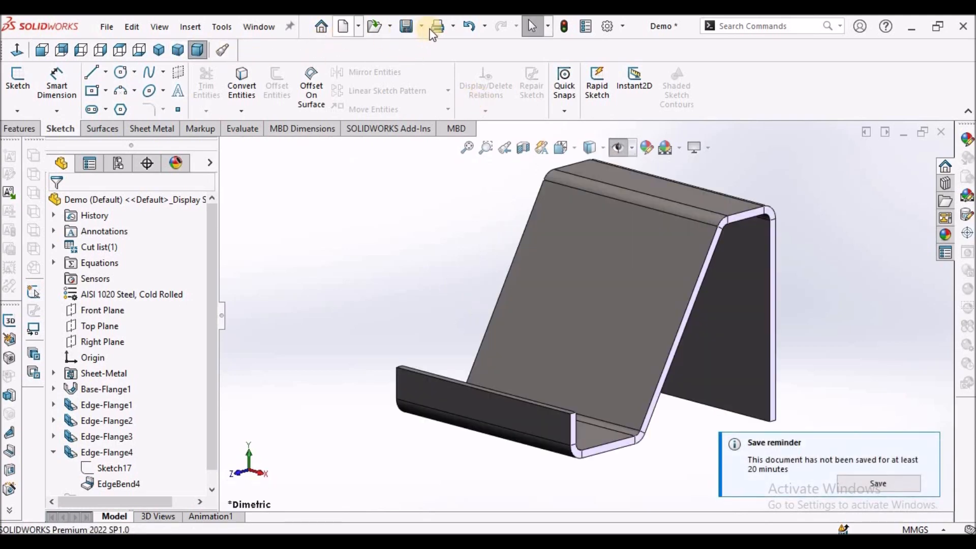
{"action": "left_click", "coordinate": [404, 26]}
{"action": "scroll", "coordinate": [369, 219], "scroll_direction": "down", "scroll_amount": 3}
{"action": "scroll", "coordinate": [644, 265], "scroll_direction": "up", "scroll_amount": 2}
{"action": "scroll", "coordinate": [644, 263], "scroll_direction": "up", "scroll_amount": 3}
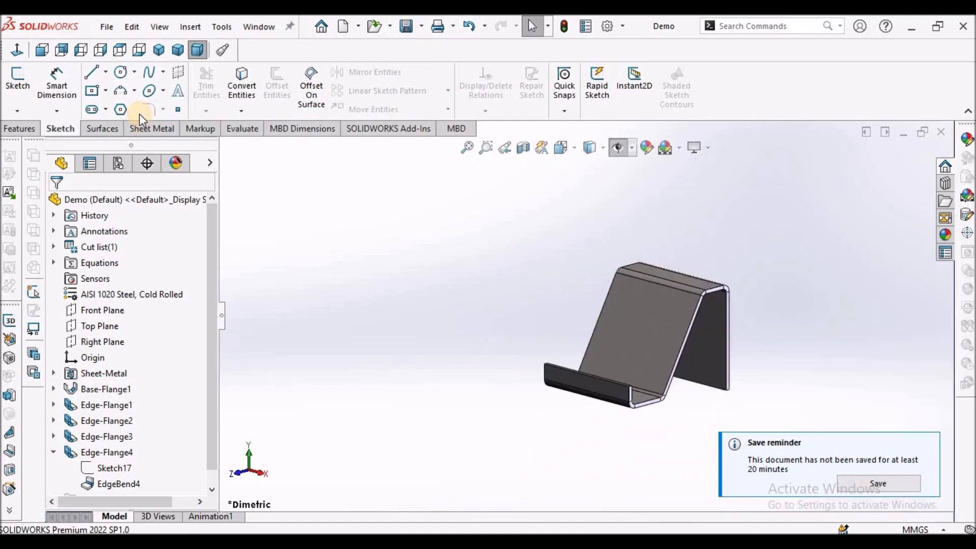
Step: Unfold all bends of the bracket, keeping the sloped flange's face fixed
{"action": "left_click", "coordinate": [135, 130]}
{"action": "left_click", "coordinate": [653, 74]}
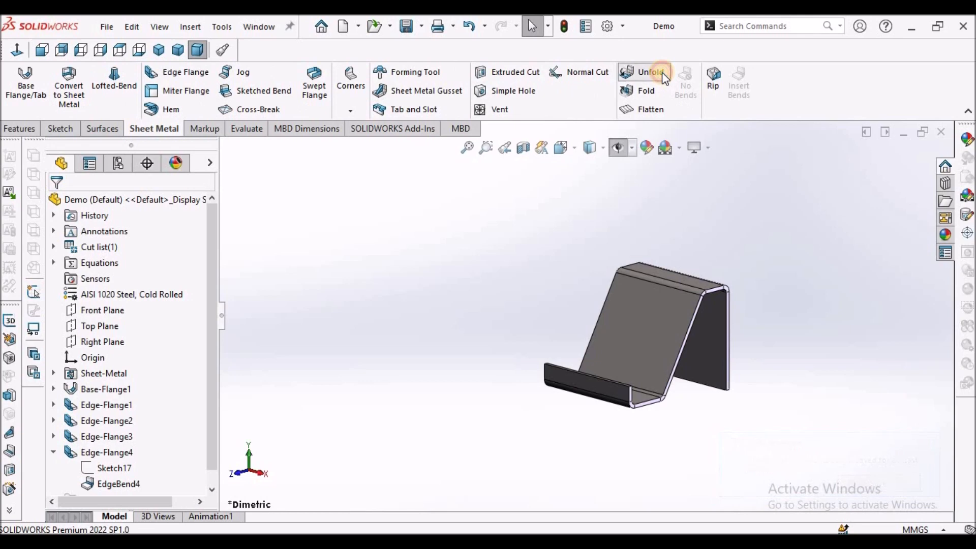
{"action": "left_click", "coordinate": [641, 300]}
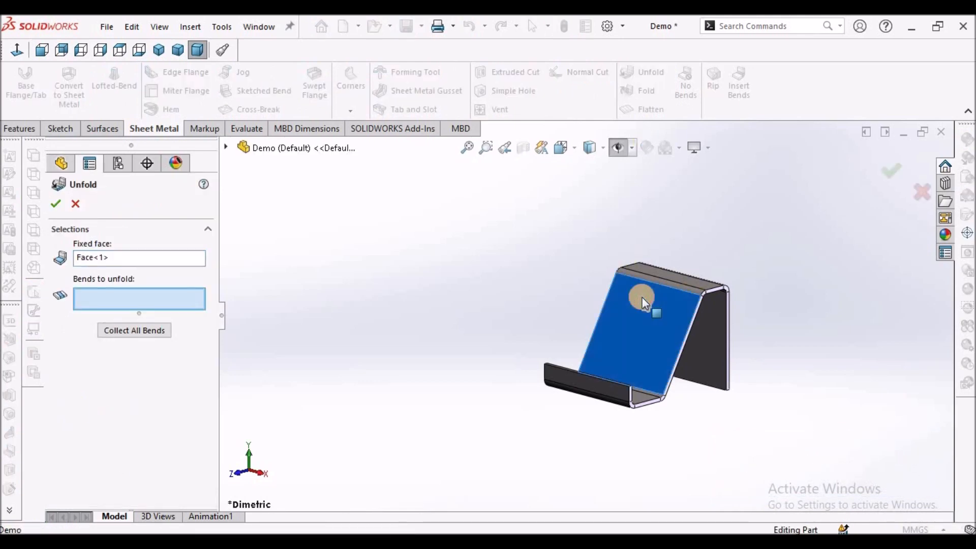
{"action": "left_click", "coordinate": [125, 331]}
{"action": "left_click", "coordinate": [55, 204]}
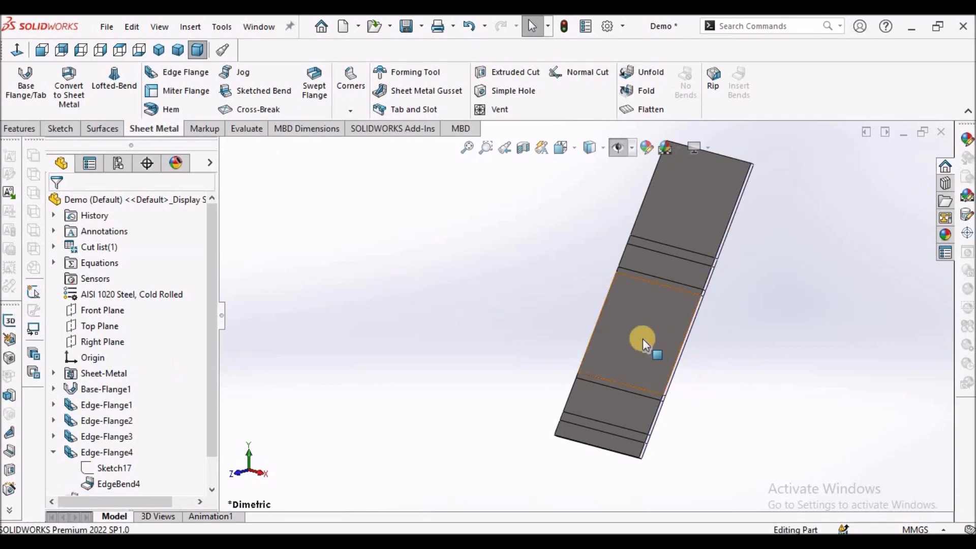
Step: Start a sketch on the sloped flange's face and draw a short horizontal line near the lower end, continuing into a vertical line about 58 mm long
{"action": "left_click", "coordinate": [640, 336]}
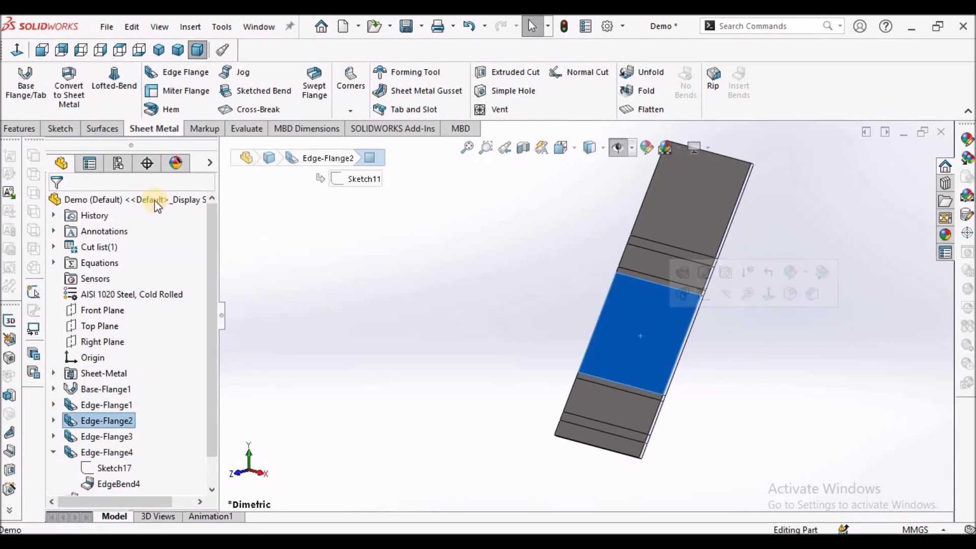
{"action": "left_click", "coordinate": [77, 128]}
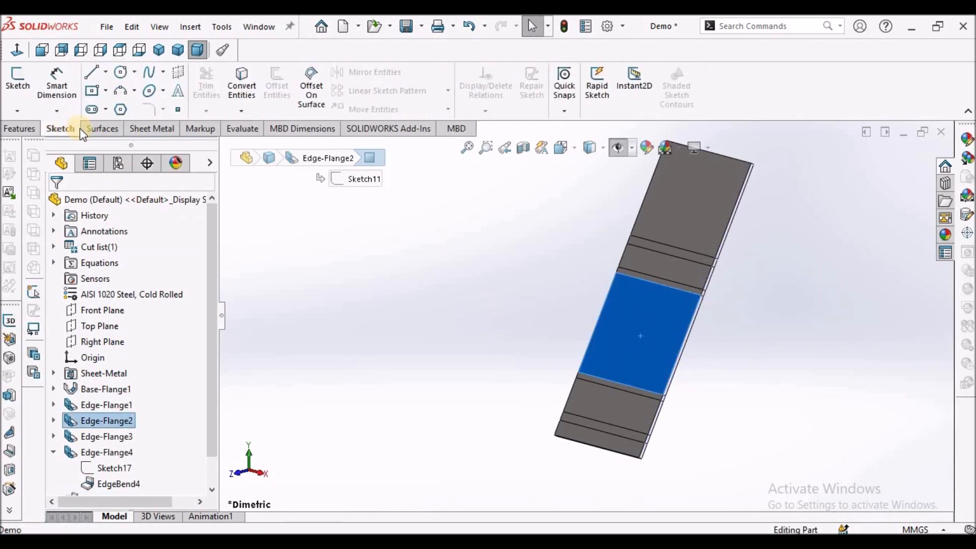
{"action": "left_click", "coordinate": [22, 71]}
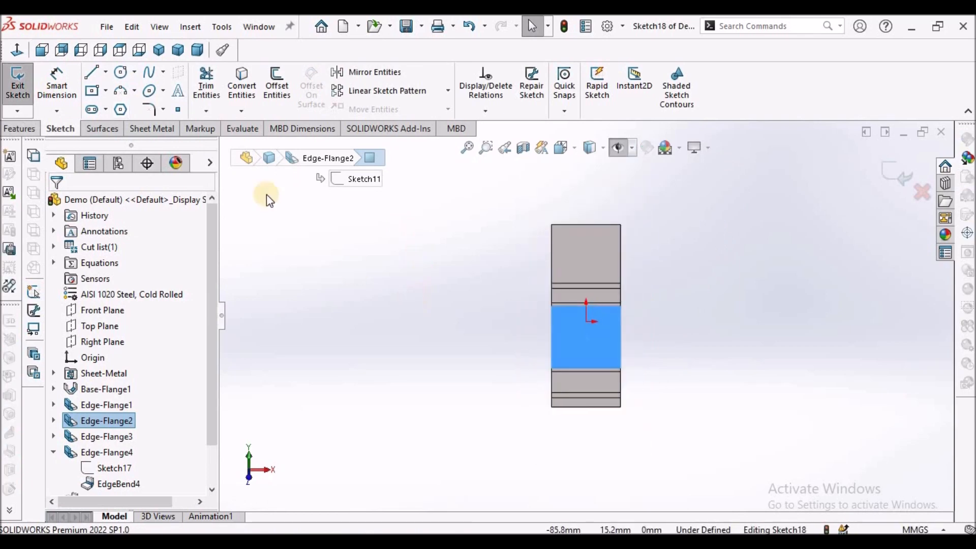
{"action": "left_click", "coordinate": [92, 71]}
{"action": "scroll", "coordinate": [592, 388], "scroll_direction": "down", "scroll_amount": 5}
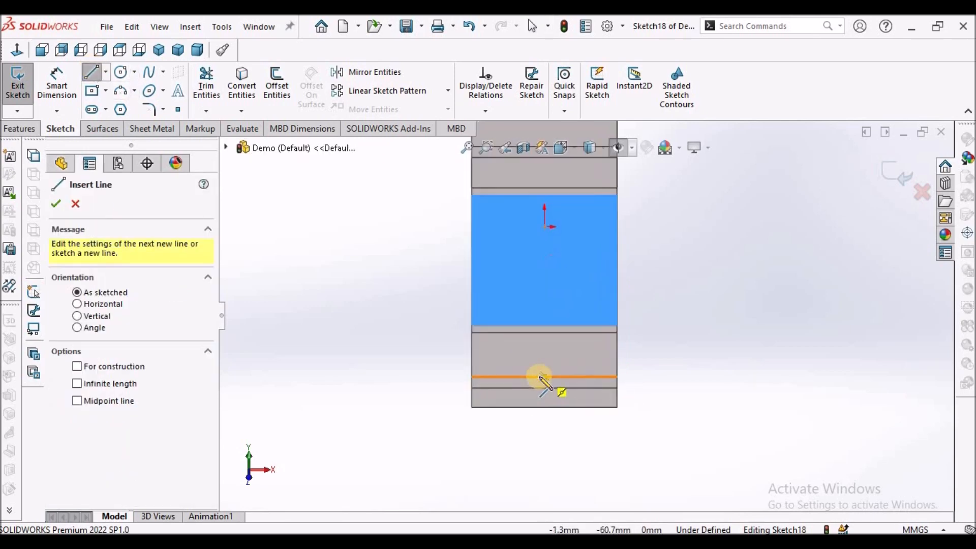
{"action": "scroll", "coordinate": [540, 402], "scroll_direction": "down", "scroll_amount": 2}
{"action": "left_click", "coordinate": [552, 401]}
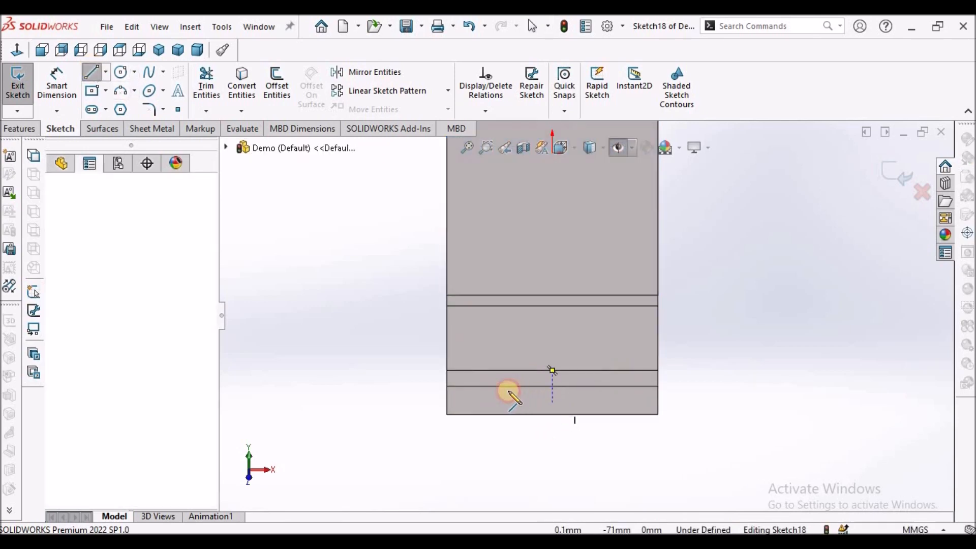
{"action": "left_click", "coordinate": [509, 402]}
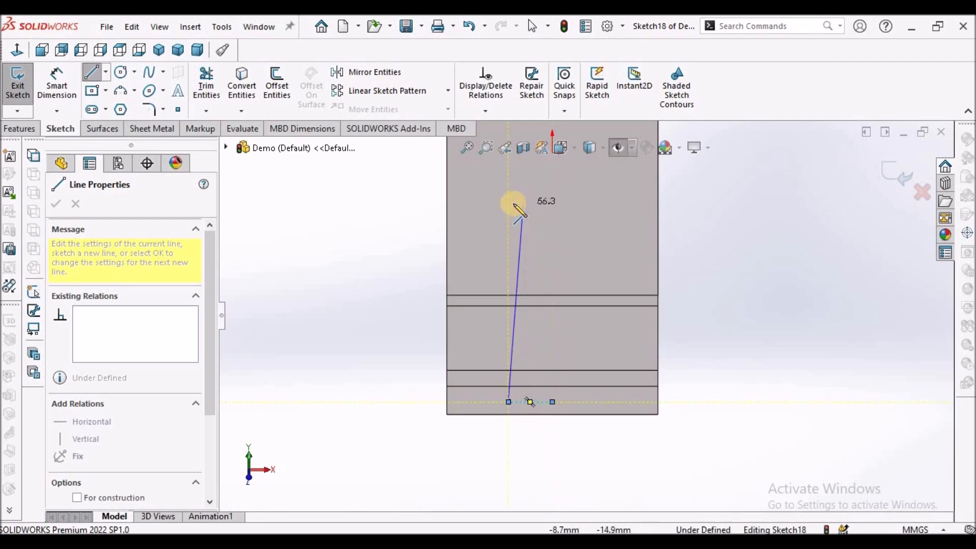
{"action": "left_click", "coordinate": [538, 192]}
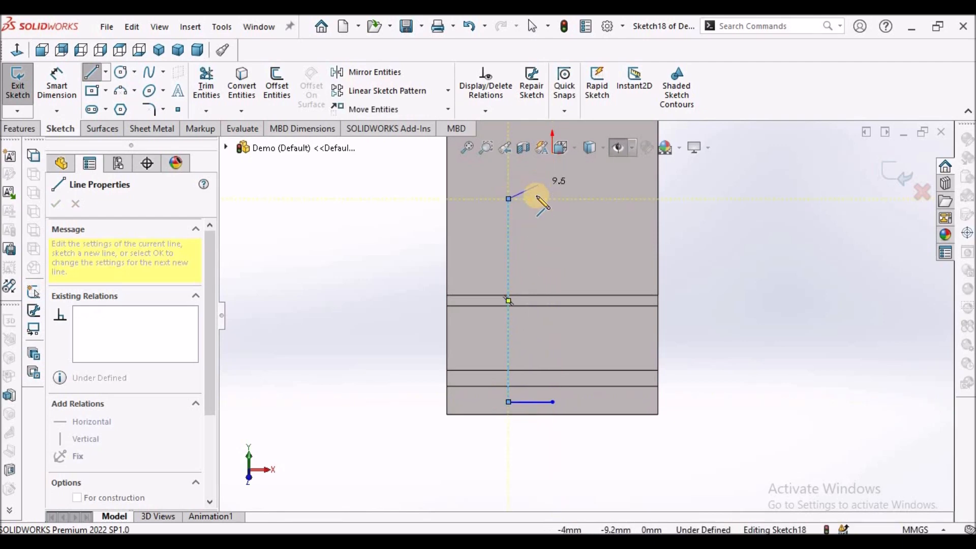
Step: Continue the profile with a tangent arc over the top and a vertical line about 60 mm long down towards the sheet's lower edge
{"action": "scroll", "coordinate": [595, 266], "scroll_direction": "down", "scroll_amount": 4}
{"action": "left_click", "coordinate": [491, 329]}
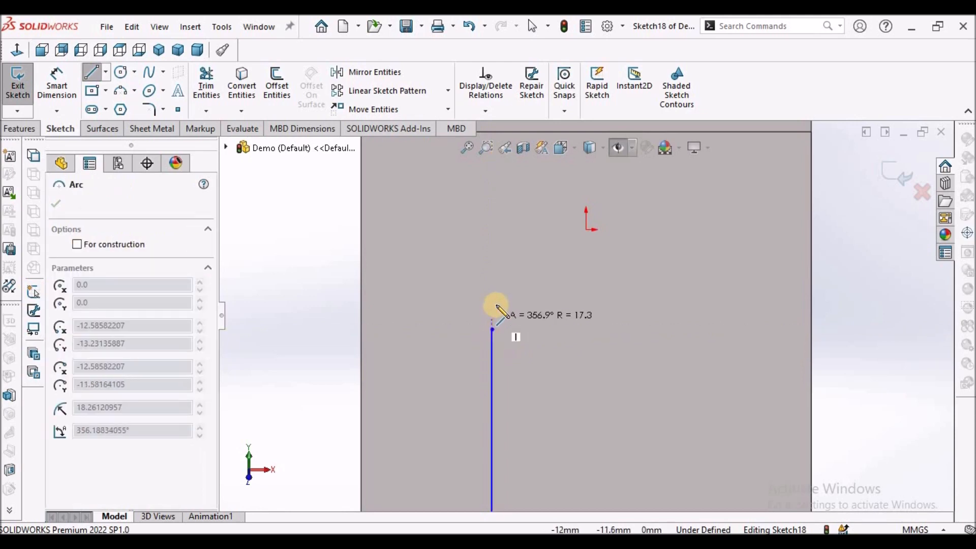
{"action": "left_click", "coordinate": [624, 338]}
{"action": "scroll", "coordinate": [598, 376], "scroll_direction": "up", "scroll_amount": 5}
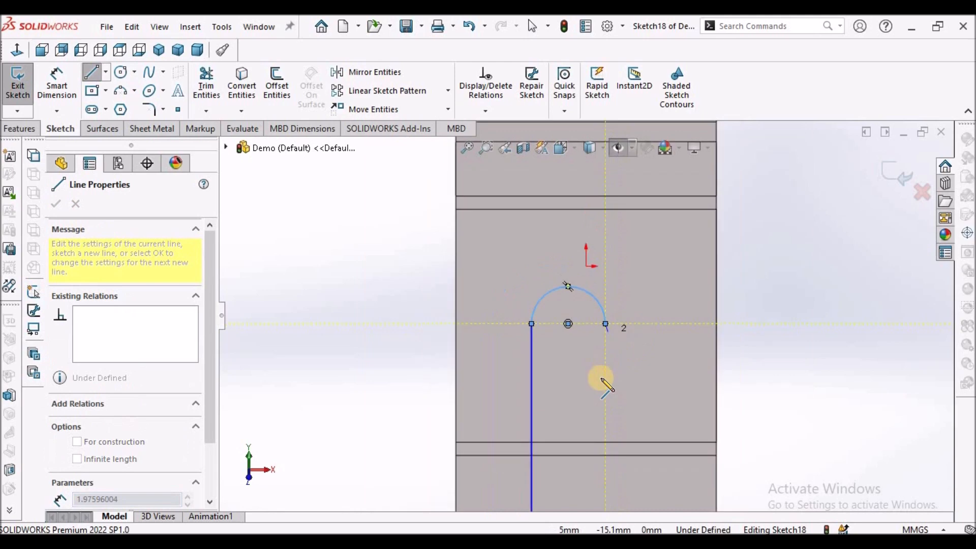
{"action": "scroll", "coordinate": [605, 401], "scroll_direction": "up", "scroll_amount": 2}
{"action": "scroll", "coordinate": [599, 404], "scroll_direction": "down", "scroll_amount": 2}
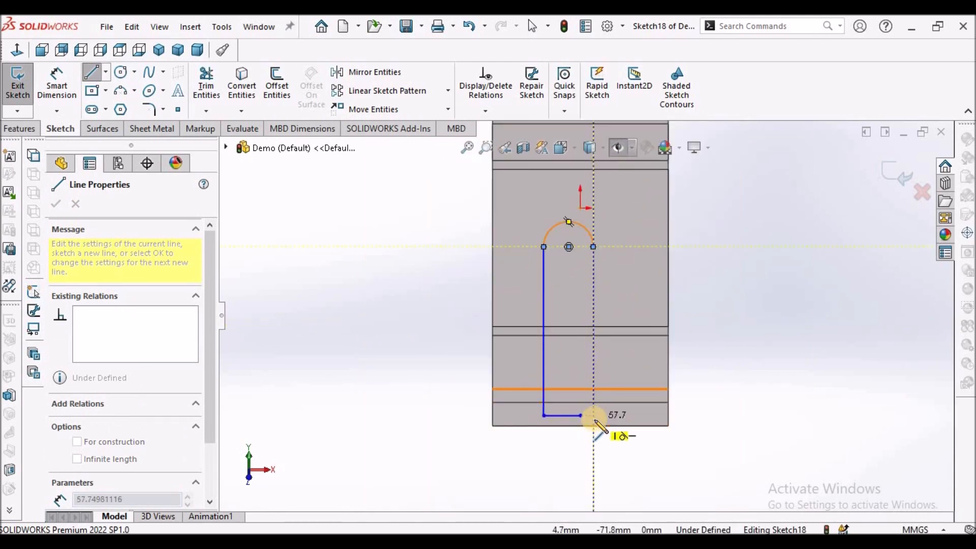
{"action": "scroll", "coordinate": [592, 415], "scroll_direction": "down", "scroll_amount": 3}
{"action": "left_click", "coordinate": [588, 391]}
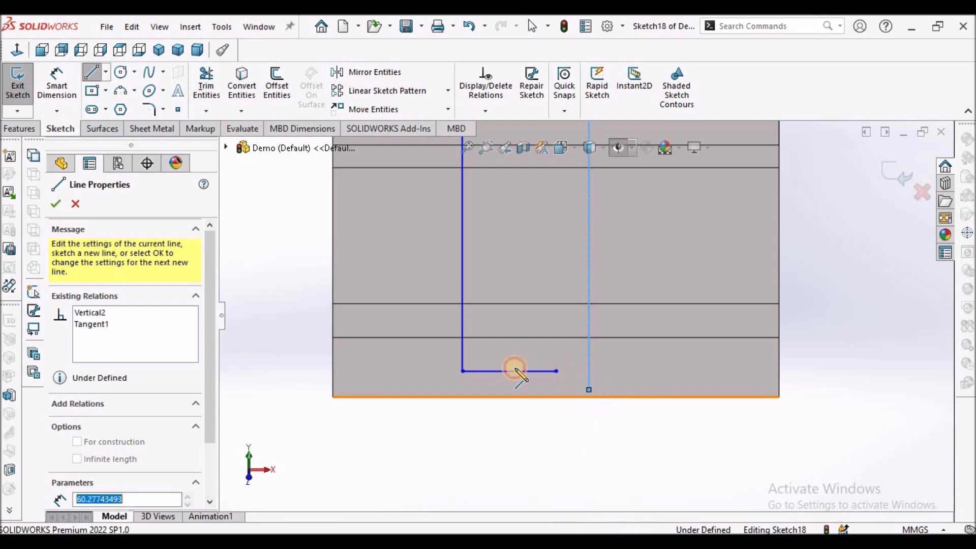
Step: Trim the profile's short lower horizontal line and the free vertical line to a closed corner
{"action": "right_click", "coordinate": [494, 440]}
{"action": "left_click", "coordinate": [526, 392]}
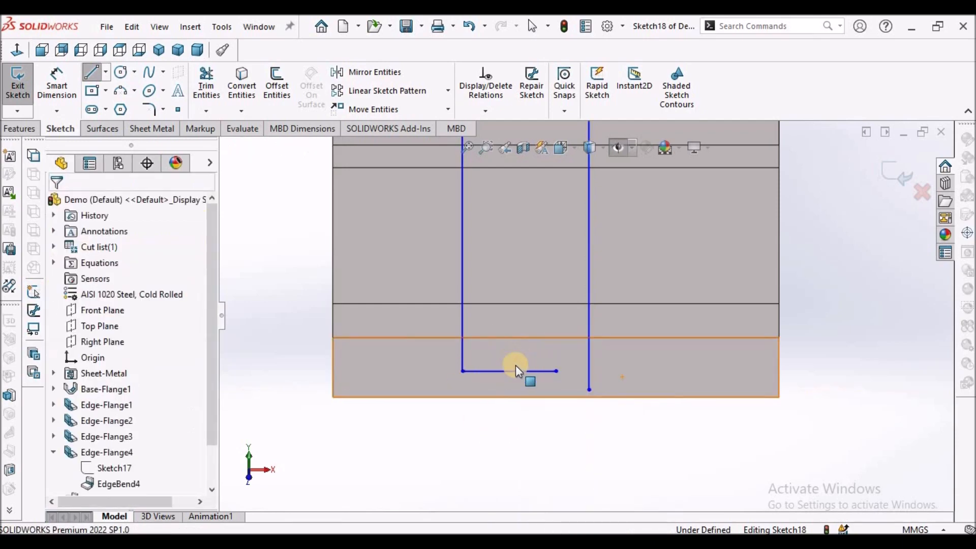
{"action": "scroll", "coordinate": [635, 354], "scroll_direction": "up", "scroll_amount": 2}
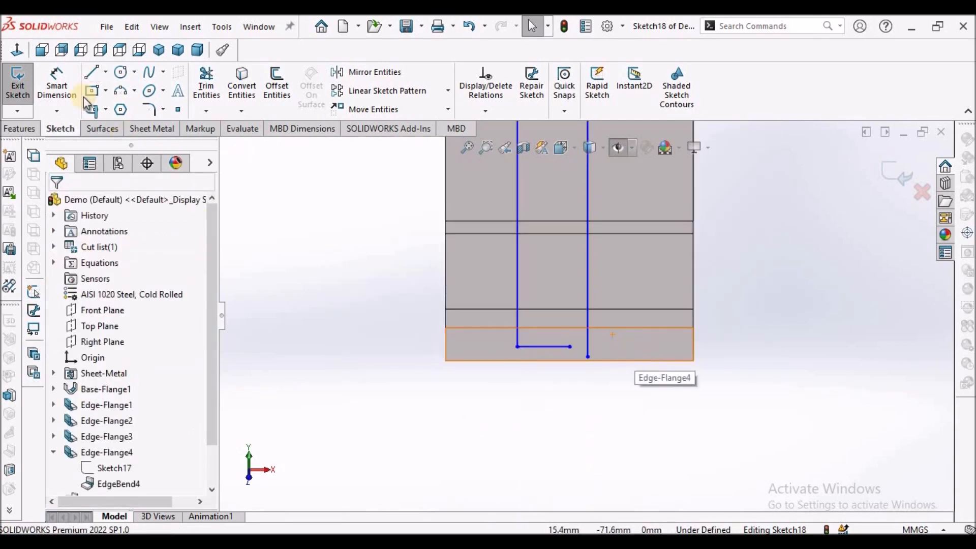
{"action": "left_click", "coordinate": [206, 83]}
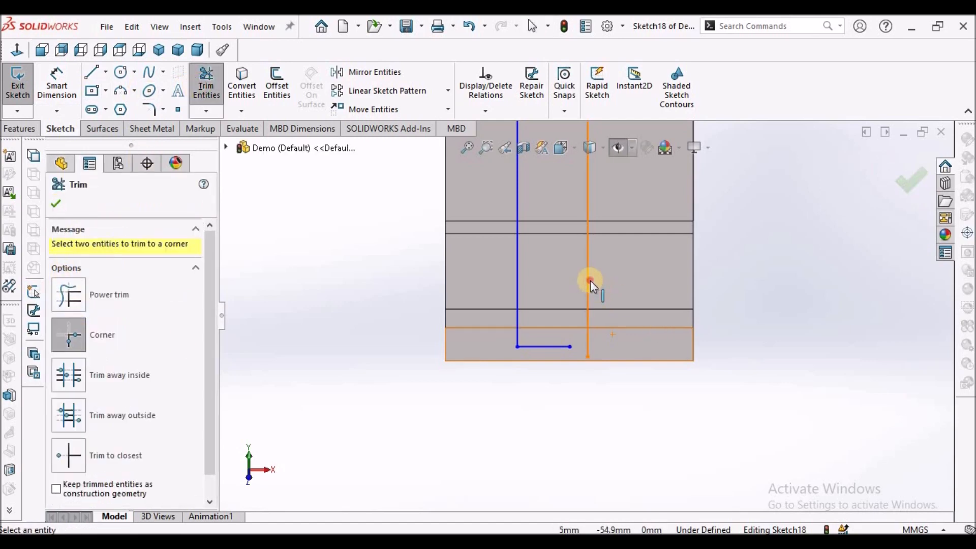
{"action": "left_click", "coordinate": [557, 349]}
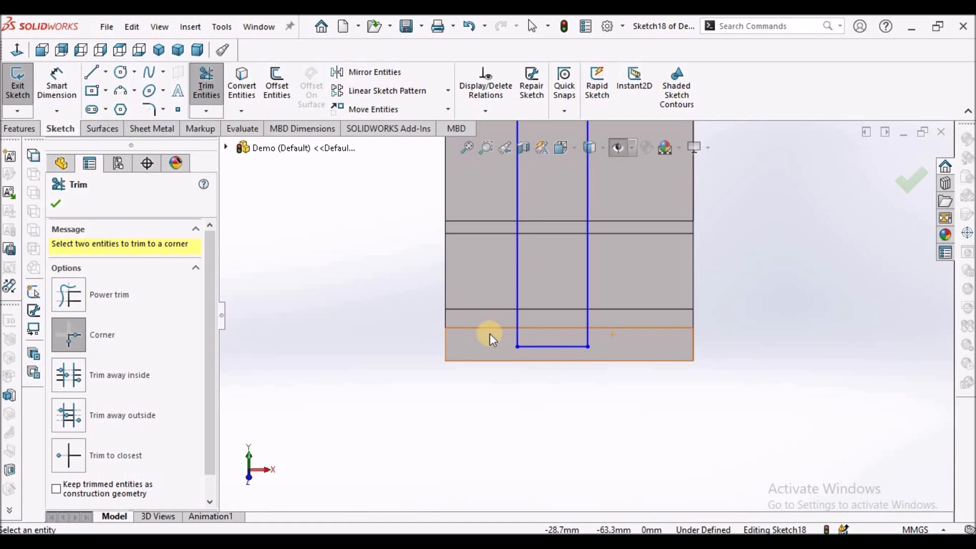
{"action": "left_click", "coordinate": [60, 202]}
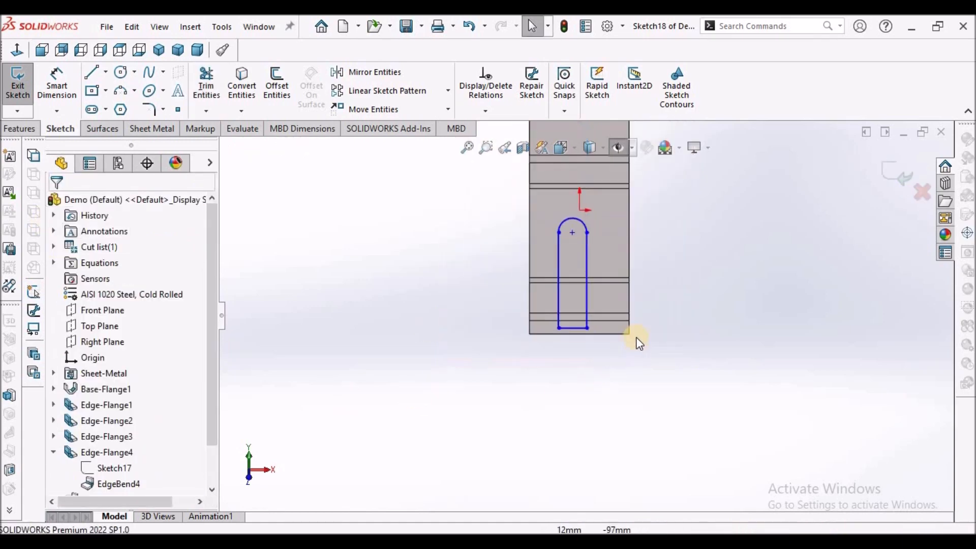
Step: Make the slot profile's bottom line collinear with the sheet's lower edge
{"action": "left_click", "coordinate": [595, 336], "text": "ctrl"}
{"action": "left_click", "coordinate": [578, 328], "text": "ctrl"}
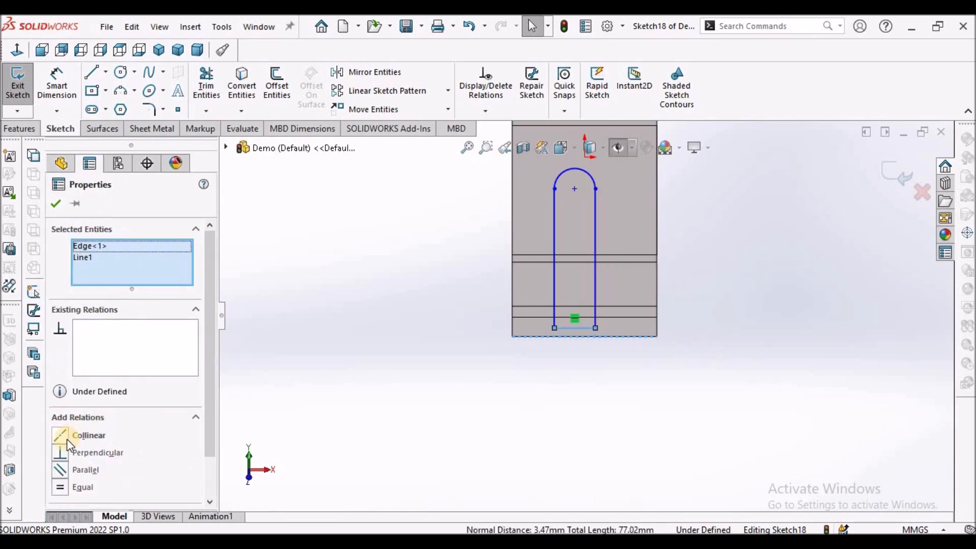
{"action": "left_click", "coordinate": [55, 205]}
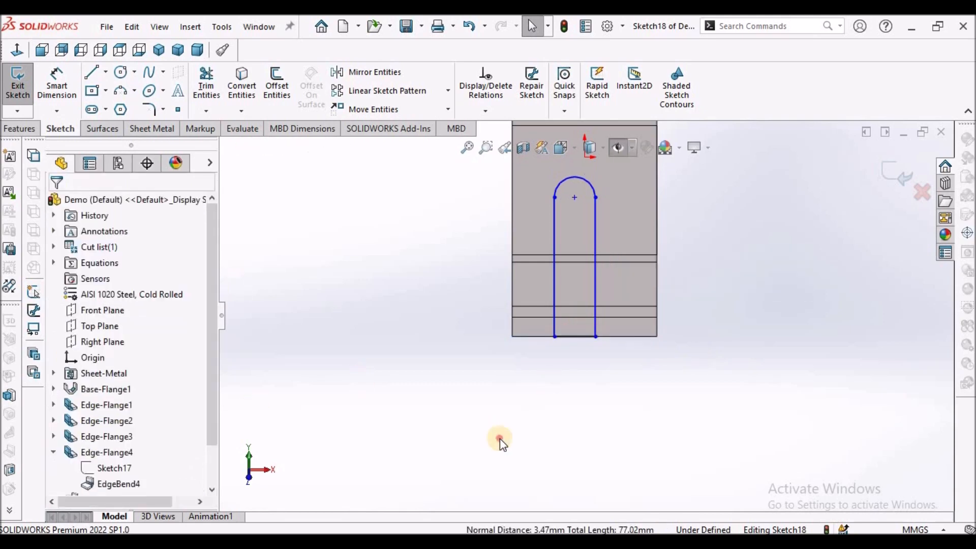
Step: Add a vertical relation between the midpoint of the slot's bottom line and the origin to centre the profile
{"action": "left_click", "coordinate": [569, 335]}
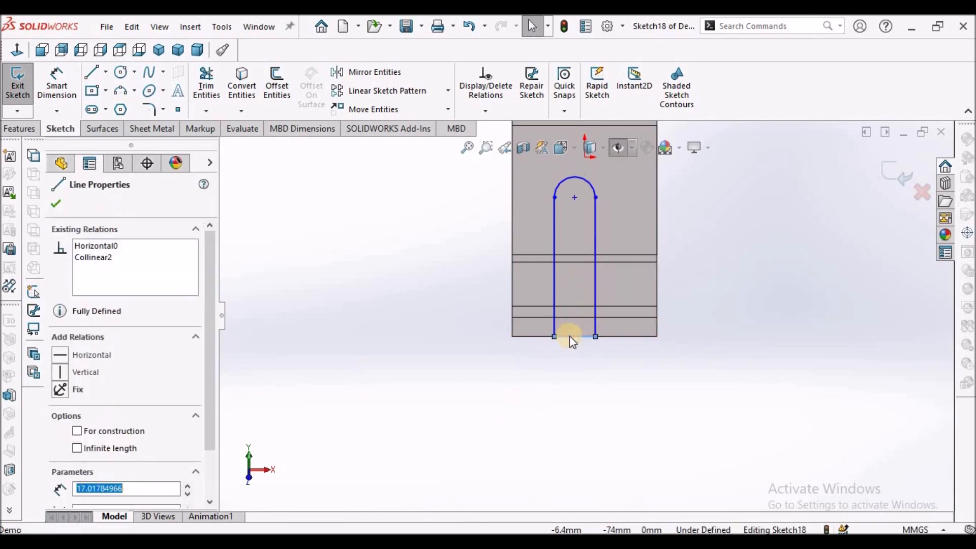
{"action": "right_click", "coordinate": [569, 336]}
{"action": "left_click", "coordinate": [627, 305]}
{"action": "scroll", "coordinate": [695, 310], "scroll_direction": "up", "scroll_amount": 4}
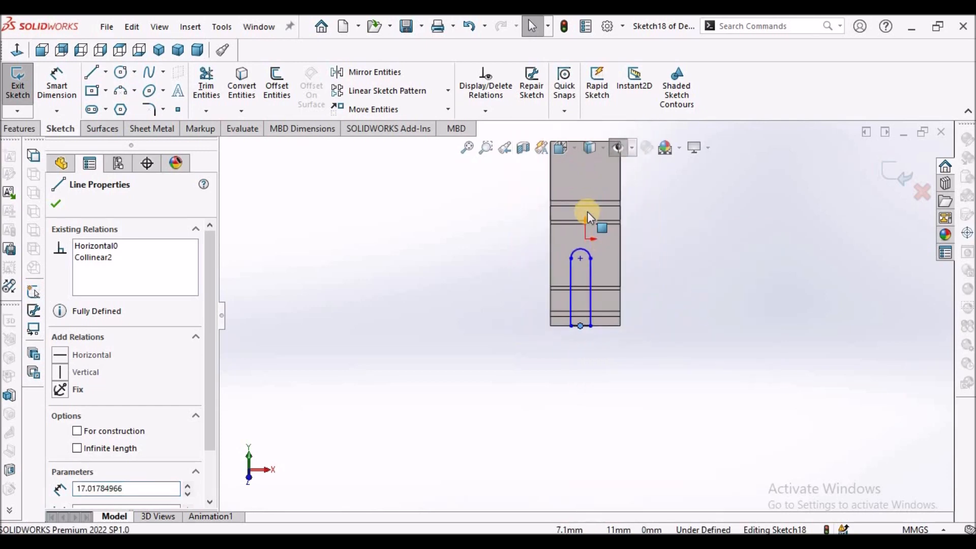
{"action": "scroll", "coordinate": [587, 272], "scroll_direction": "down", "scroll_amount": 5}
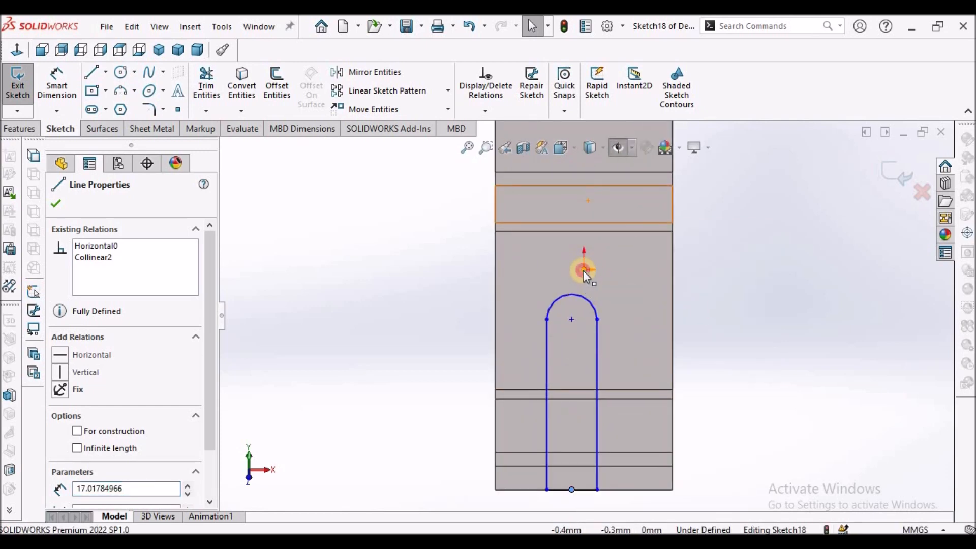
{"action": "left_click", "coordinate": [583, 270], "text": "ctrl"}
{"action": "left_click", "coordinate": [60, 451]}
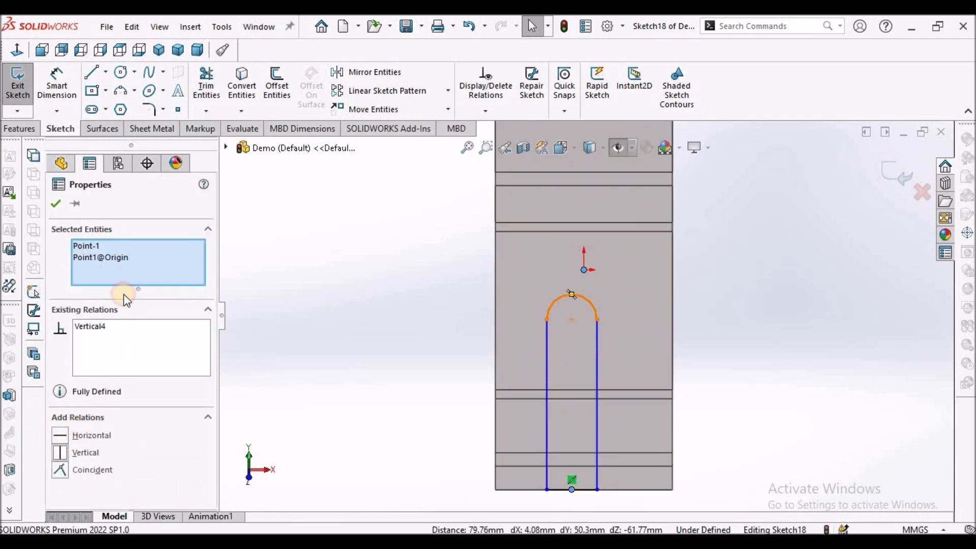
{"action": "left_click", "coordinate": [56, 204]}
Step: Dimension the slot's arc centre at 70 mm from the sheet's lower edge
{"action": "scroll", "coordinate": [370, 268], "scroll_direction": "up", "scroll_amount": 3}
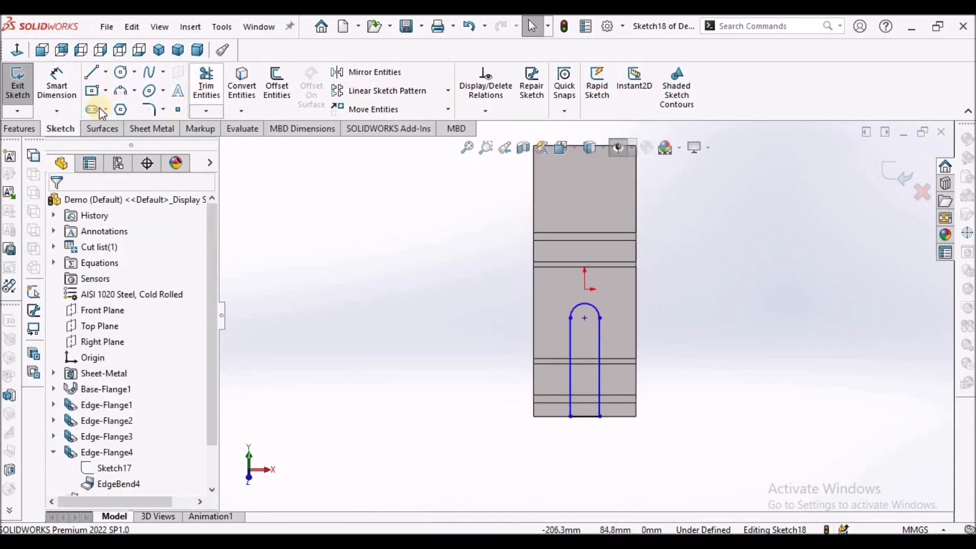
{"action": "left_click", "coordinate": [51, 84]}
{"action": "scroll", "coordinate": [666, 424], "scroll_direction": "down", "scroll_amount": 2}
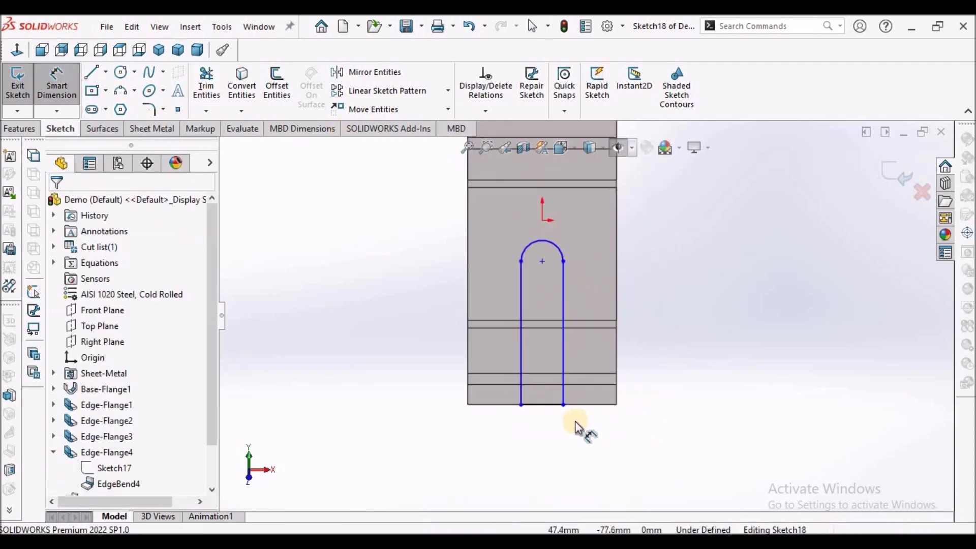
{"action": "left_click", "coordinate": [586, 403]}
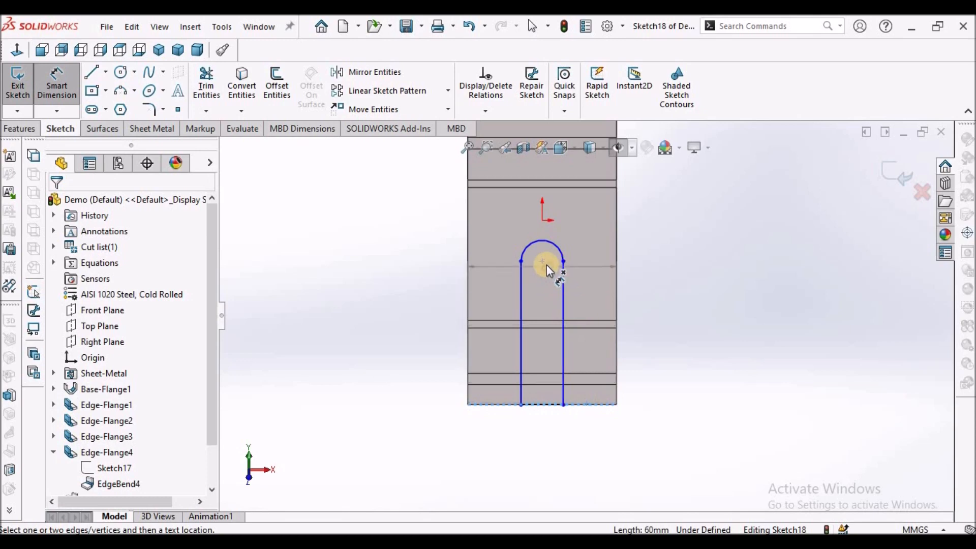
{"action": "left_click", "coordinate": [545, 261]}
{"action": "left_click", "coordinate": [680, 322]}
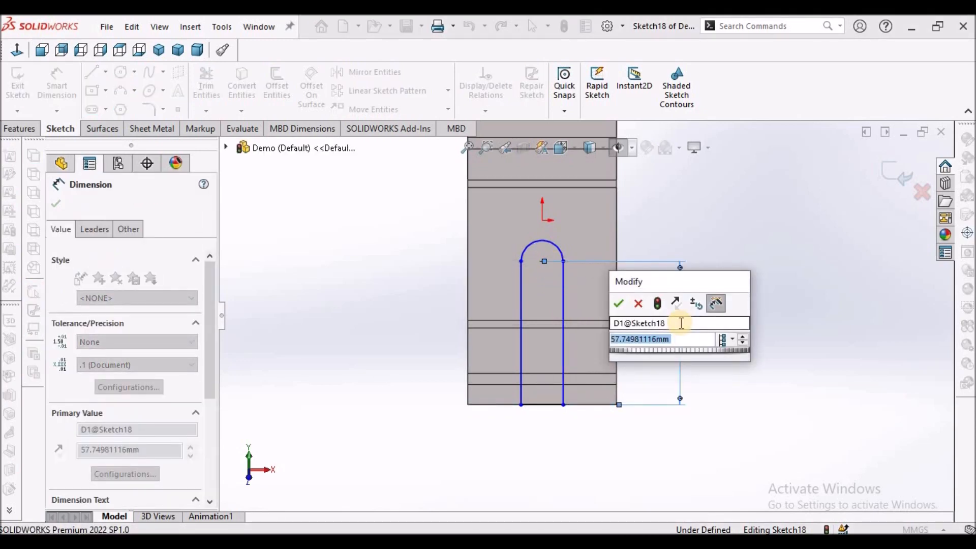
{"action": "type", "text": "70"}
{"action": "key", "text": "Return"}
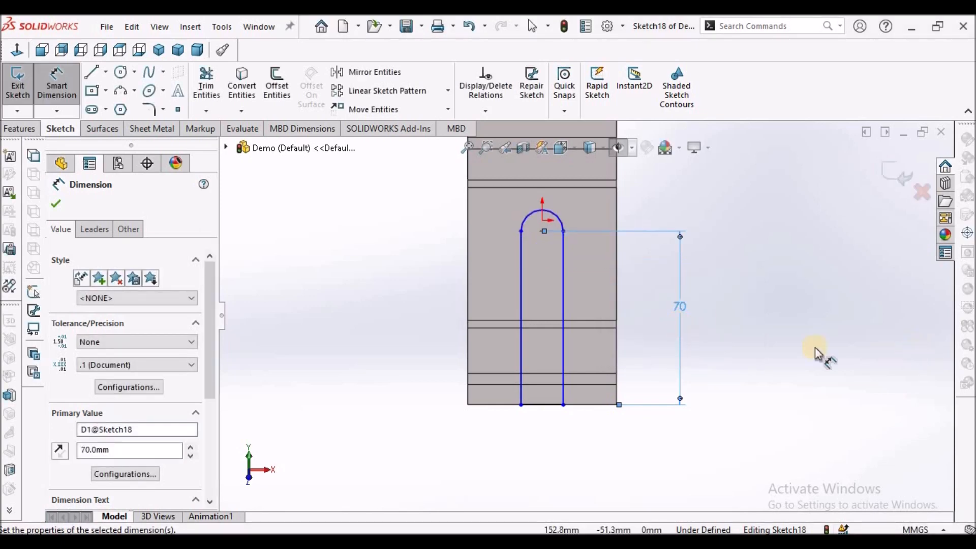
{"action": "left_click", "coordinate": [814, 346]}
Step: Dimension the slot's arc with a radius of 8 mm
{"action": "scroll", "coordinate": [538, 248], "scroll_direction": "up", "scroll_amount": 2}
{"action": "scroll", "coordinate": [539, 248], "scroll_direction": "down", "scroll_amount": 2}
{"action": "left_click", "coordinate": [582, 257]}
{"action": "left_click", "coordinate": [707, 207]}
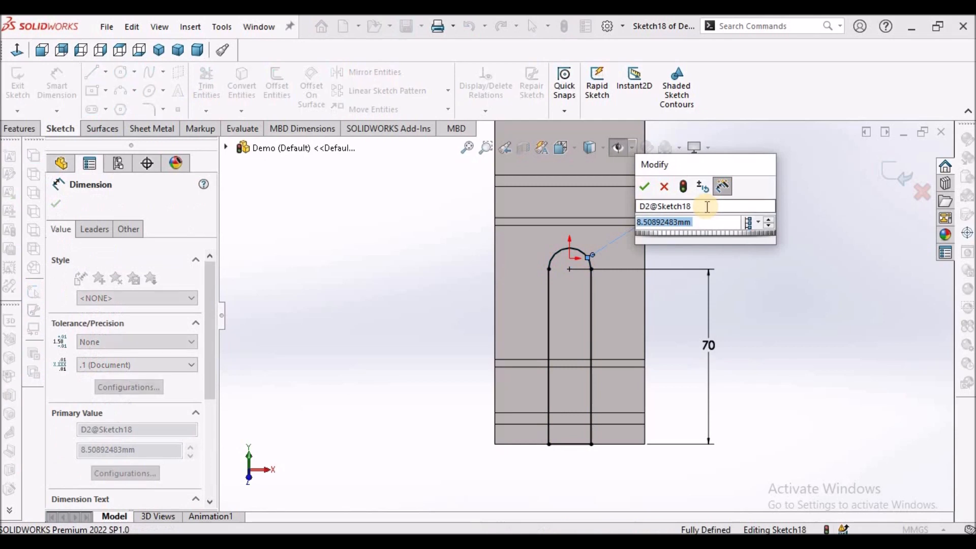
{"action": "type", "text": "8"}
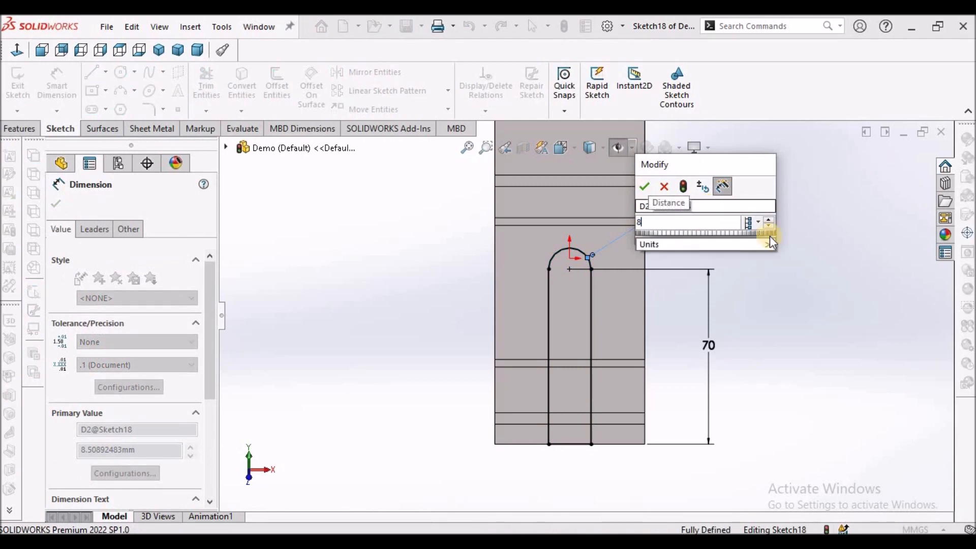
{"action": "left_click", "coordinate": [643, 186]}
{"action": "left_click", "coordinate": [727, 270]}
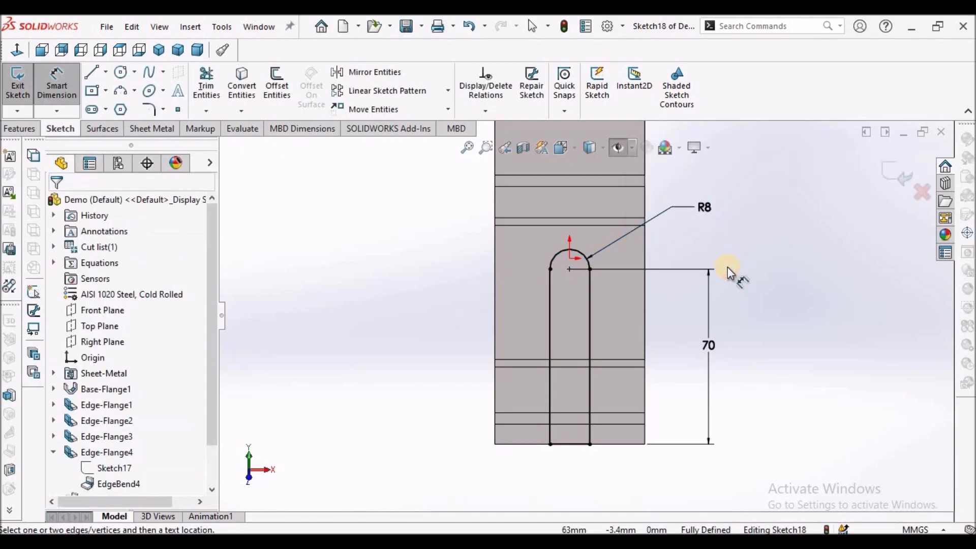
{"action": "right_click", "coordinate": [727, 269]}
{"action": "left_click", "coordinate": [742, 318]}
{"action": "key", "text": "f"}
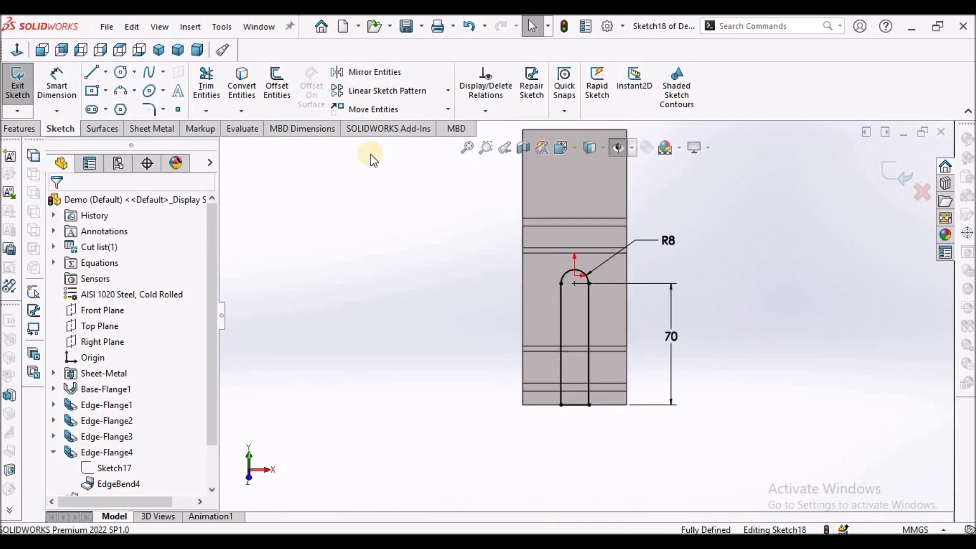
Step: Cut the slot profile through the flattened sheet with a blind extruded cut linked to thickness, using Normal cut
{"action": "left_click", "coordinate": [137, 129]}
{"action": "left_click", "coordinate": [517, 72]}
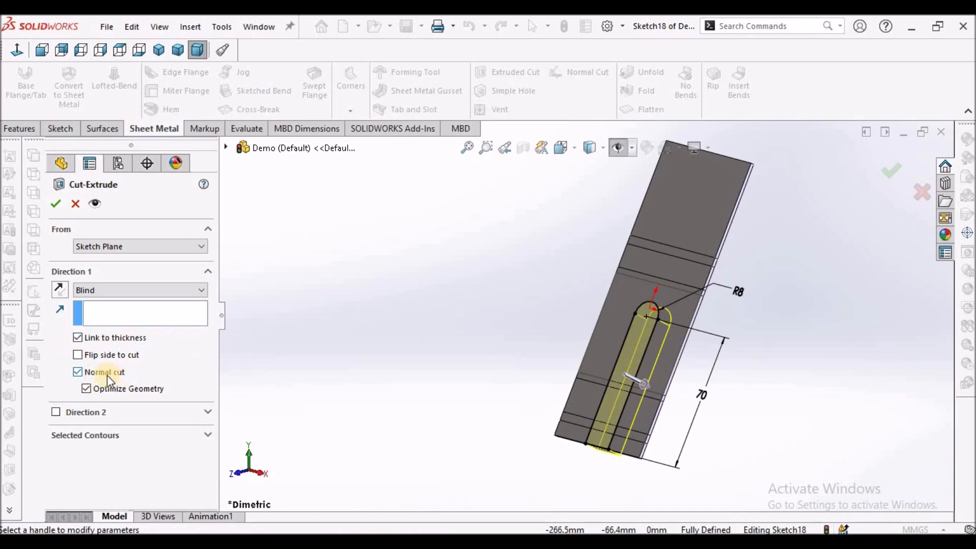
{"action": "left_click", "coordinate": [56, 203]}
Step: Place a 10 mm simple hole on the base flange's face, with its depth linked to the sheet thickness
{"action": "scroll", "coordinate": [478, 249], "scroll_direction": "up", "scroll_amount": 5}
{"action": "middle_click_drag", "start_coordinate": [671, 336], "coordinate": [699, 359]}
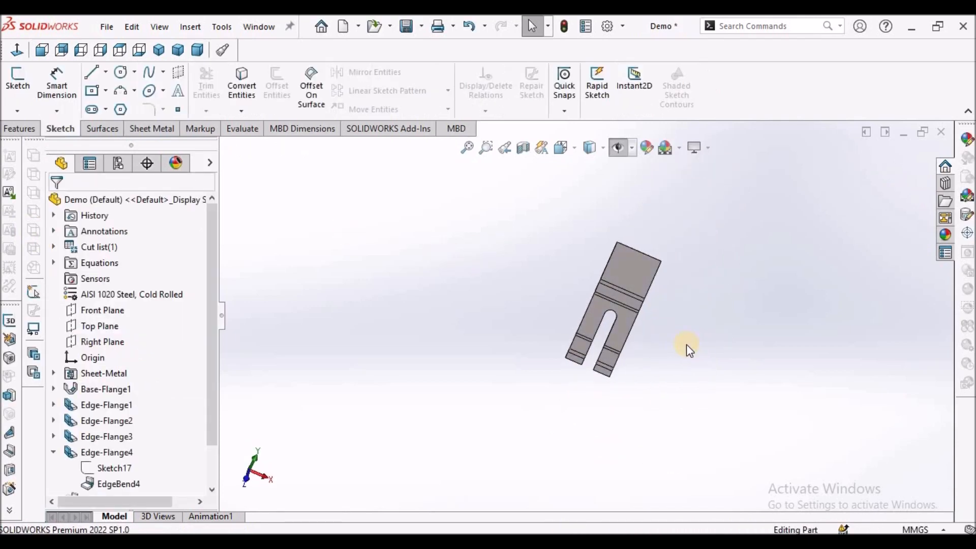
{"action": "left_click", "coordinate": [641, 275]}
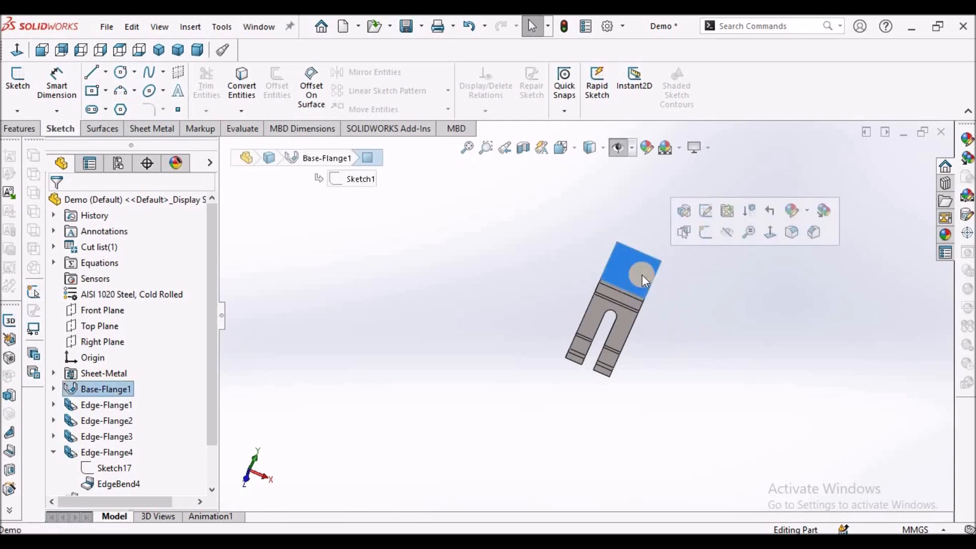
{"action": "left_click", "coordinate": [144, 129]}
{"action": "left_click", "coordinate": [495, 90]}
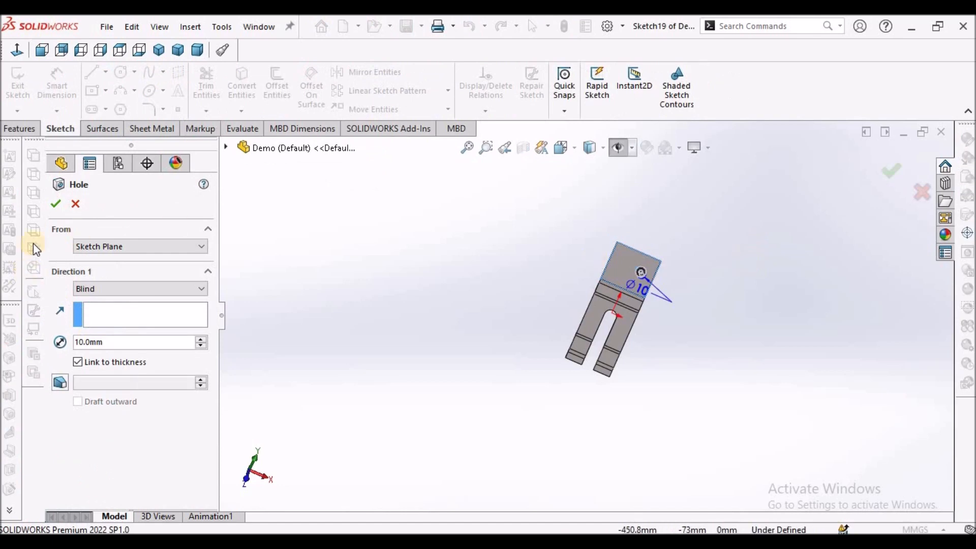
{"action": "left_click", "coordinate": [56, 204]}
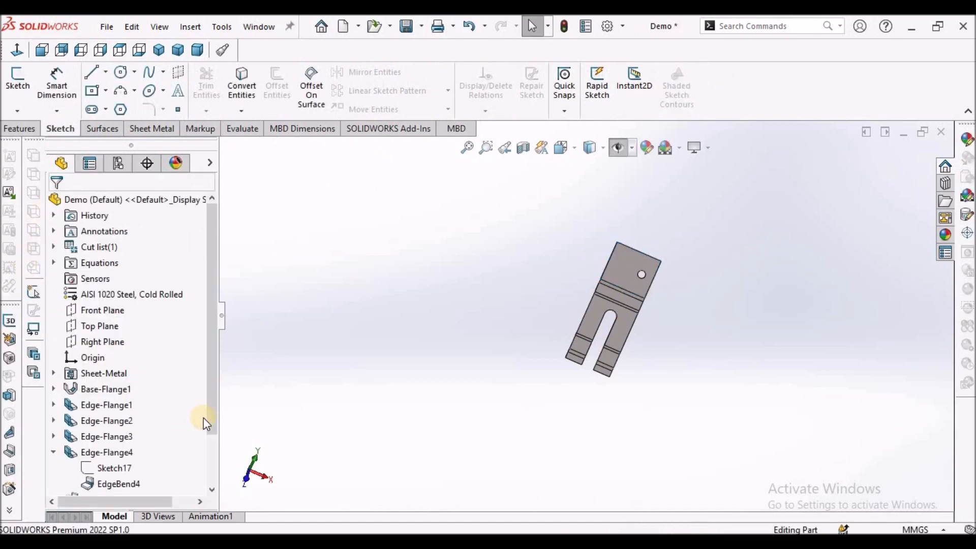
Step: Edit the simple hole's sketch and set the circle's diameter to 4 mm
{"action": "scroll", "coordinate": [211, 467], "scroll_direction": "down", "scroll_amount": 2}
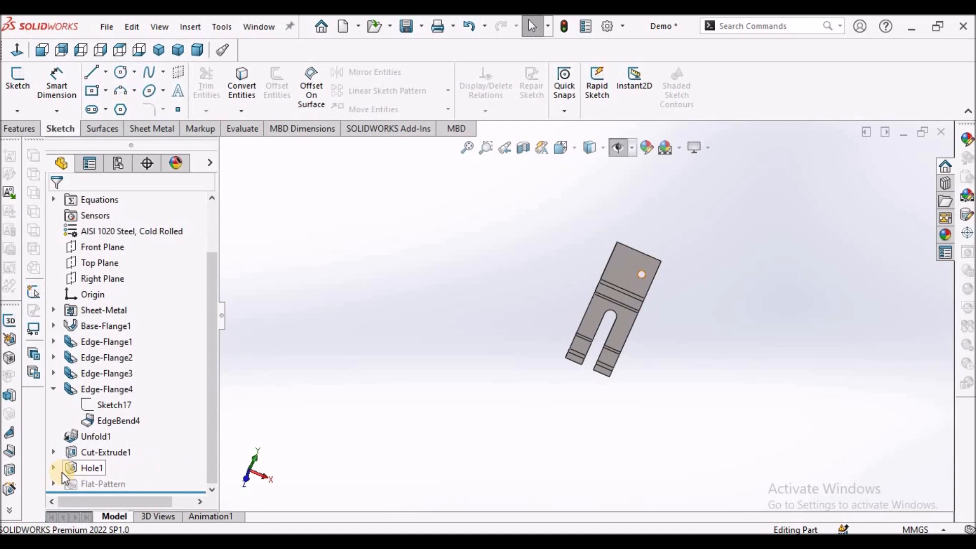
{"action": "left_click", "coordinate": [54, 468]}
{"action": "right_click", "coordinate": [118, 483]}
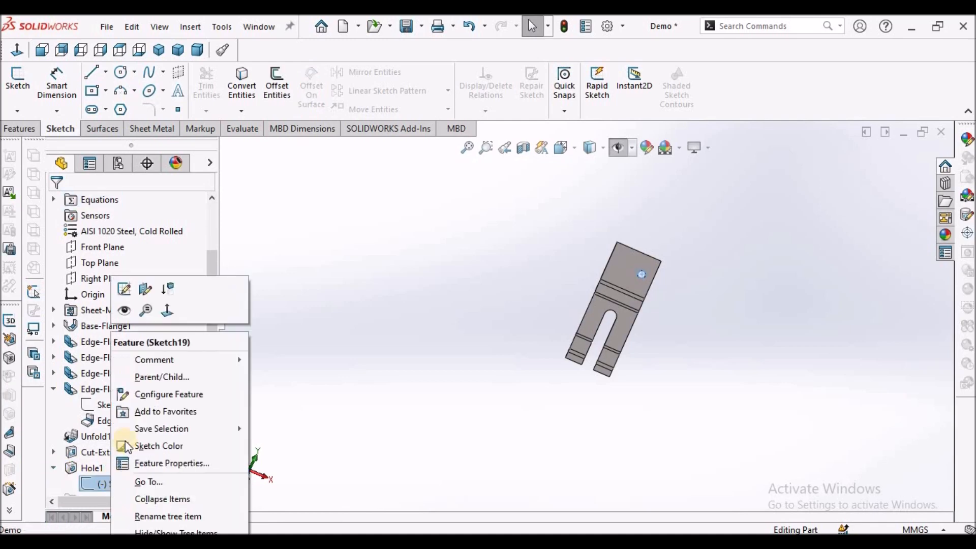
{"action": "left_click", "coordinate": [127, 288]}
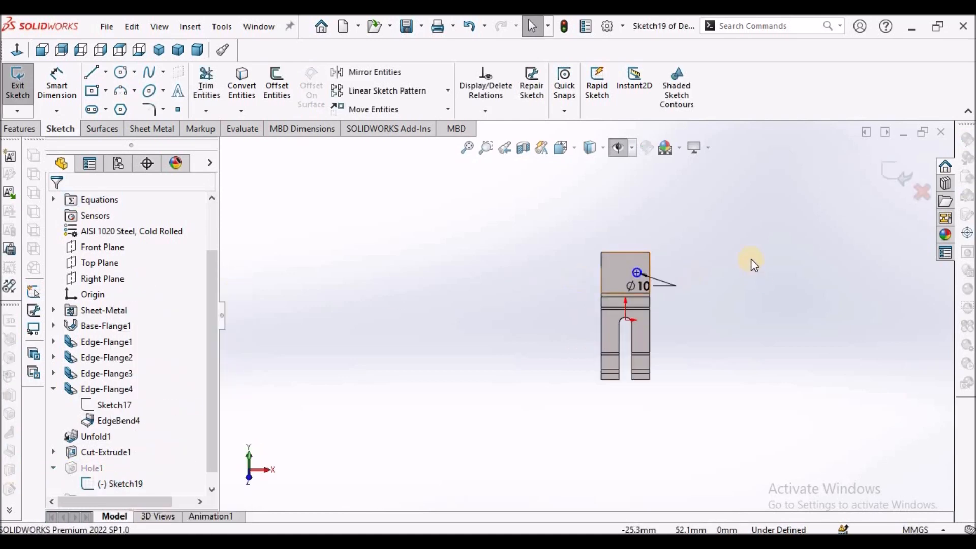
{"action": "scroll", "coordinate": [625, 280], "scroll_direction": "down", "scroll_amount": 8}
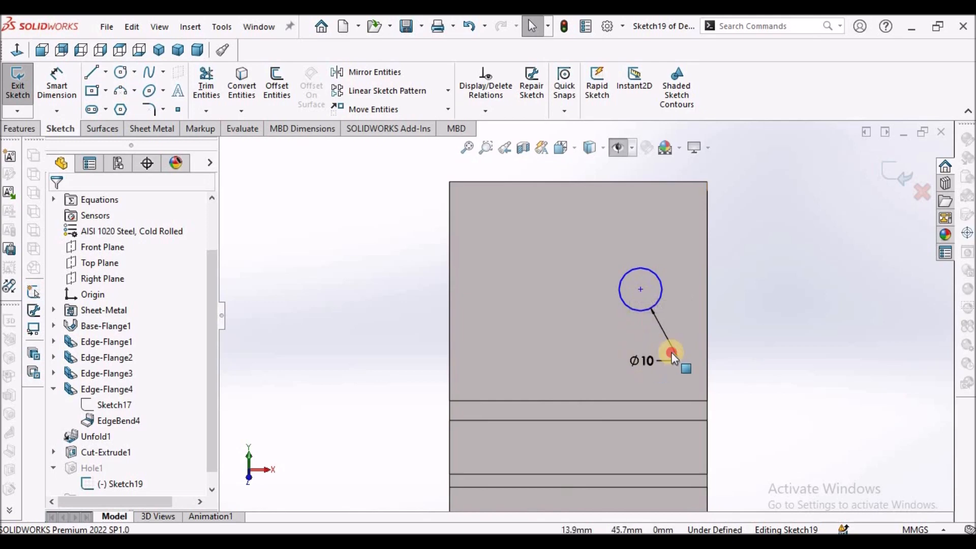
{"action": "left_click", "coordinate": [771, 218]}
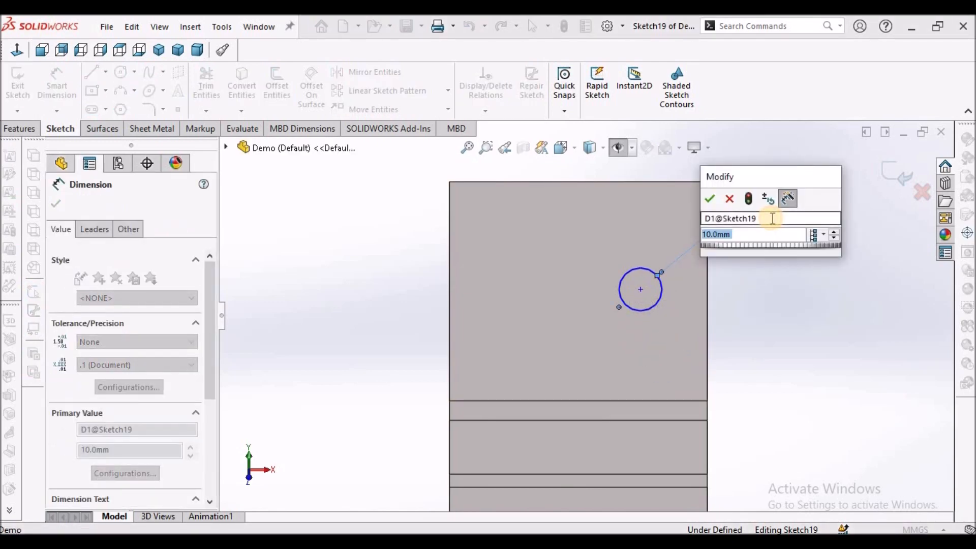
{"action": "type", "text": "4"}
{"action": "key", "text": "Return"}
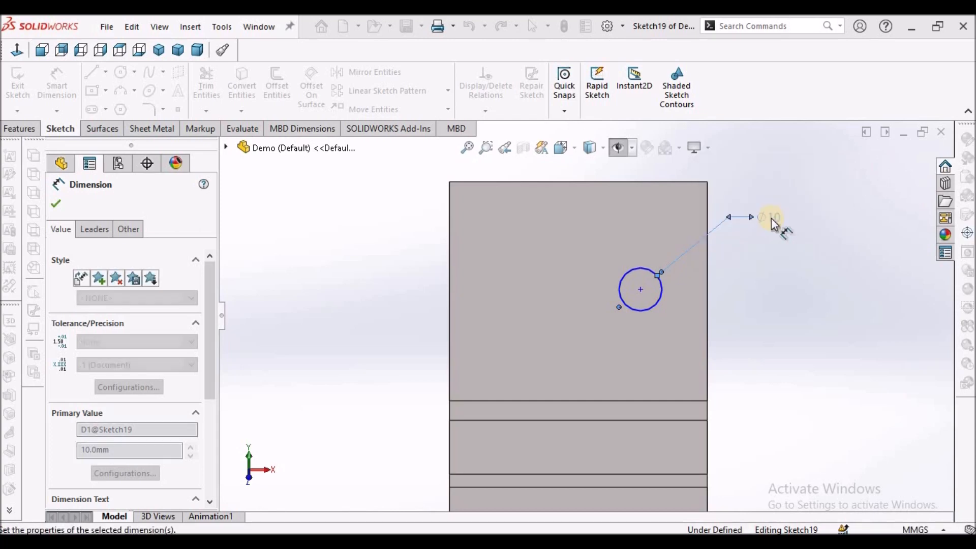
{"action": "left_click", "coordinate": [748, 280]}
{"action": "scroll", "coordinate": [748, 279], "scroll_direction": "up", "scroll_amount": 3}
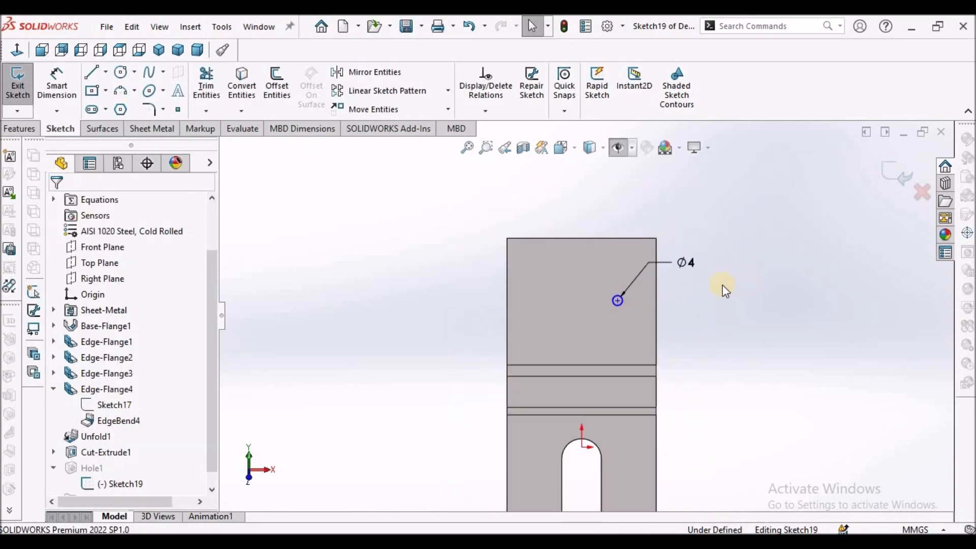
Step: Add a Vertical relation between the 4 mm circle's centre and the origin
{"action": "right_click", "coordinate": [425, 303]}
{"action": "left_click", "coordinate": [488, 316]}
{"action": "scroll", "coordinate": [621, 304], "scroll_direction": "down", "scroll_amount": 3}
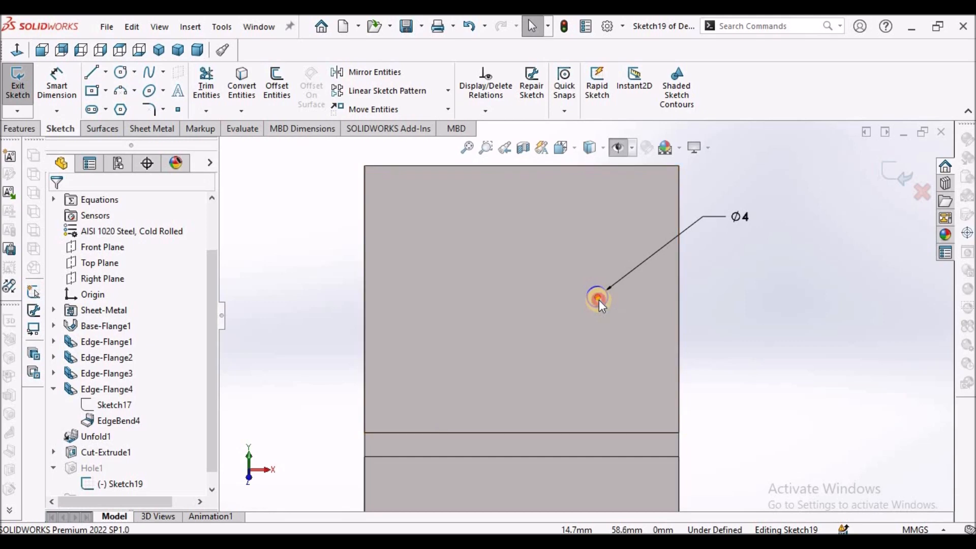
{"action": "left_click", "coordinate": [597, 298]}
{"action": "scroll", "coordinate": [585, 309], "scroll_direction": "up", "scroll_amount": 3}
{"action": "scroll", "coordinate": [560, 431], "scroll_direction": "down", "scroll_amount": 3}
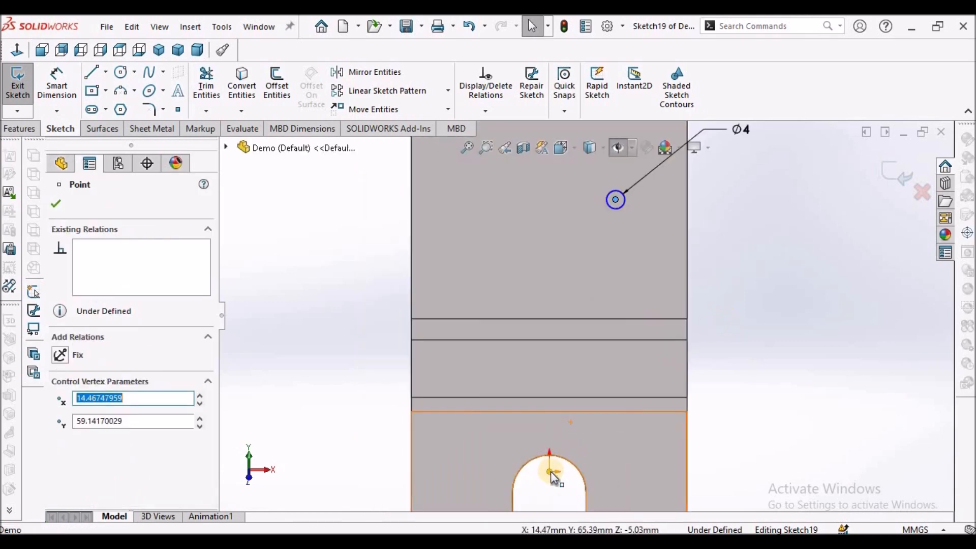
{"action": "left_click", "coordinate": [551, 471], "text": "ctrl"}
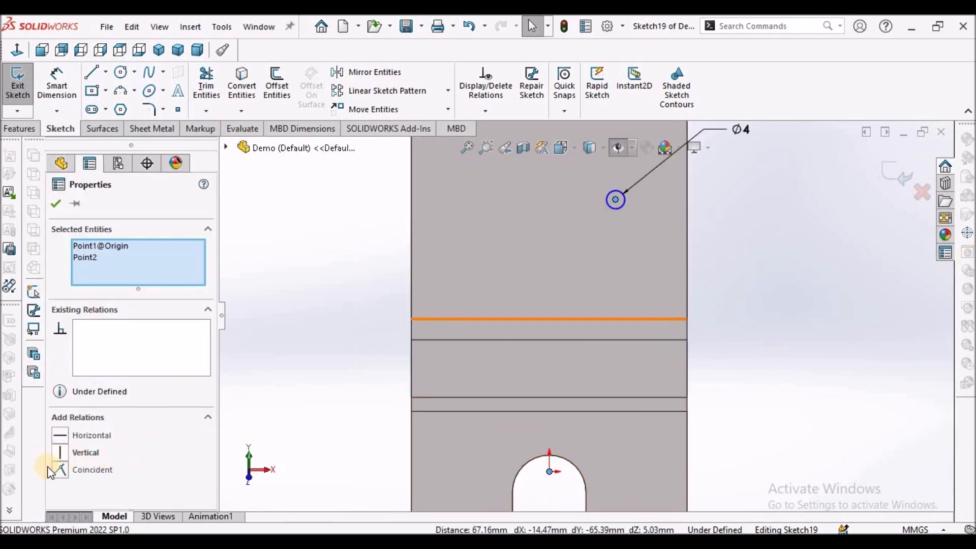
{"action": "left_click", "coordinate": [64, 451]}
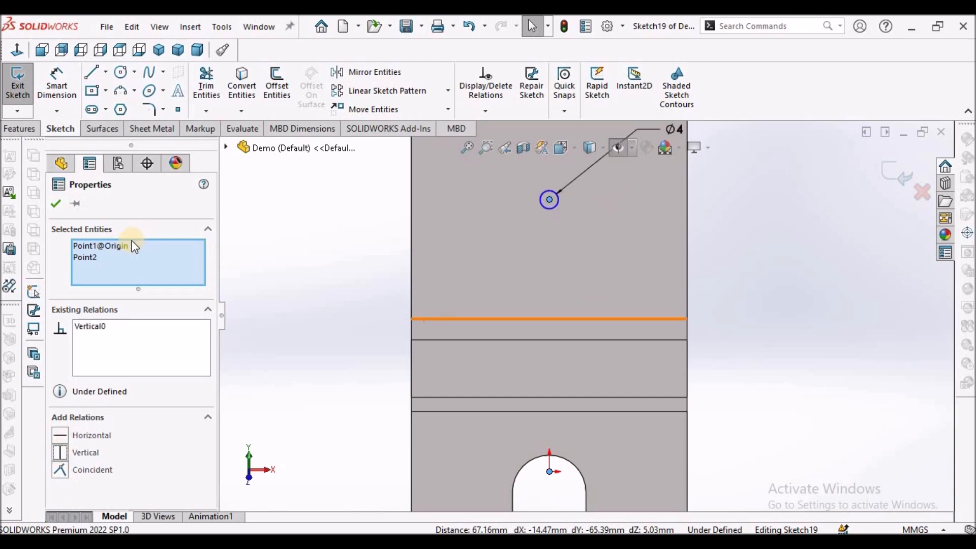
{"action": "left_click", "coordinate": [303, 252]}
Step: Dimension the circle's centre 8 mm below the upper edge of the flattened sheet
{"action": "scroll", "coordinate": [672, 295], "scroll_direction": "up", "scroll_amount": 5}
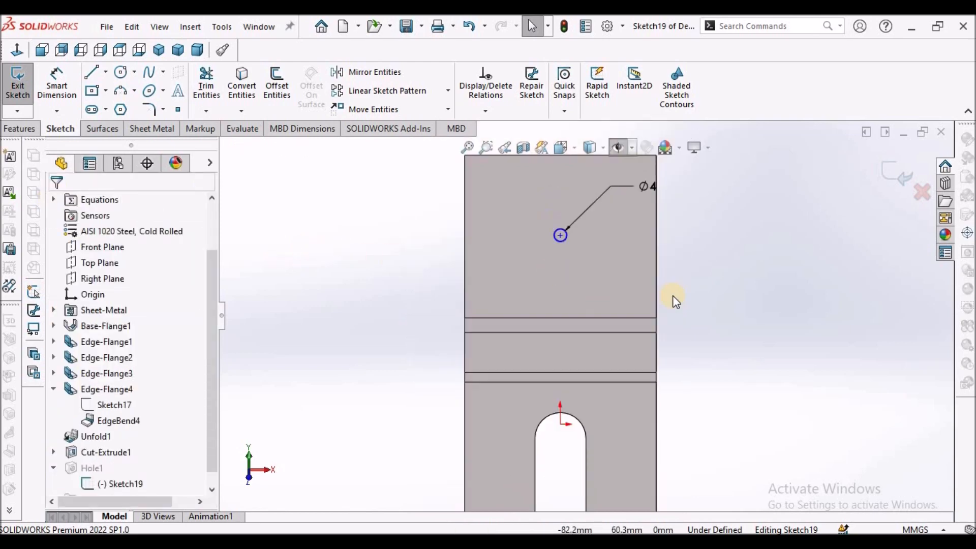
{"action": "left_click", "coordinate": [56, 84]}
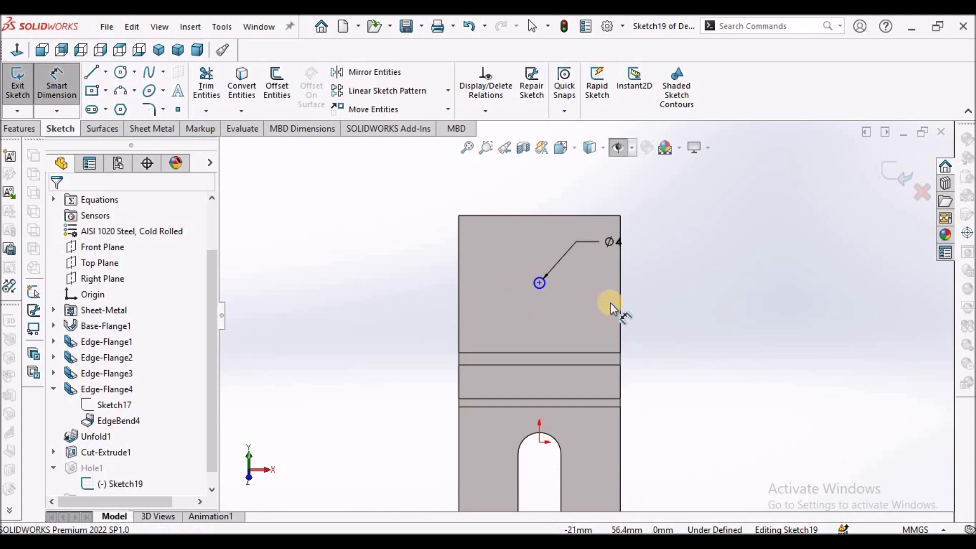
{"action": "scroll", "coordinate": [616, 300], "scroll_direction": "down", "scroll_amount": 3}
{"action": "scroll", "coordinate": [447, 218], "scroll_direction": "up", "scroll_amount": 2}
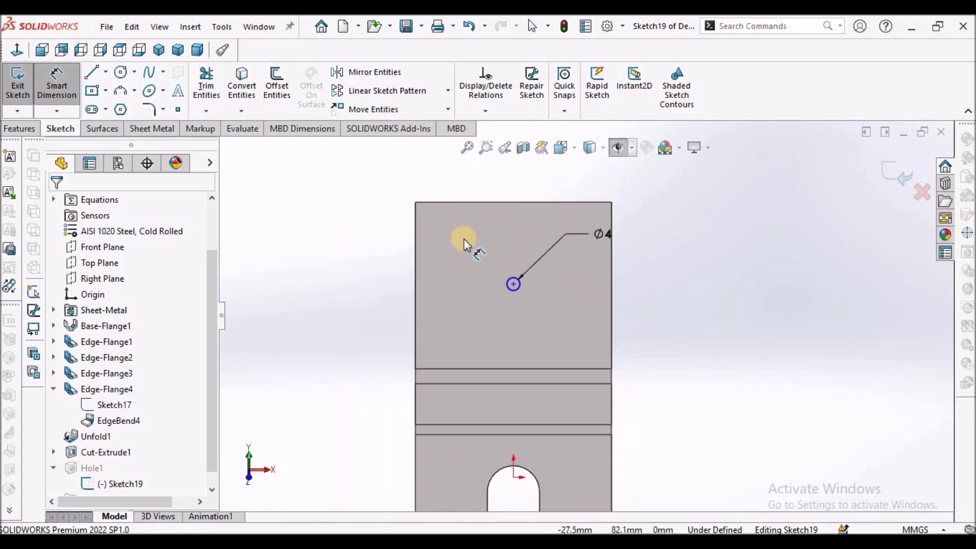
{"action": "left_click", "coordinate": [476, 202]}
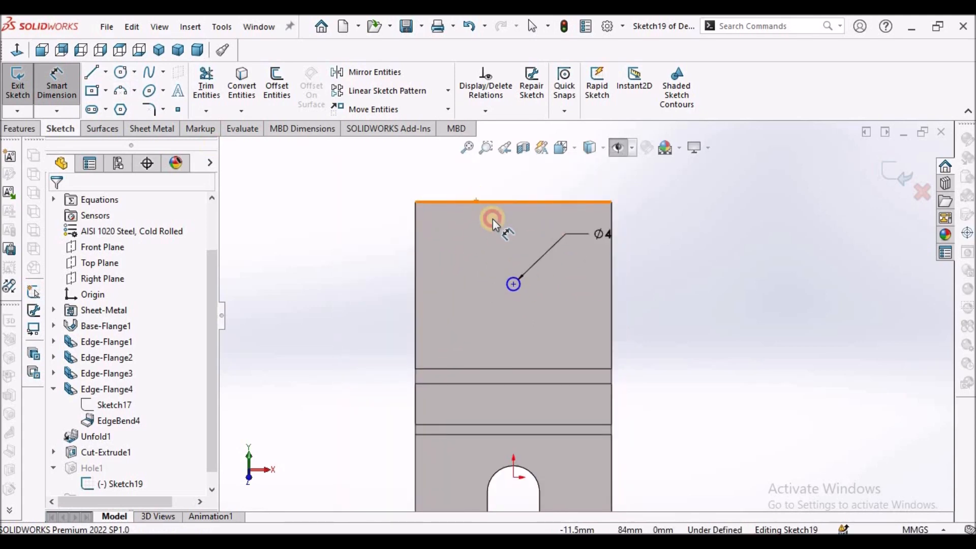
{"action": "left_click", "coordinate": [513, 283]}
{"action": "left_click", "coordinate": [378, 247]}
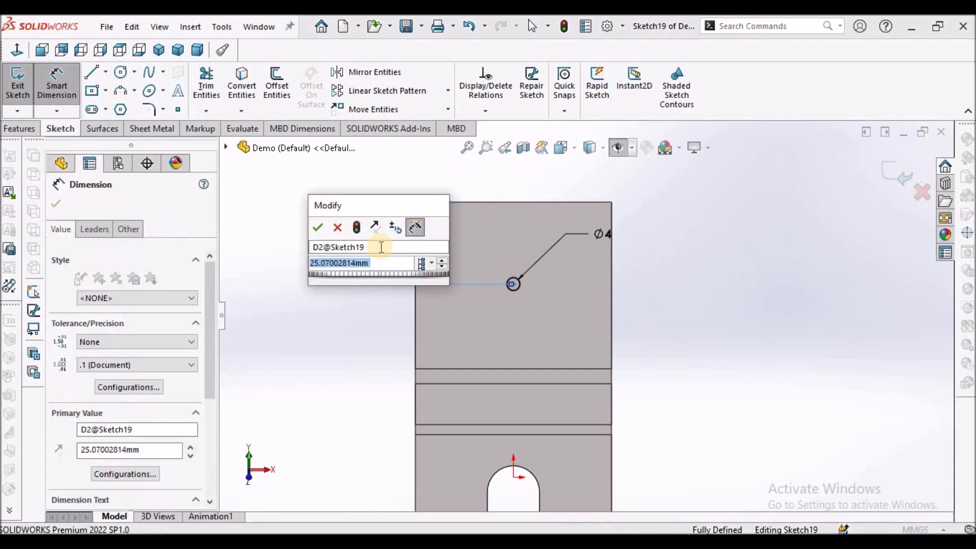
{"action": "type", "text": "8"}
{"action": "key", "text": "Return"}
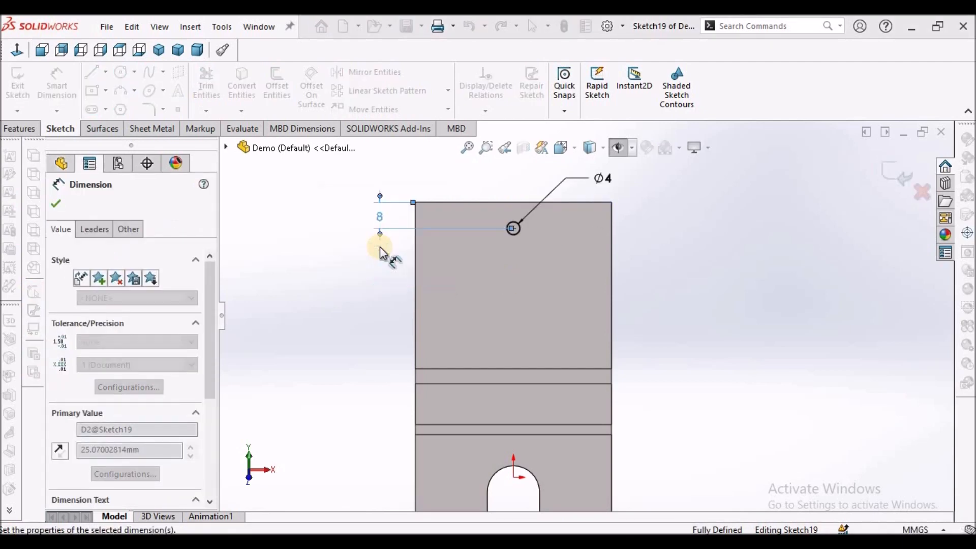
{"action": "left_click", "coordinate": [827, 275]}
{"action": "right_click", "coordinate": [821, 274]}
{"action": "left_click", "coordinate": [830, 317]}
Step: Sketch a second circle with a radius of about 4.4 mm directly below the 4 mm circle
{"action": "left_click", "coordinate": [121, 74]}
{"action": "left_click", "coordinate": [513, 270]}
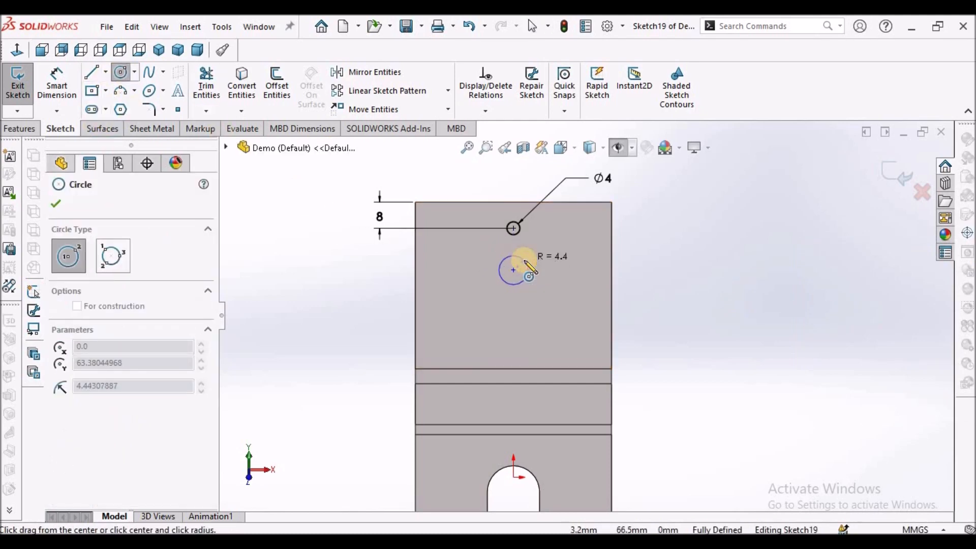
{"action": "left_click", "coordinate": [526, 263]}
{"action": "right_click", "coordinate": [694, 250]}
{"action": "left_click", "coordinate": [704, 256]}
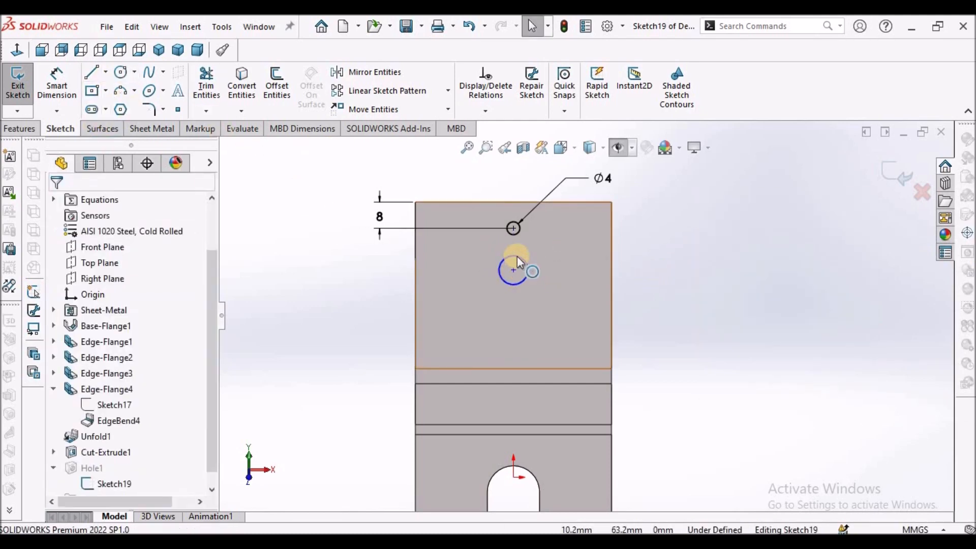
Step: Make the second circle equal in size to the 4 mm circle with an Equal relation
{"action": "left_click", "coordinate": [516, 255]}
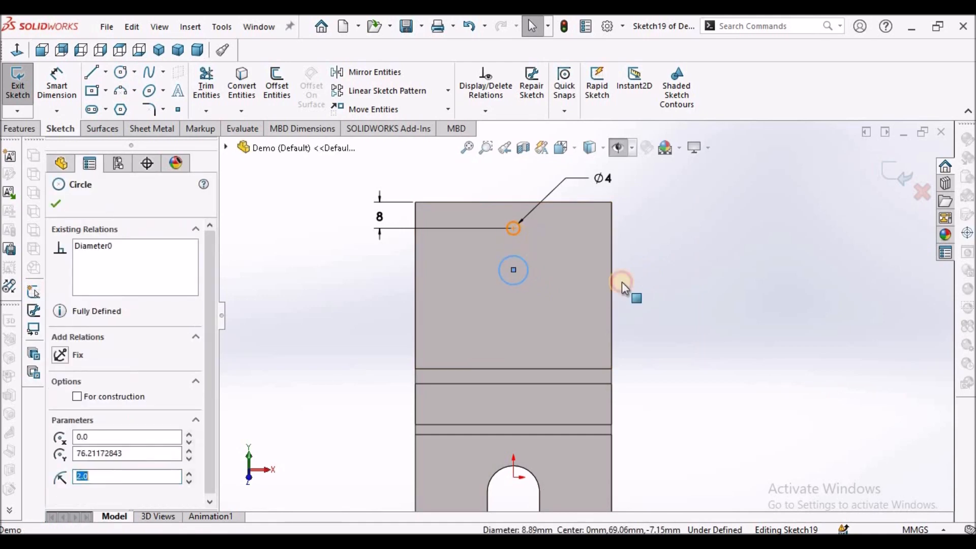
{"action": "left_click", "coordinate": [528, 272], "text": "ctrl"}
{"action": "left_click", "coordinate": [64, 488]}
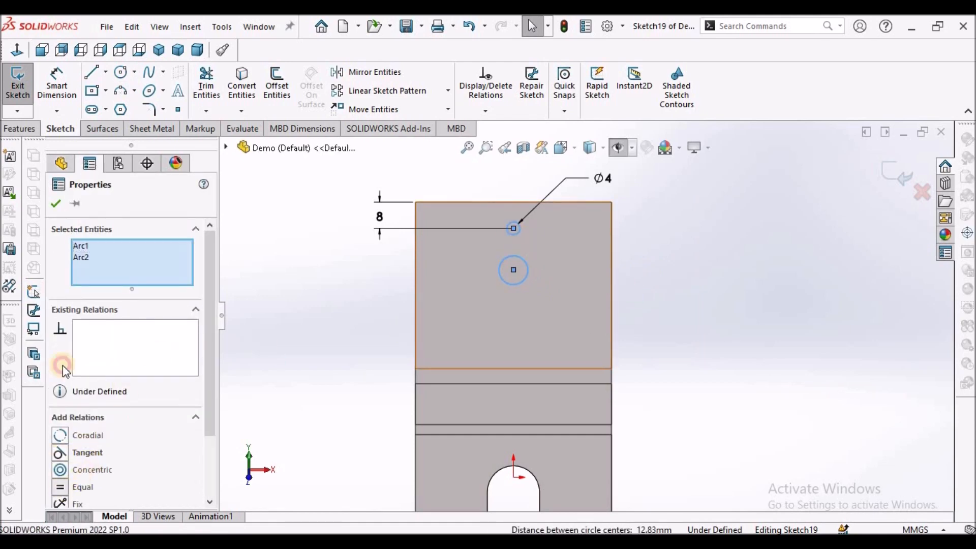
{"action": "left_click", "coordinate": [56, 202]}
Step: Dimension the distance between the two circles' centres as 10 mm
{"action": "left_click", "coordinate": [57, 81]}
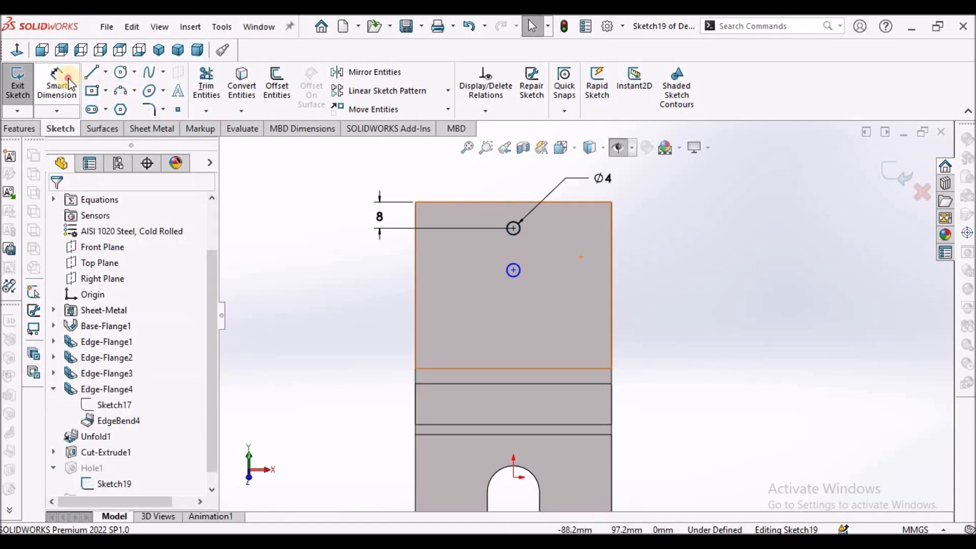
{"action": "left_click", "coordinate": [514, 229]}
{"action": "left_click", "coordinate": [513, 271]}
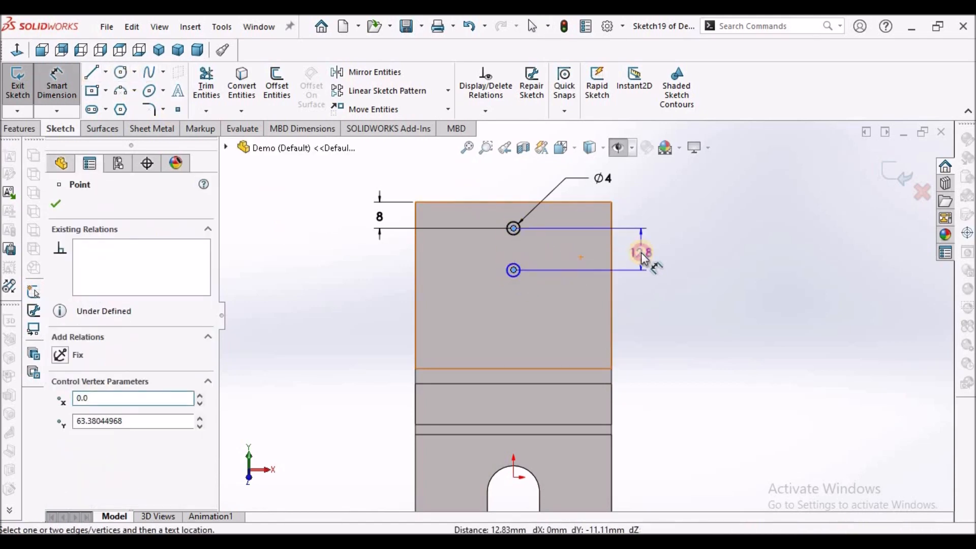
{"action": "left_click", "coordinate": [641, 253]}
{"action": "type", "text": "10"}
{"action": "key", "text": "Return"}
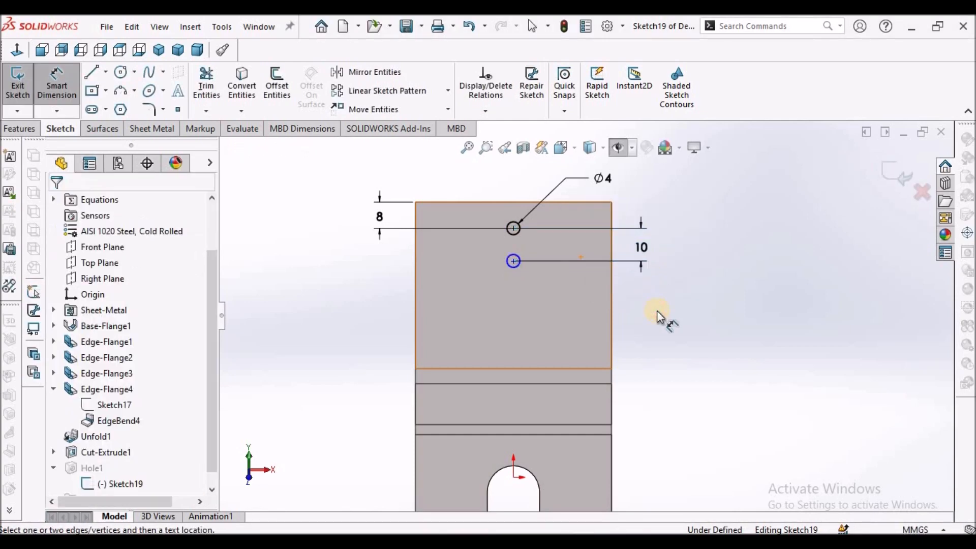
{"action": "right_click", "coordinate": [656, 310]}
{"action": "left_click", "coordinate": [757, 356]}
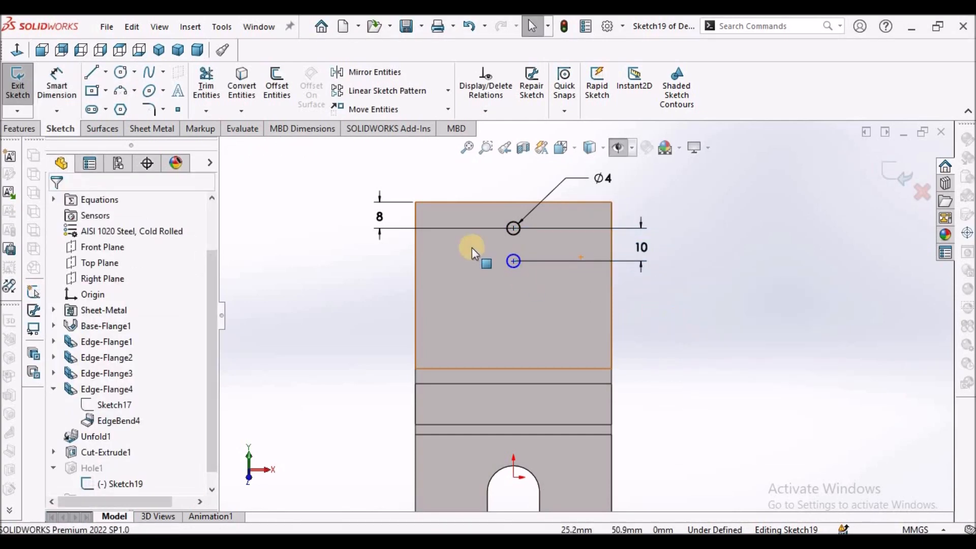
Step: Align the two circles' centres with a Vertical relation and finish editing the hole sketch
{"action": "scroll", "coordinate": [471, 247], "scroll_direction": "down", "scroll_amount": 3}
{"action": "left_click", "coordinate": [544, 221]}
{"action": "left_click", "coordinate": [546, 280], "text": "ctrl"}
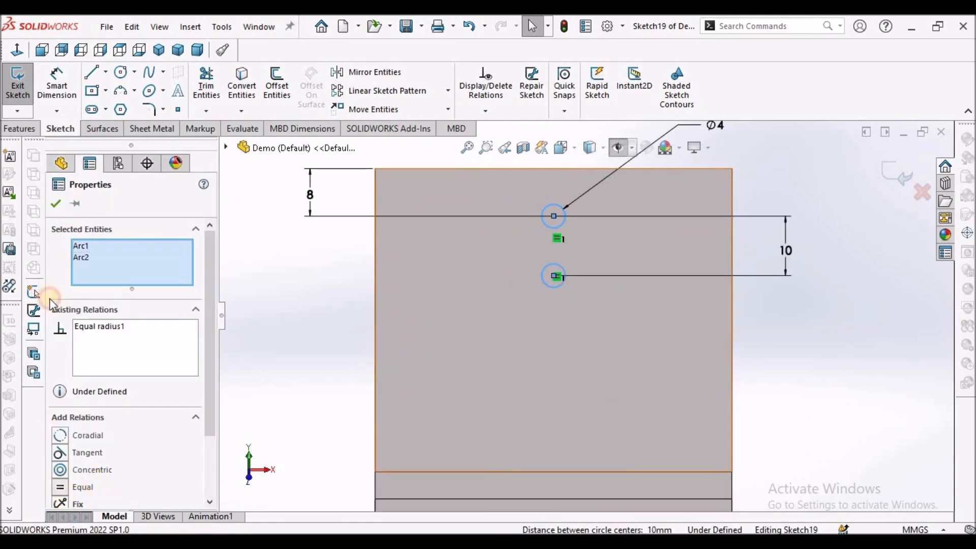
{"action": "left_click", "coordinate": [57, 203]}
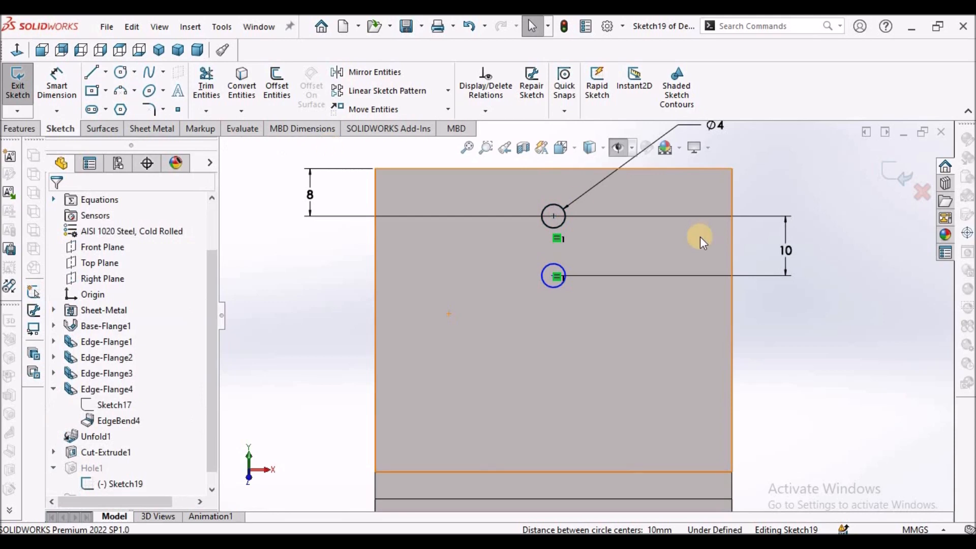
{"action": "scroll", "coordinate": [699, 236], "scroll_direction": "up", "scroll_amount": 3}
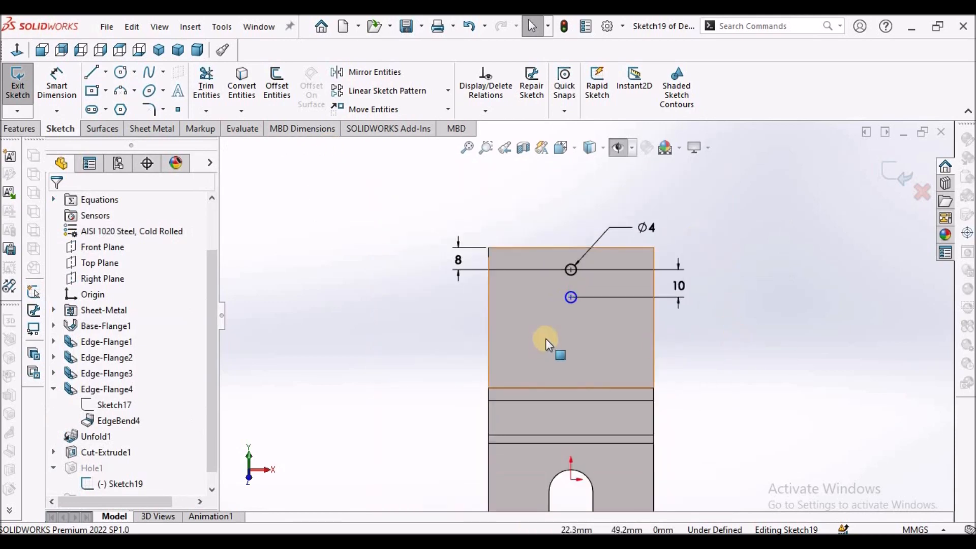
{"action": "scroll", "coordinate": [543, 340], "scroll_direction": "down", "scroll_amount": 3}
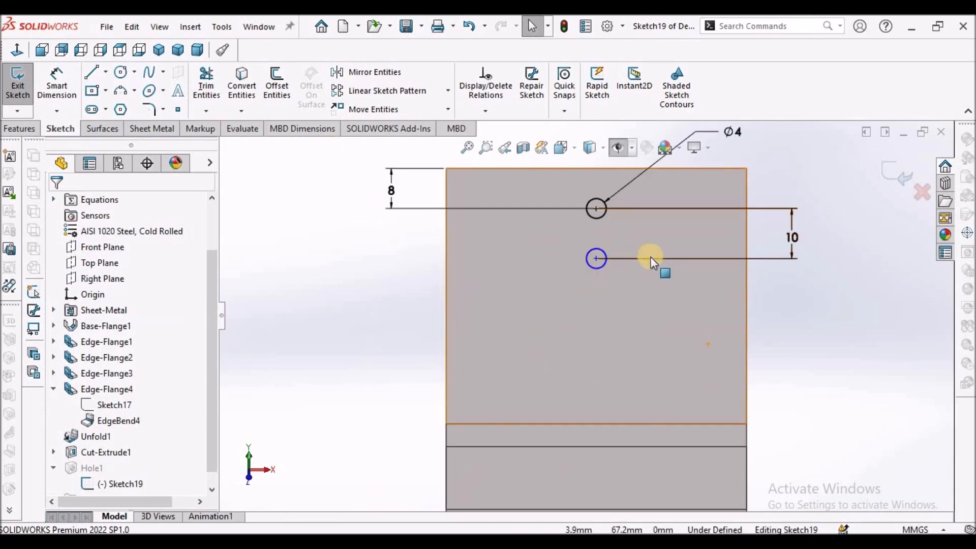
{"action": "left_click", "coordinate": [598, 259]}
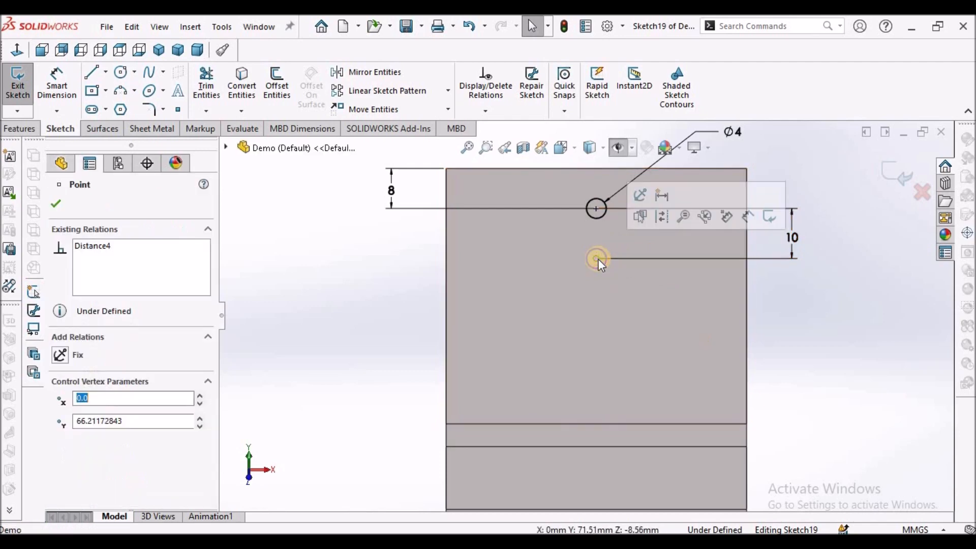
{"action": "left_click", "coordinate": [613, 212], "text": "ctrl"}
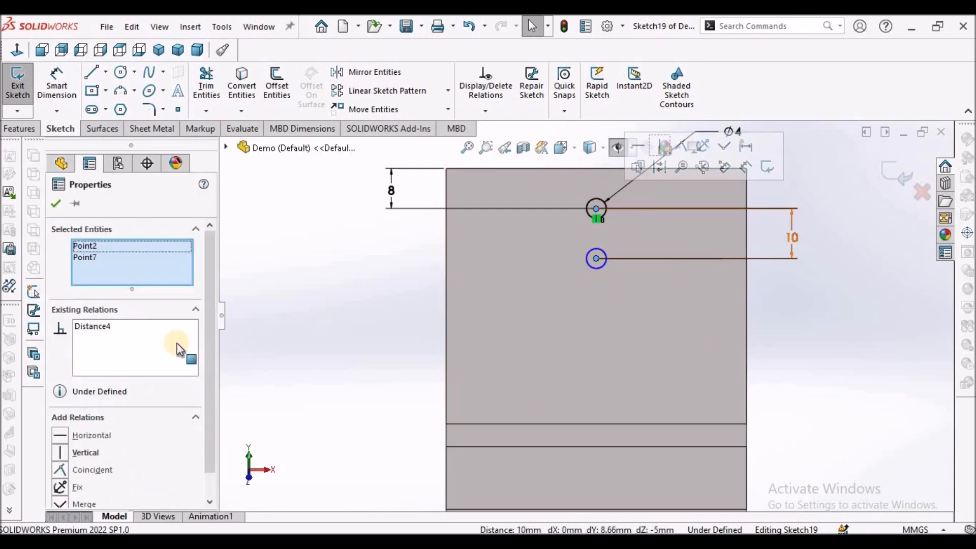
{"action": "left_click", "coordinate": [60, 452]}
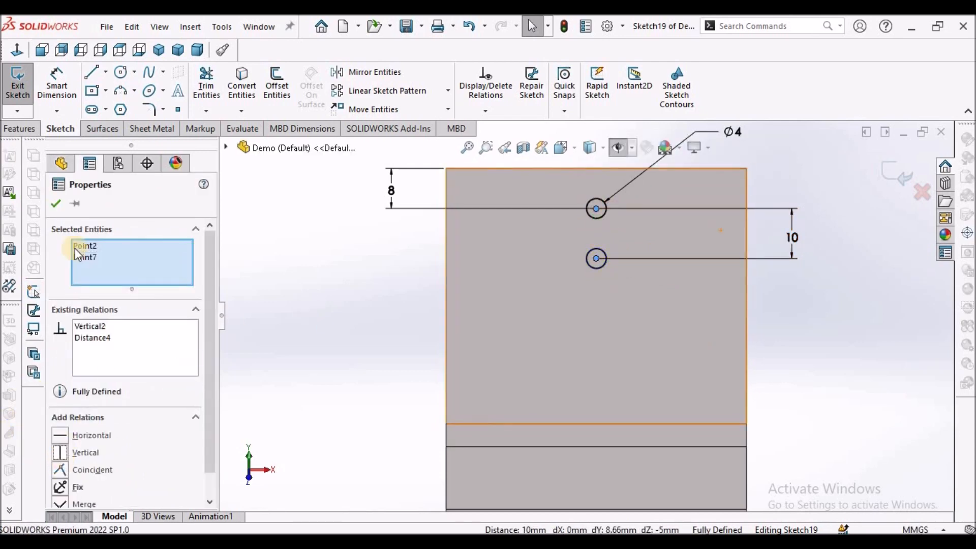
{"action": "left_click", "coordinate": [56, 203]}
{"action": "scroll", "coordinate": [585, 315], "scroll_direction": "up", "scroll_amount": 5}
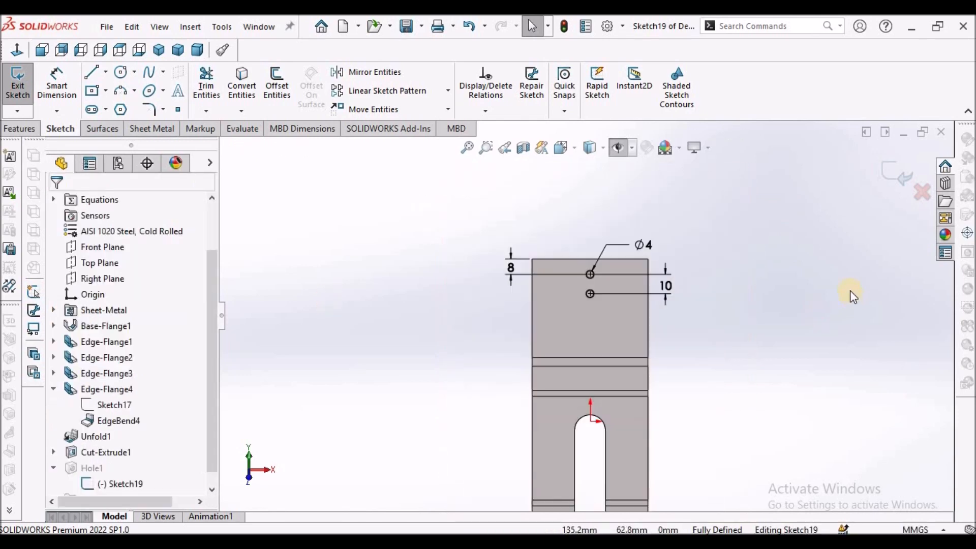
{"action": "scroll", "coordinate": [661, 300], "scroll_direction": "down", "scroll_amount": 2}
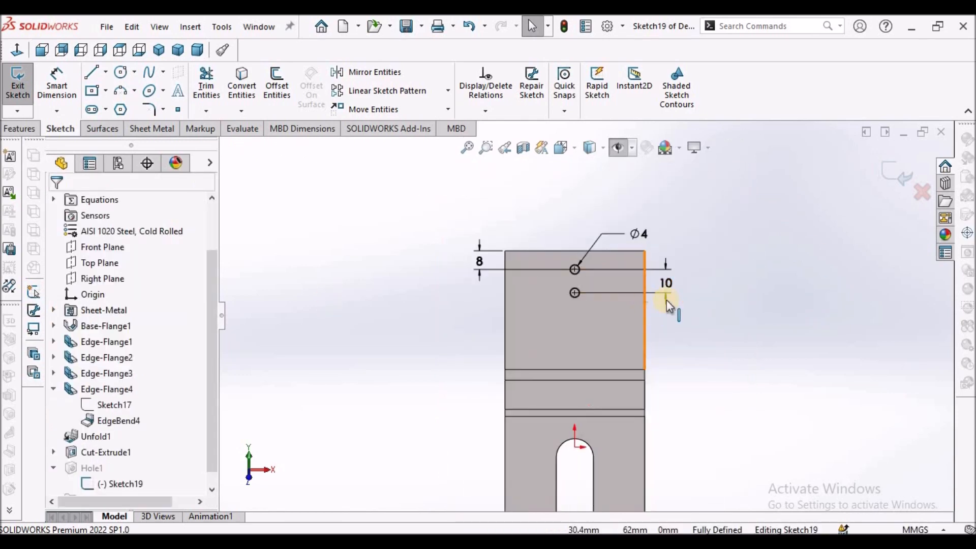
{"action": "left_click", "coordinate": [867, 189]}
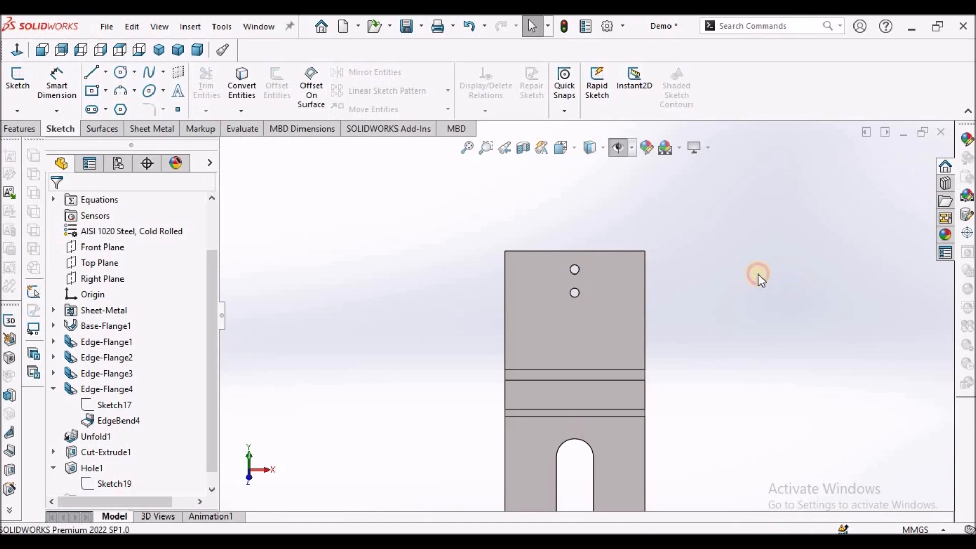
Step: Fold all collected bends of the flattened sheet, keeping the slotted face fixed
{"action": "left_click", "coordinate": [199, 50]}
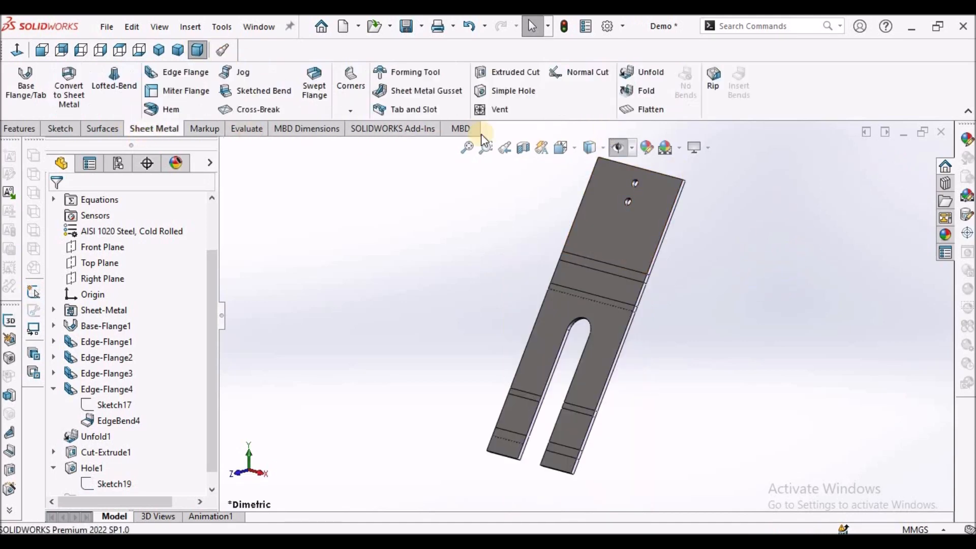
{"action": "left_click", "coordinate": [636, 94]}
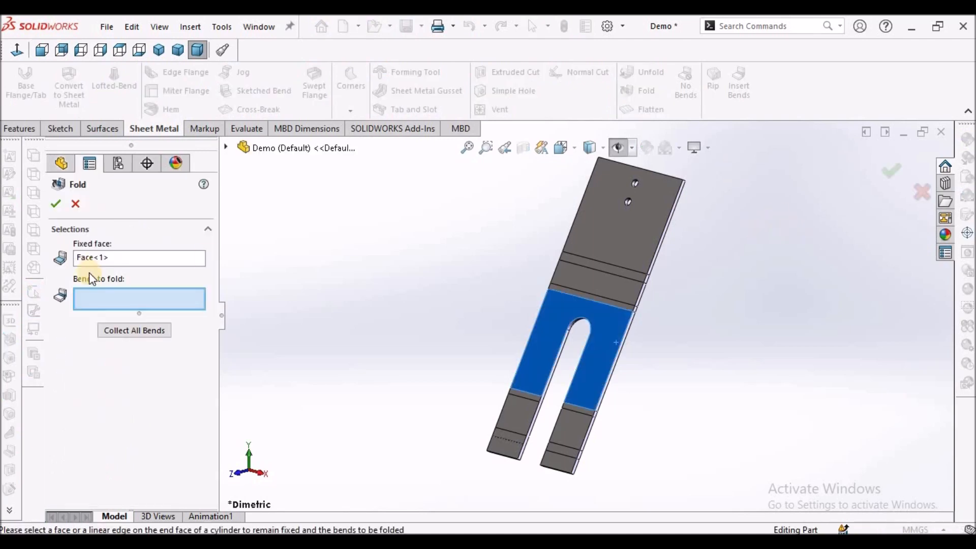
{"action": "left_click", "coordinate": [100, 333]}
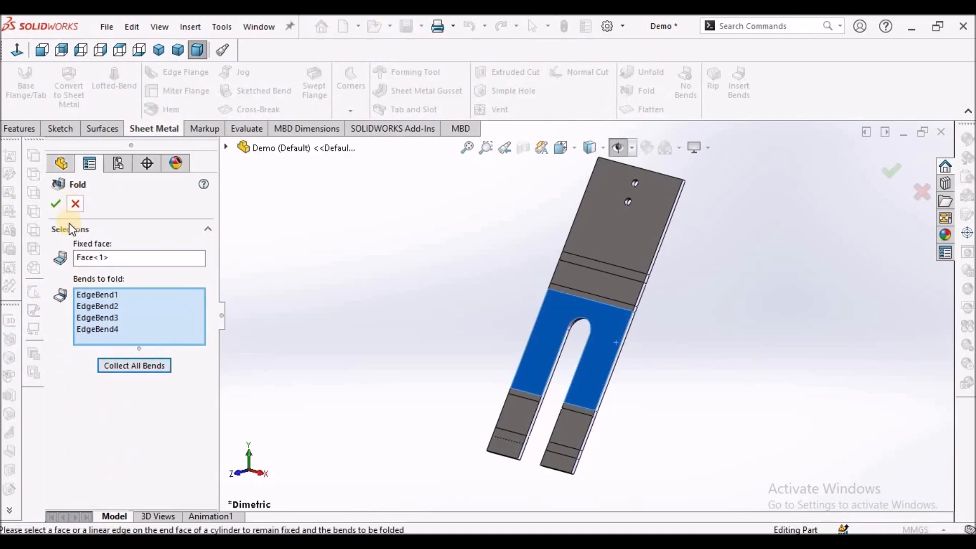
{"action": "left_click", "coordinate": [54, 206]}
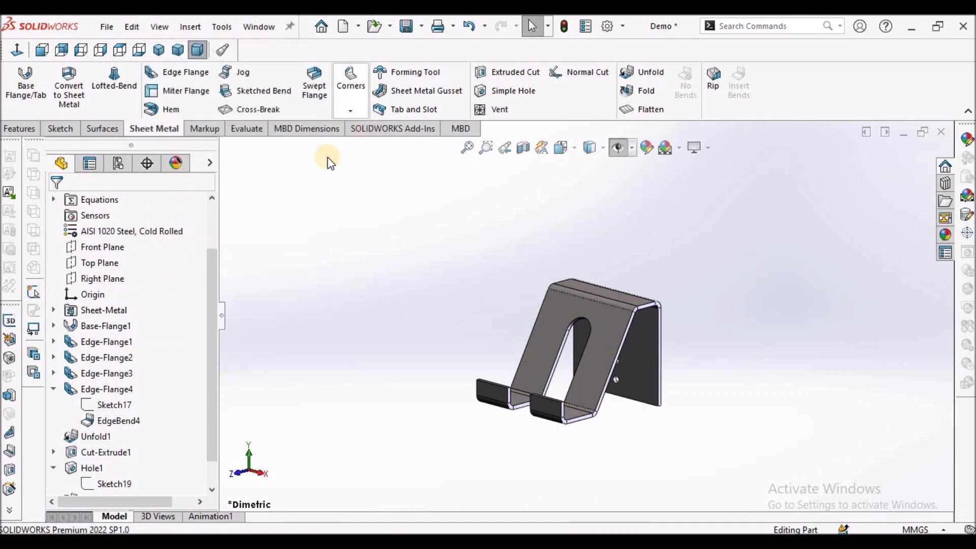
{"action": "right_click", "coordinate": [311, 197]}
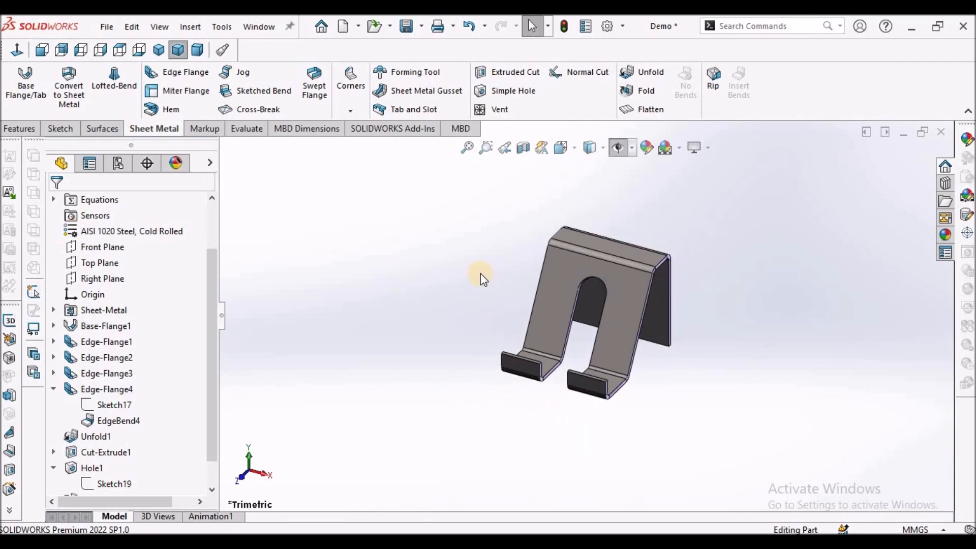
{"action": "left_click", "coordinate": [198, 50]}
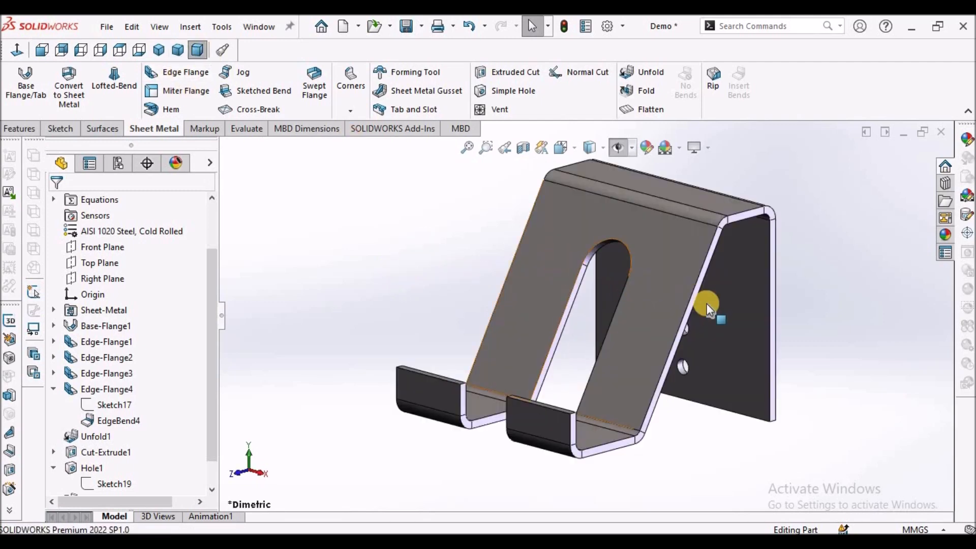
{"action": "middle_click_drag", "start_coordinate": [697, 305], "coordinate": [718, 342]}
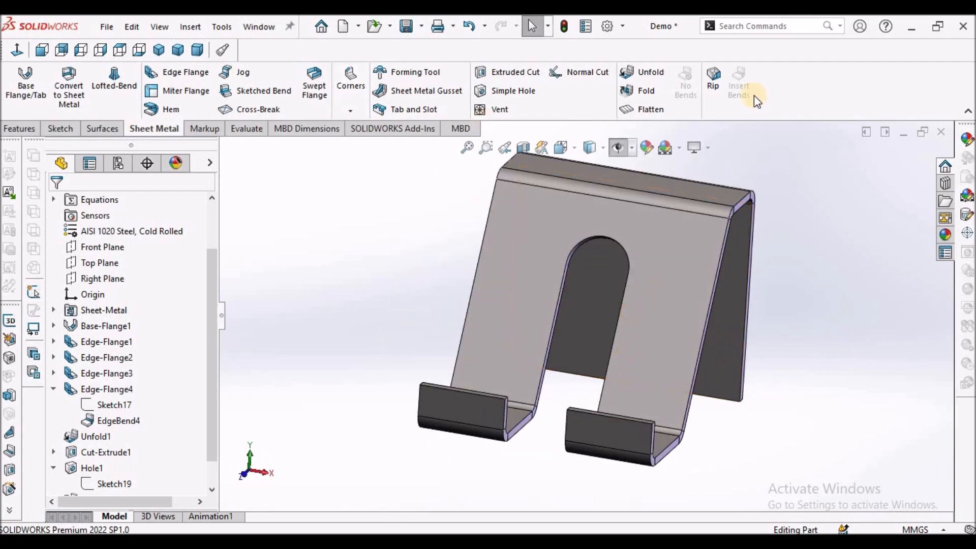
Step: Start a Break Corner with a 5 mm rounded break and select the four upper corner edges of the two front lips
{"action": "left_click", "coordinate": [353, 111]}
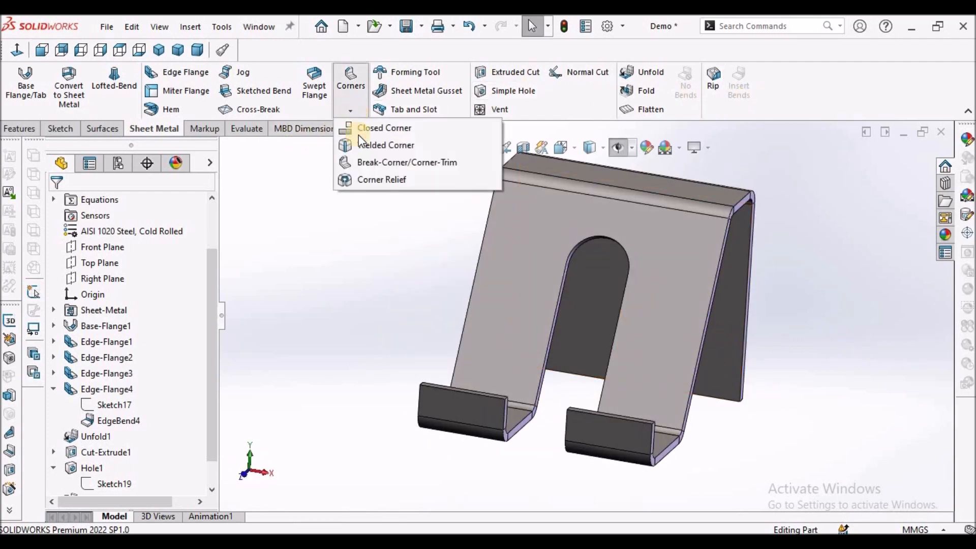
{"action": "left_click", "coordinate": [395, 162]}
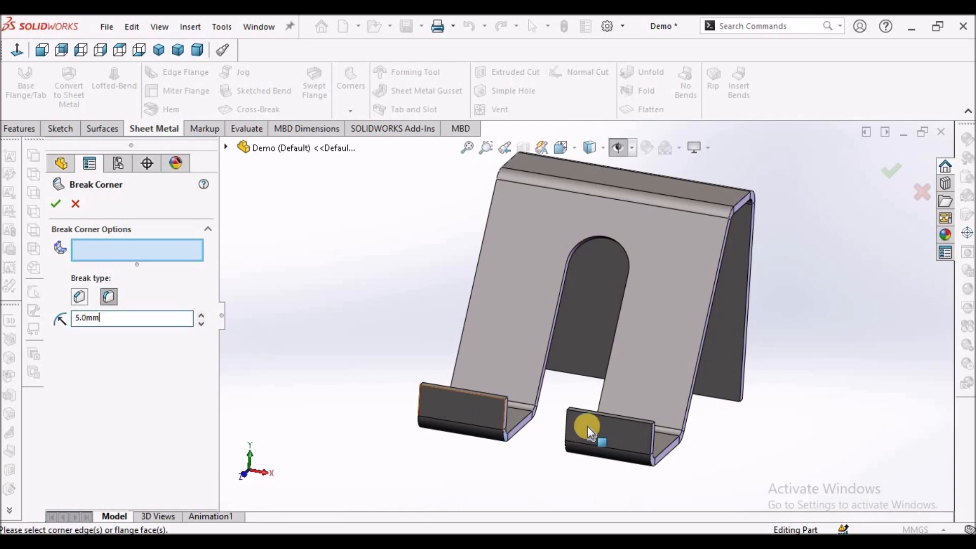
{"action": "middle_click_drag", "start_coordinate": [589, 435], "coordinate": [534, 425]}
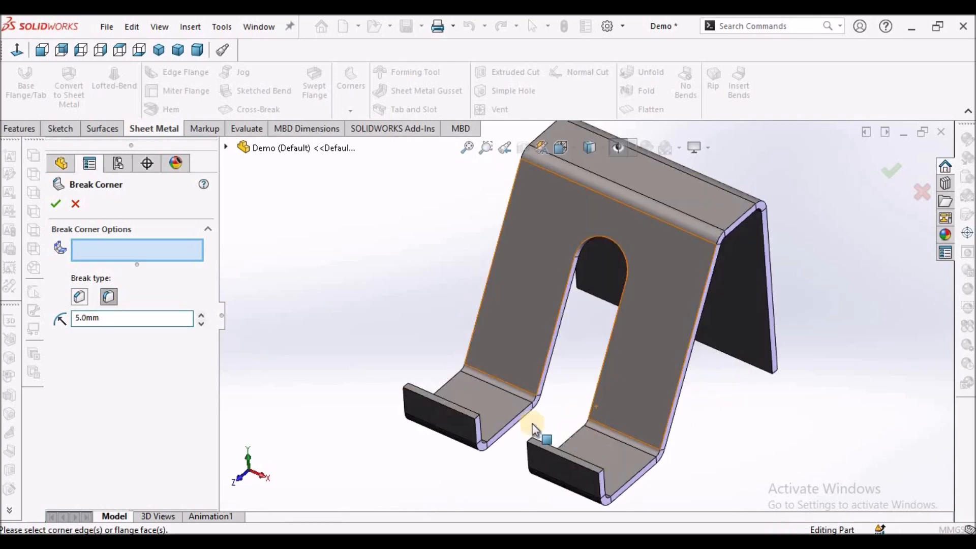
{"action": "scroll", "coordinate": [471, 409], "scroll_direction": "down", "scroll_amount": 5}
{"action": "left_click", "coordinate": [483, 412]}
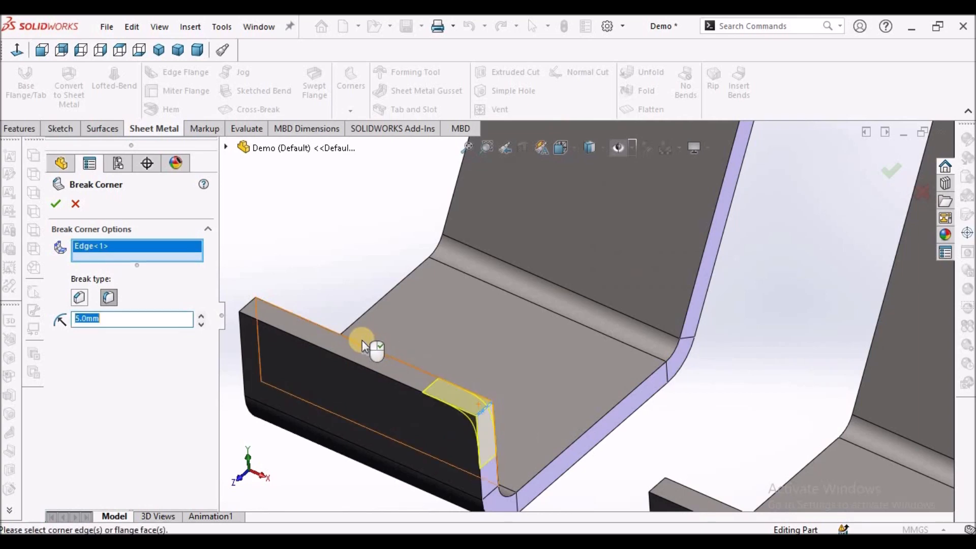
{"action": "left_click", "coordinate": [251, 305]}
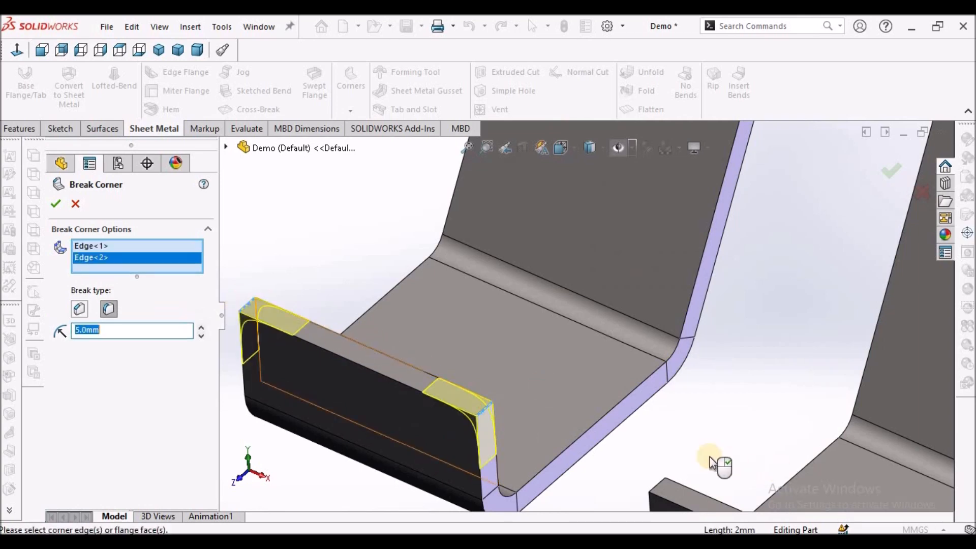
{"action": "scroll", "coordinate": [584, 409], "scroll_direction": "up", "scroll_amount": 4}
{"action": "scroll", "coordinate": [618, 406], "scroll_direction": "down", "scroll_amount": 3}
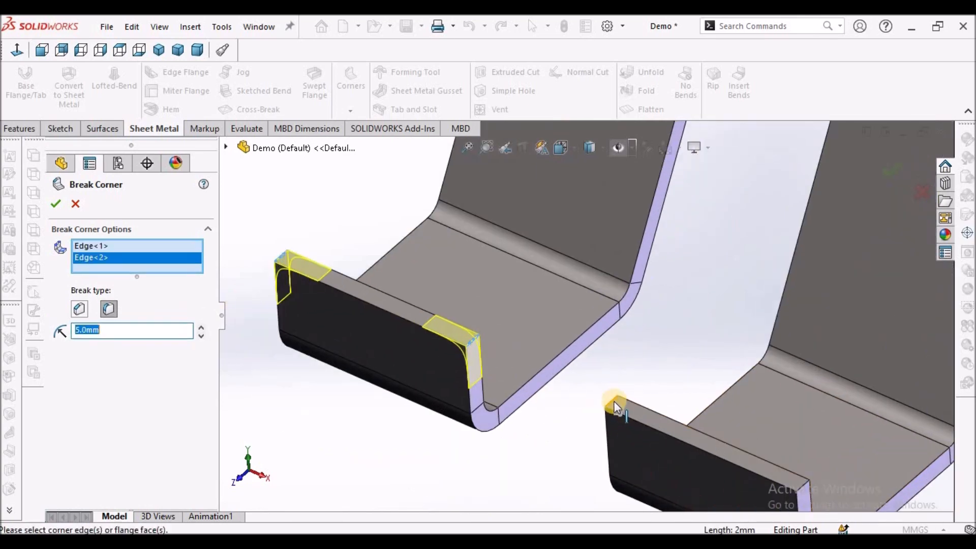
{"action": "left_click", "coordinate": [613, 402]}
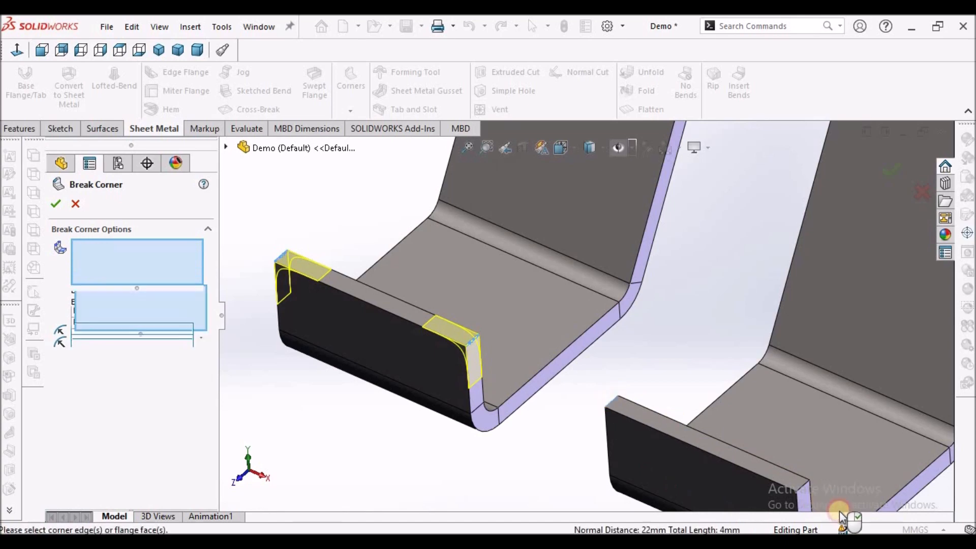
{"action": "left_click", "coordinate": [795, 488]}
Step: Add the back plate's two lower corner edges to the break, apply it, and save the part in dimetric view
{"action": "scroll", "coordinate": [690, 424], "scroll_direction": "up", "scroll_amount": 5}
{"action": "scroll", "coordinate": [756, 320], "scroll_direction": "down", "scroll_amount": 3}
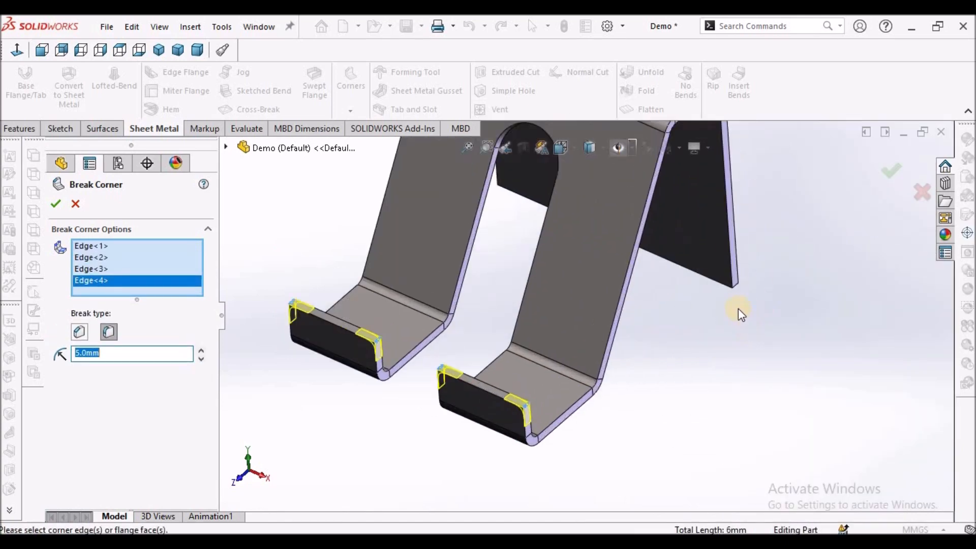
{"action": "left_click", "coordinate": [737, 286]}
{"action": "middle_click_drag", "start_coordinate": [534, 217], "coordinate": [680, 268]}
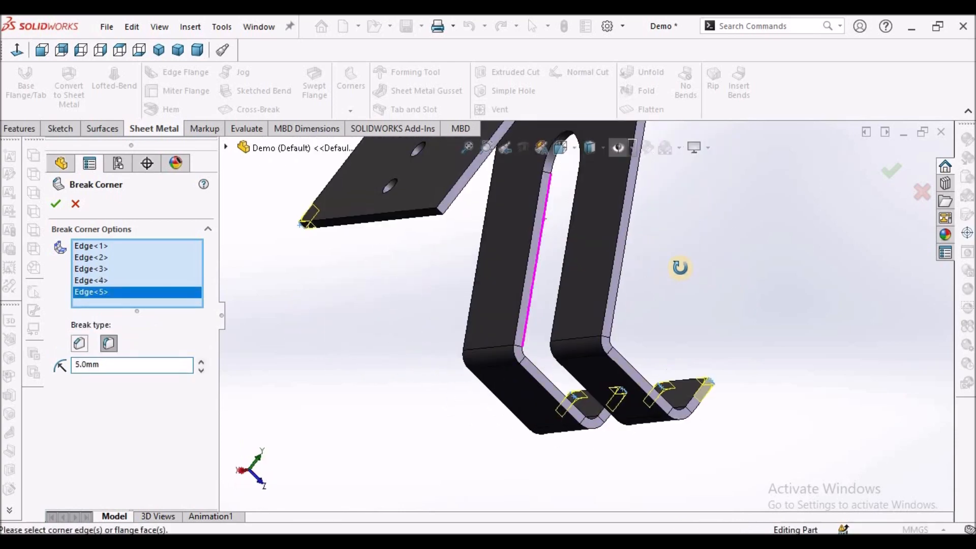
{"action": "left_click", "coordinate": [443, 212]}
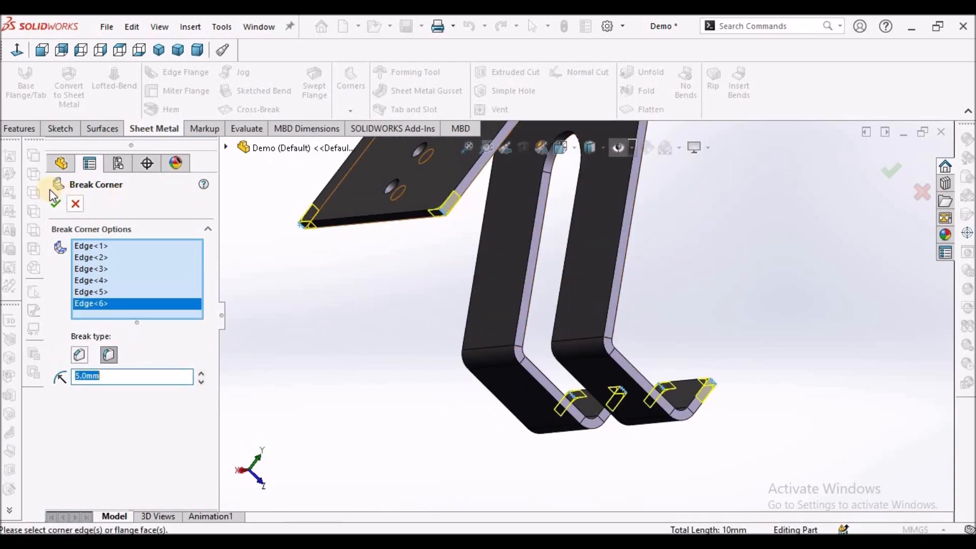
{"action": "left_click", "coordinate": [56, 202]}
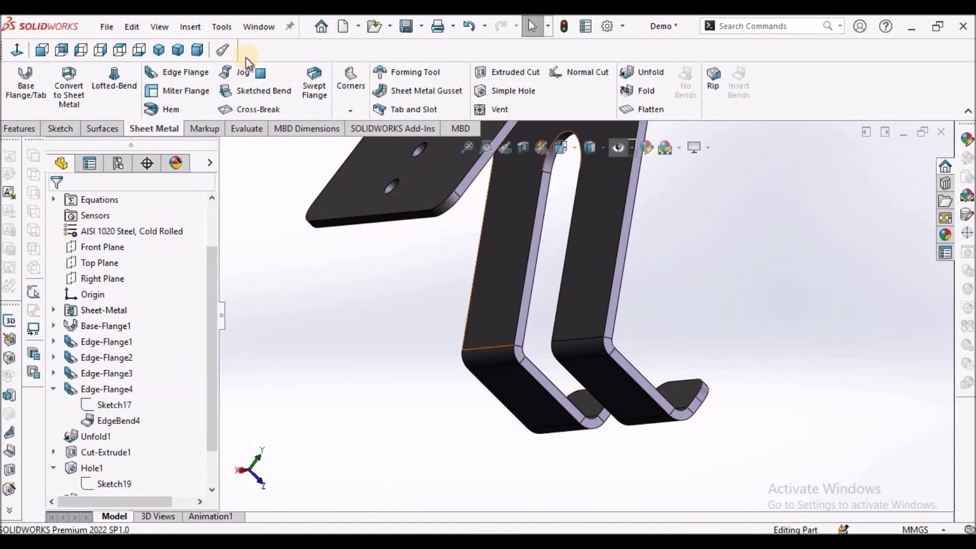
{"action": "left_click", "coordinate": [195, 50]}
{"action": "left_click", "coordinate": [406, 26]}
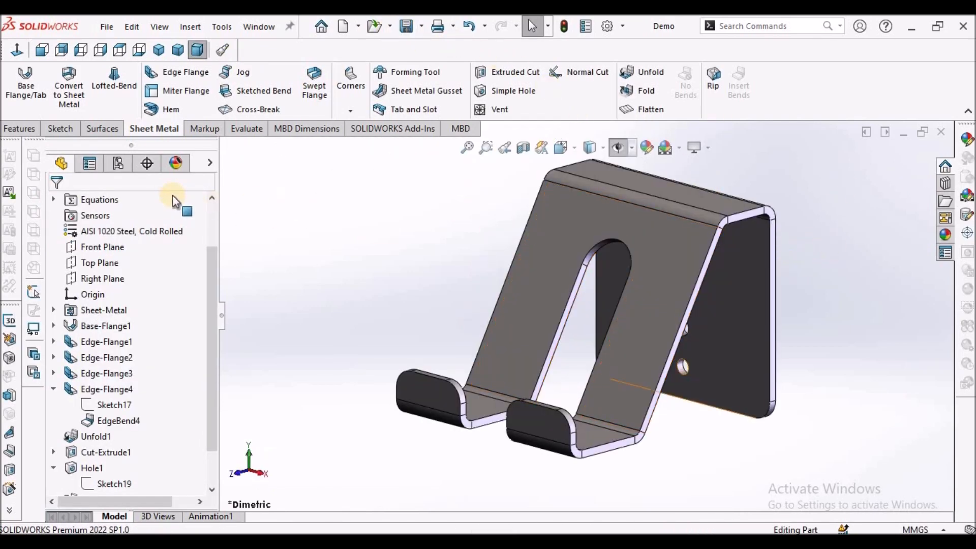
Step: Activate the derived flat-pattern configuration of the part and apply a background scene
{"action": "left_click", "coordinate": [118, 163]}
{"action": "left_click", "coordinate": [69, 243]}
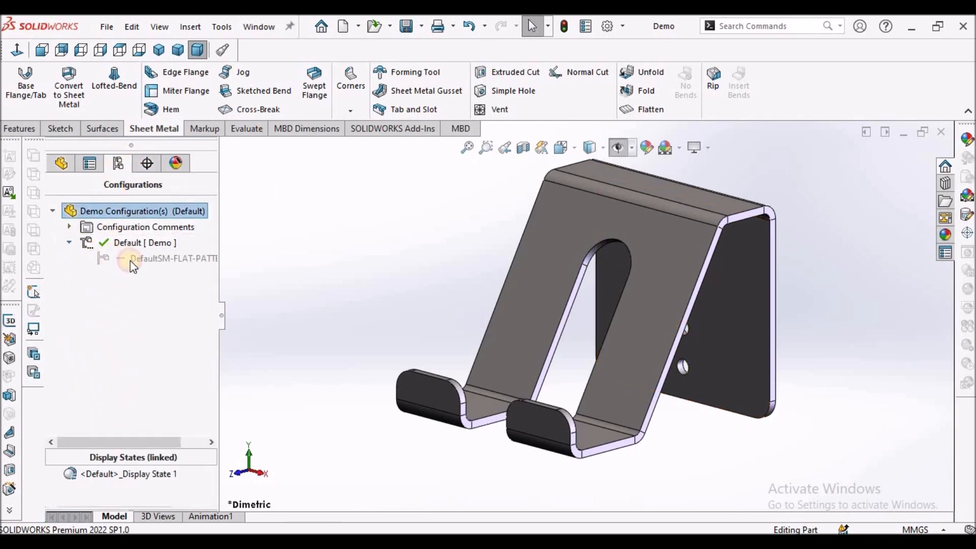
{"action": "double_click", "coordinate": [131, 257]}
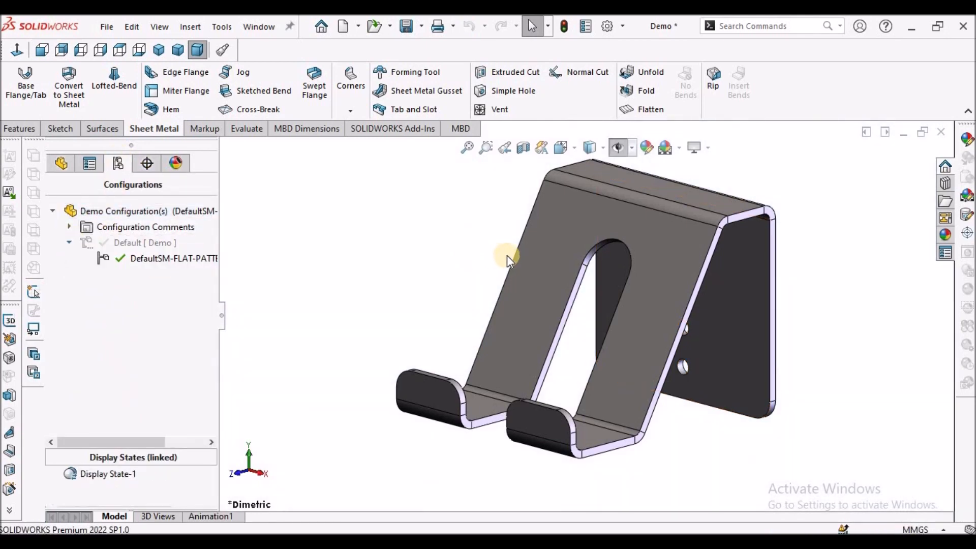
{"action": "key", "text": "f"}
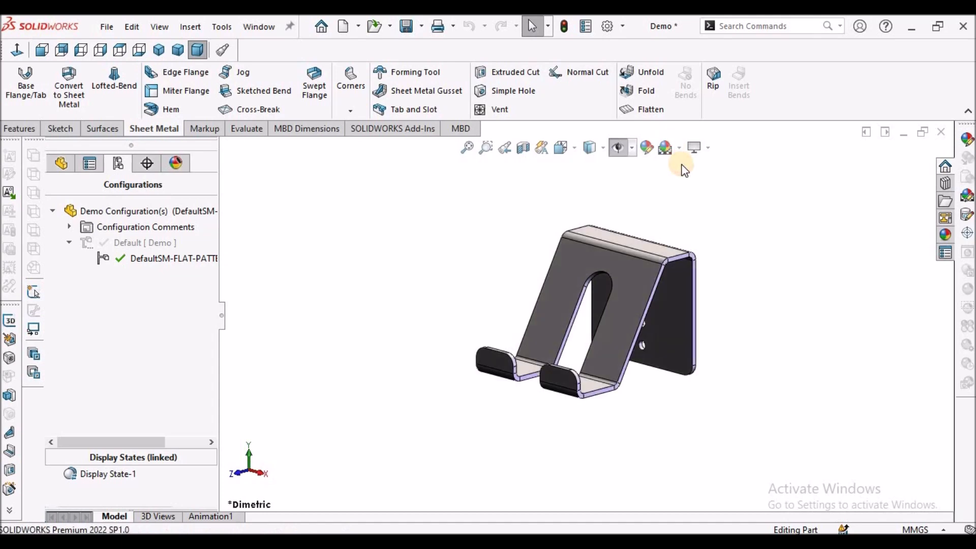
{"action": "left_click", "coordinate": [677, 148]}
{"action": "left_click", "coordinate": [691, 168]}
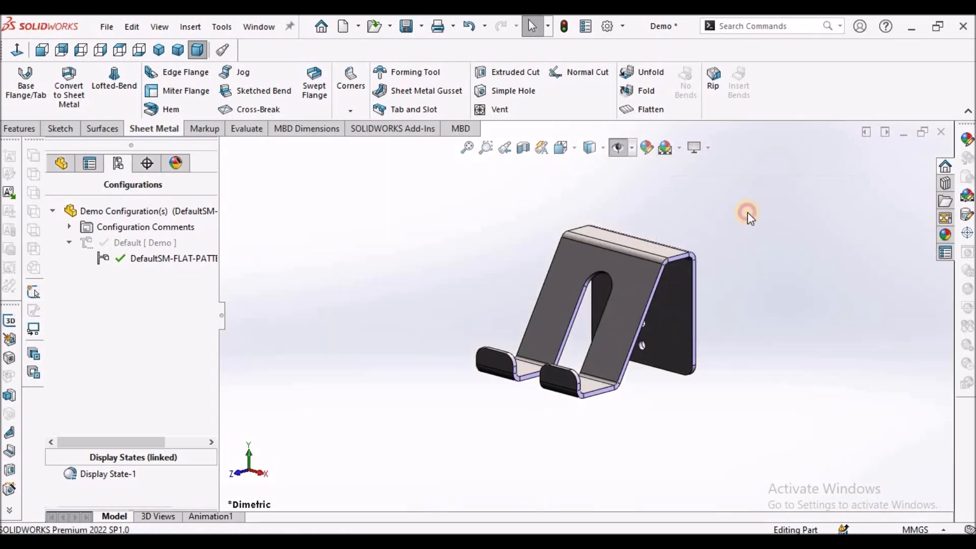
Step: Unsuppress the Flat-Pattern24 feature in this configuration and show the flattened sheet in trimetric view
{"action": "left_click", "coordinate": [61, 162]}
{"action": "left_click", "coordinate": [54, 484]}
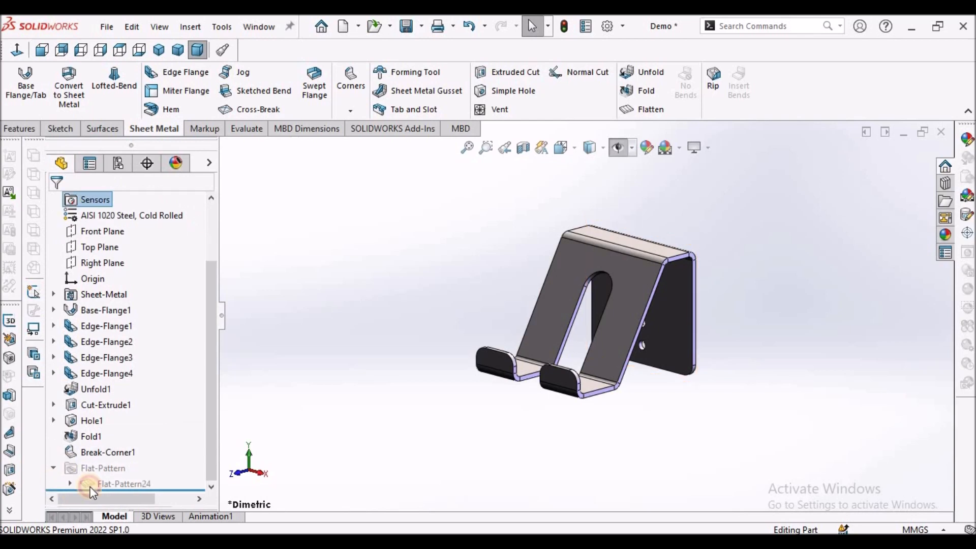
{"action": "right_click", "coordinate": [109, 483]}
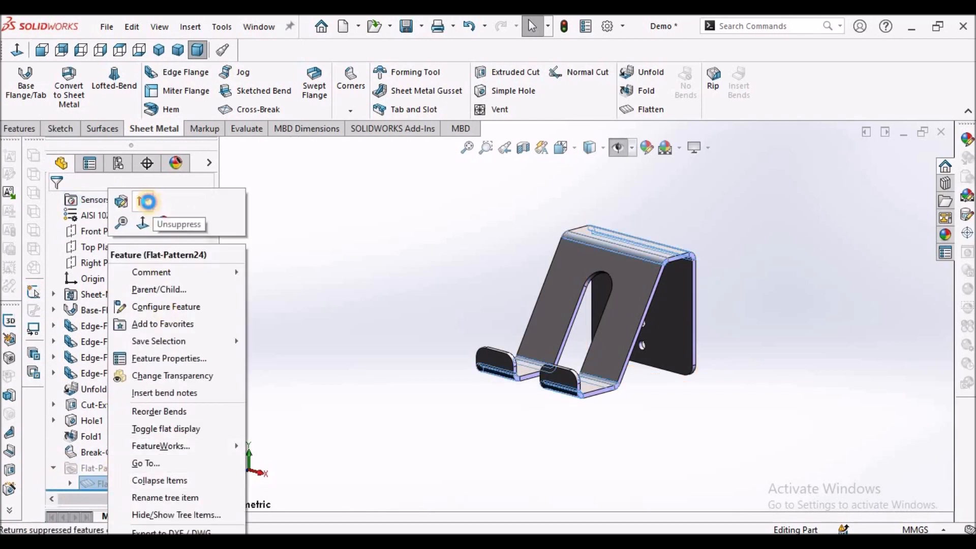
{"action": "left_click", "coordinate": [143, 201]}
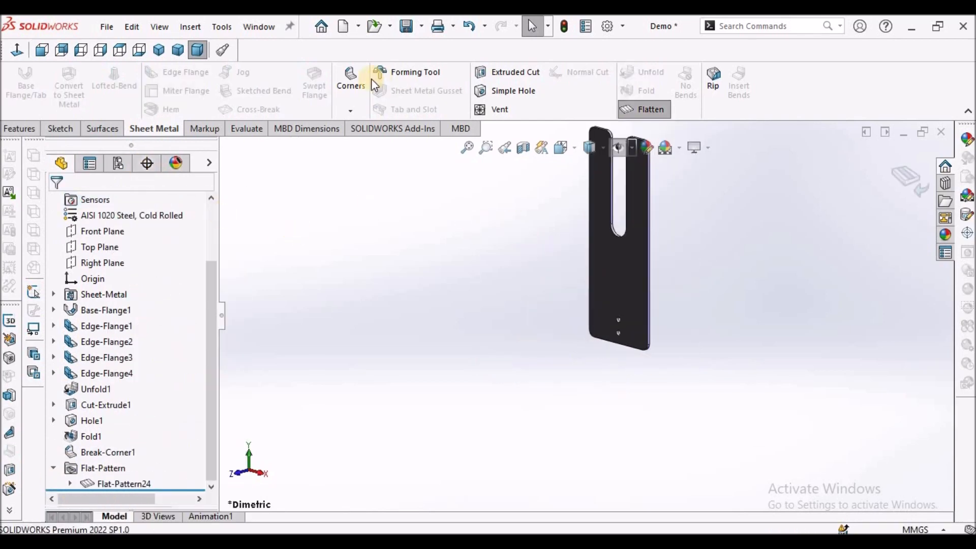
{"action": "left_click", "coordinate": [179, 50]}
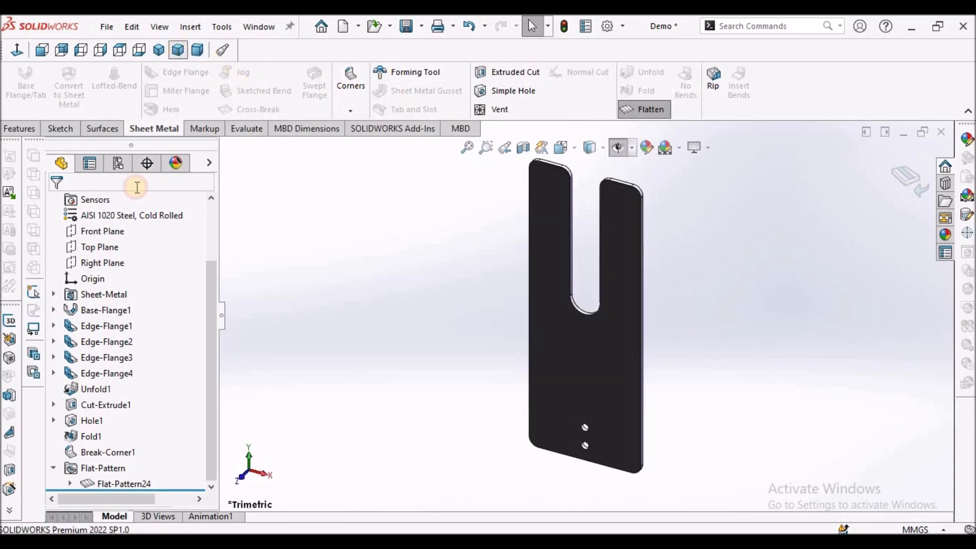
Step: Check the part in the Default configuration in isometric view and reactivate the derived flat-pattern configuration
{"action": "left_click", "coordinate": [118, 163]}
{"action": "double_click", "coordinate": [151, 242]}
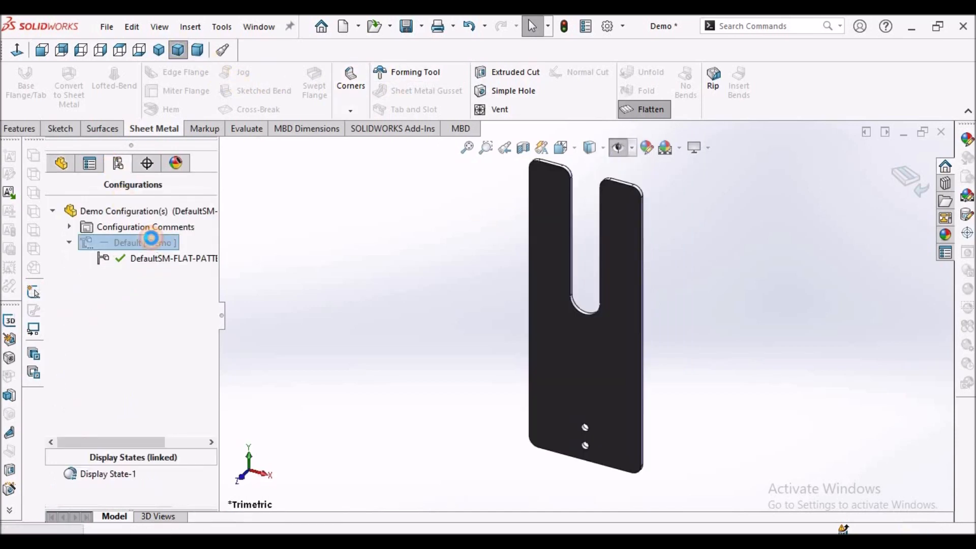
{"action": "left_click", "coordinate": [158, 50]}
{"action": "double_click", "coordinate": [164, 256]}
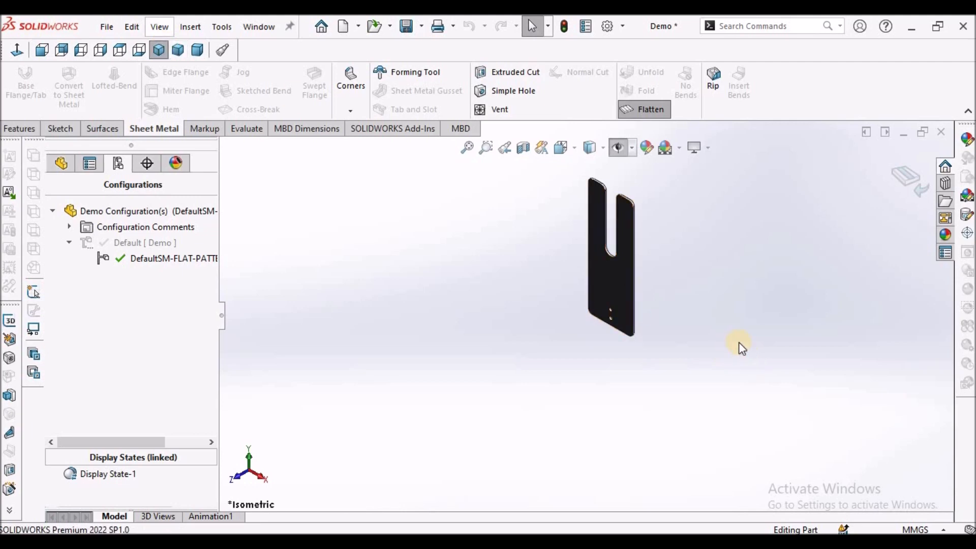
Step: View the flat pattern in the saved ISO orientation and in the standard dimetric orientation
{"action": "key", "text": "space"}
{"action": "left_click", "coordinate": [629, 433]}
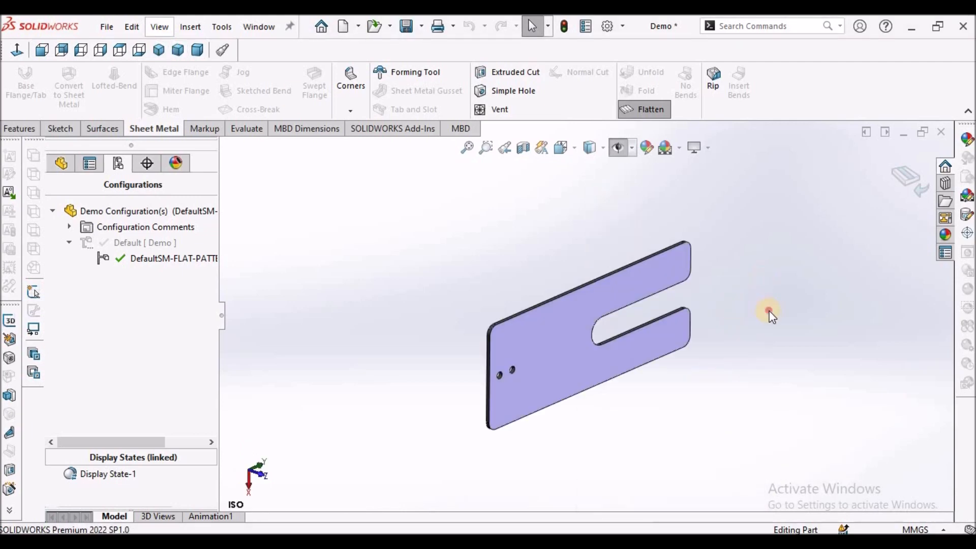
{"action": "left_click", "coordinate": [197, 49]}
{"action": "left_click", "coordinate": [791, 325]}
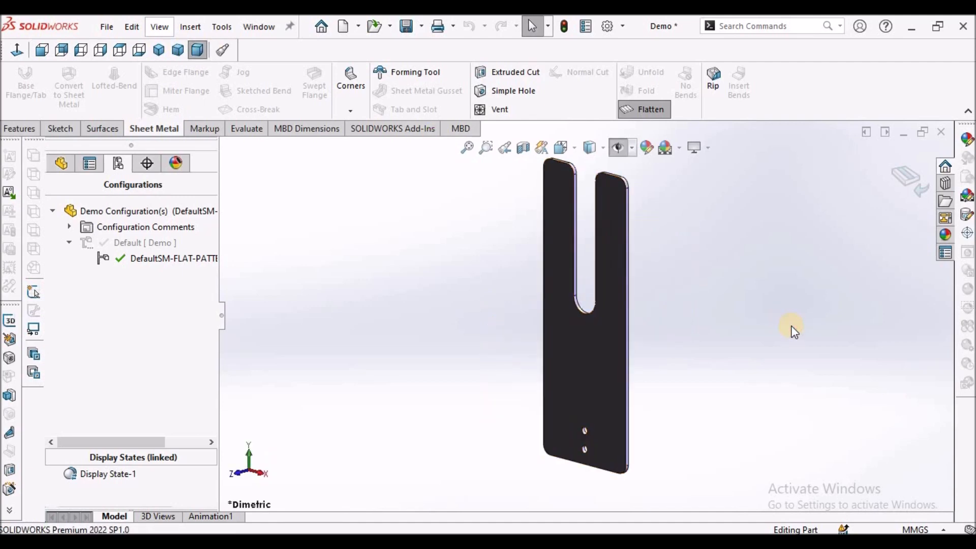
{"action": "scroll", "coordinate": [791, 325], "scroll_direction": "up", "scroll_amount": 4}
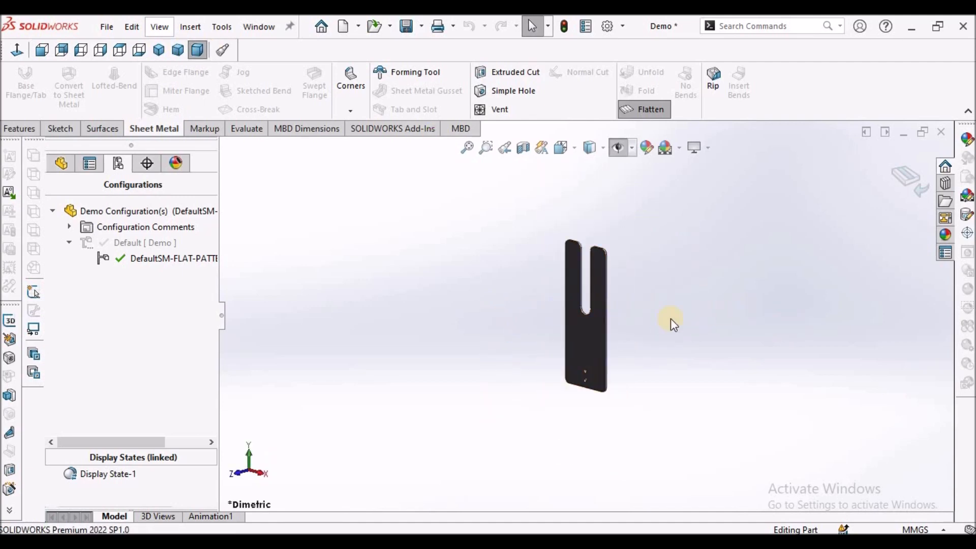
Step: Orient the flat pattern lengthwise at an angle, with its holes and slot in view, and save the orientation as the named view Isometric
{"action": "middle_click_drag", "start_coordinate": [592, 331], "coordinate": [687, 283]}
{"action": "key", "text": "space"}
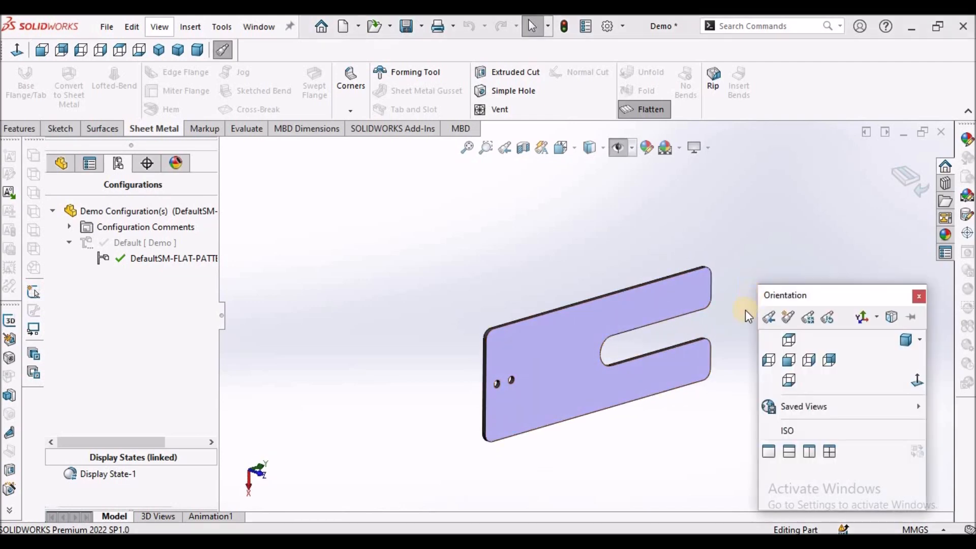
{"action": "left_click", "coordinate": [787, 318]}
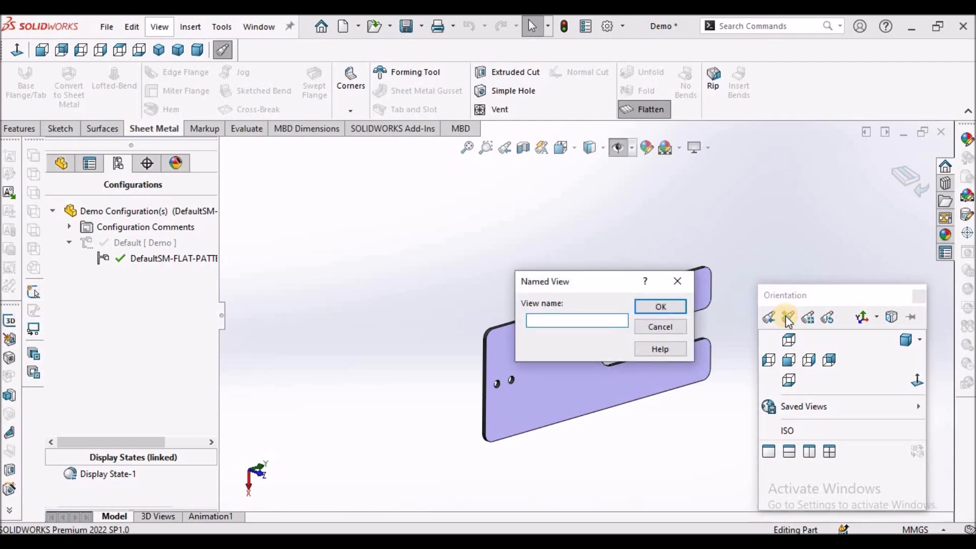
{"action": "type", "text": "Ism"}
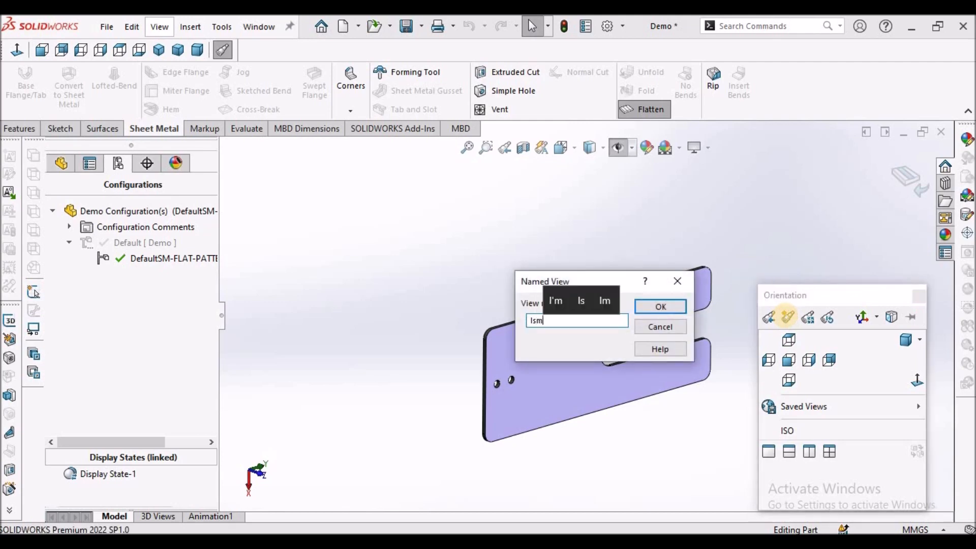
{"action": "type", "text": "ontric"}
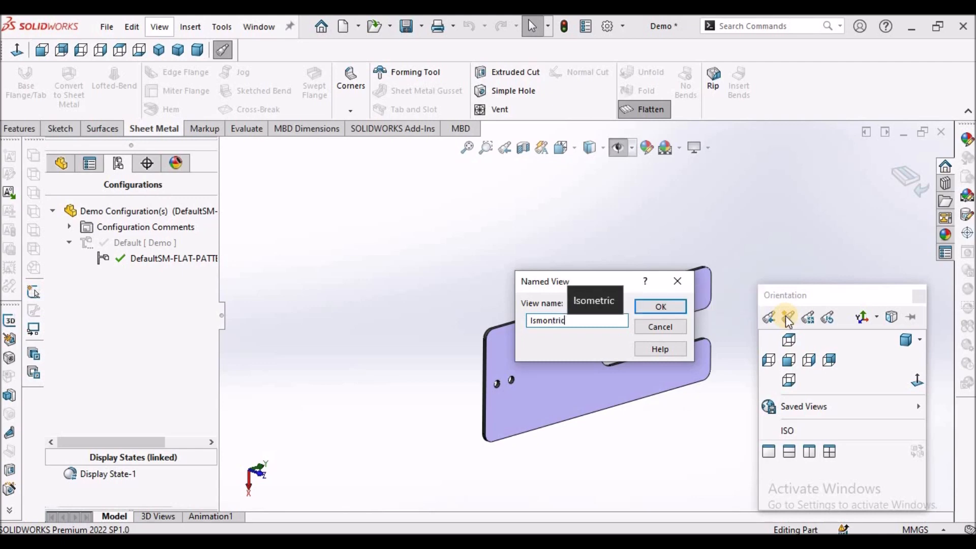
{"action": "left_click", "coordinate": [581, 300]}
{"action": "left_click", "coordinate": [638, 307]}
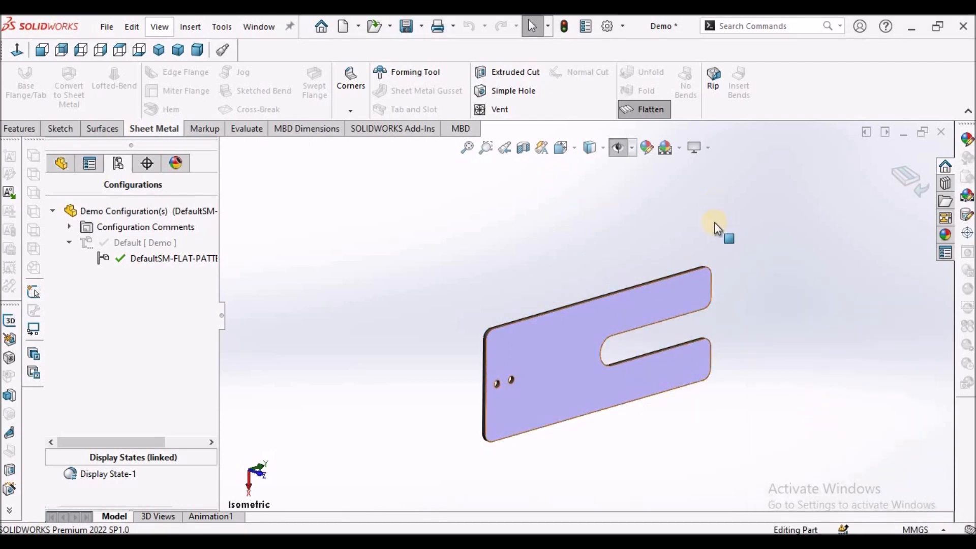
Step: Test the saved Isometric view by recalling it from a zoomed-out display, and fit the flat pattern to the window
{"action": "scroll", "coordinate": [715, 239], "scroll_direction": "up", "scroll_amount": 1}
{"action": "key", "text": "space"}
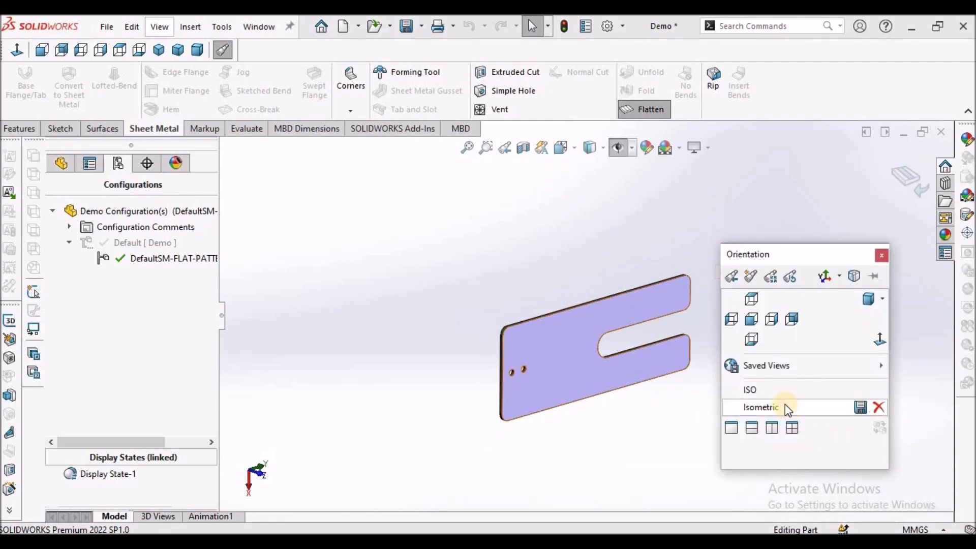
{"action": "left_click", "coordinate": [779, 407]}
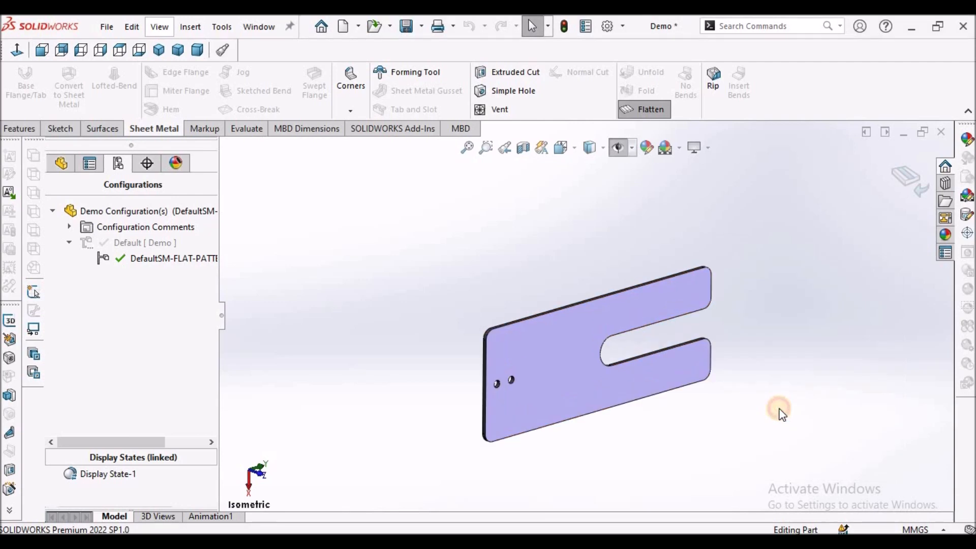
{"action": "key", "text": "space"}
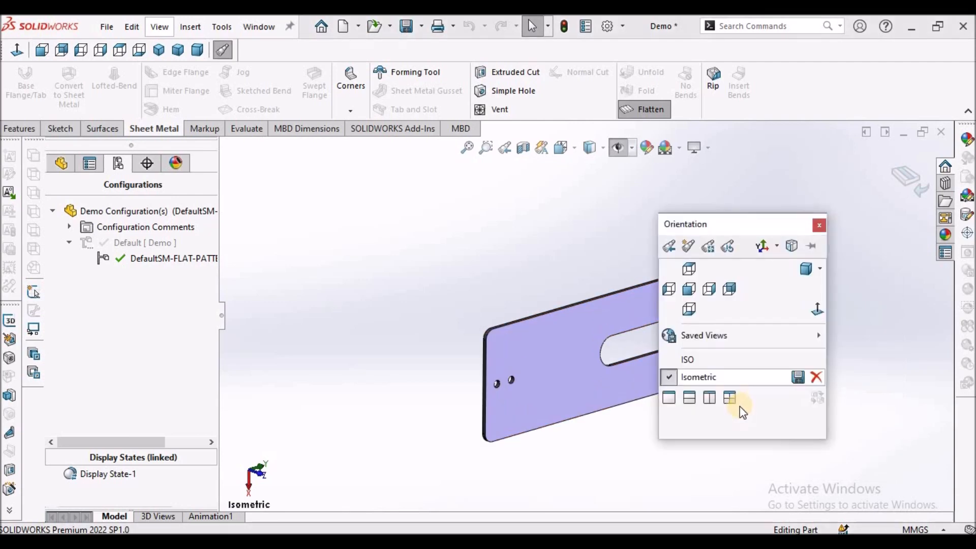
{"action": "left_click", "coordinate": [463, 145]}
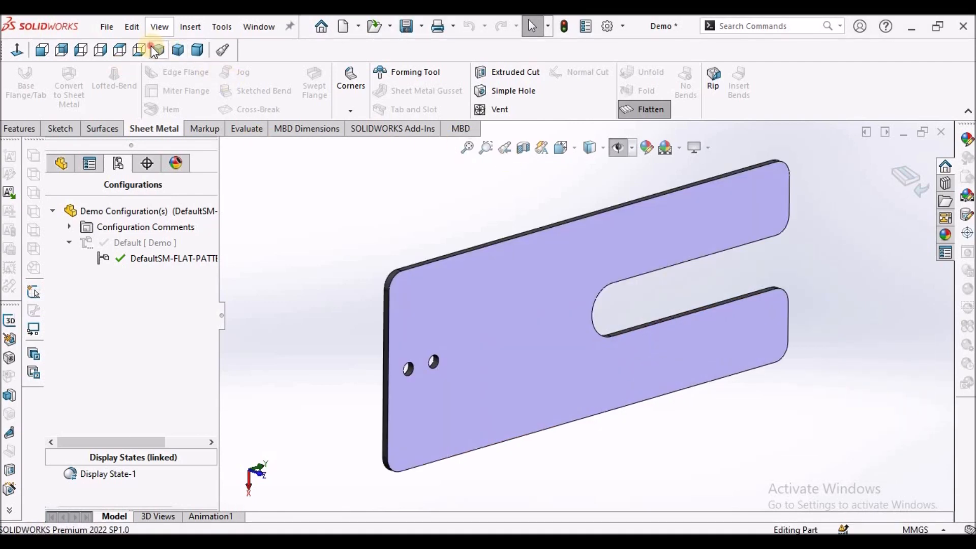
Step: Compare the flat pattern's standard isometric orientation with the saved Isometric view
{"action": "left_click", "coordinate": [157, 50]}
{"action": "key", "text": "space"}
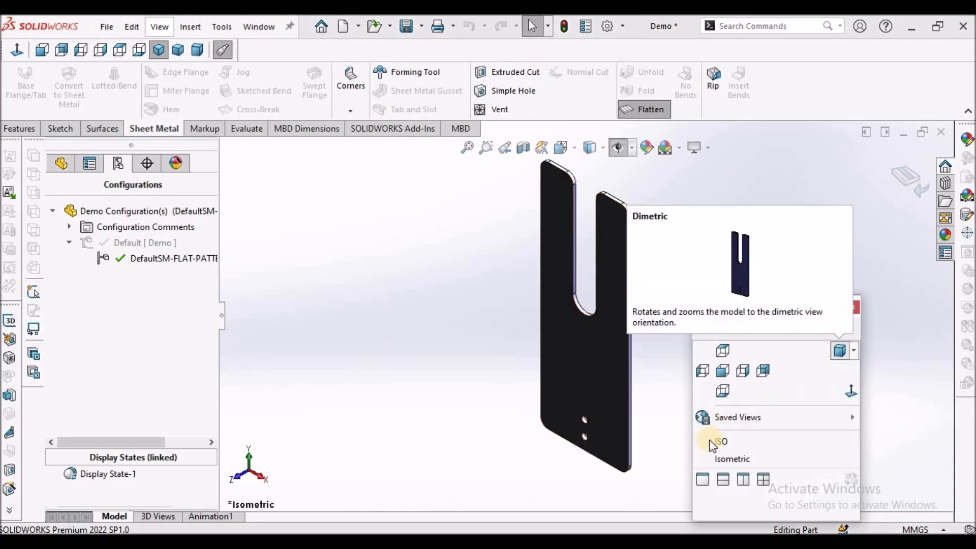
{"action": "left_click", "coordinate": [740, 460]}
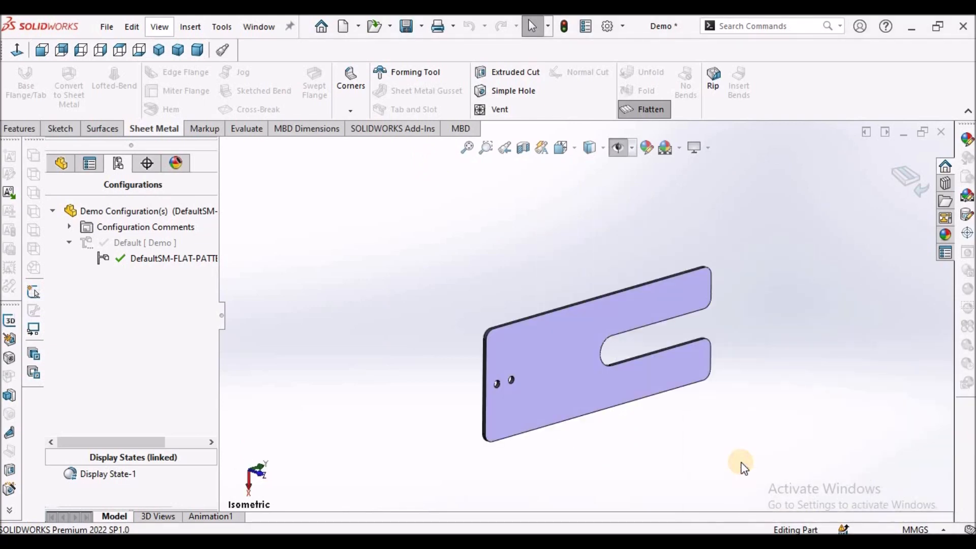
{"action": "scroll", "coordinate": [621, 366], "scroll_direction": "down", "scroll_amount": 2}
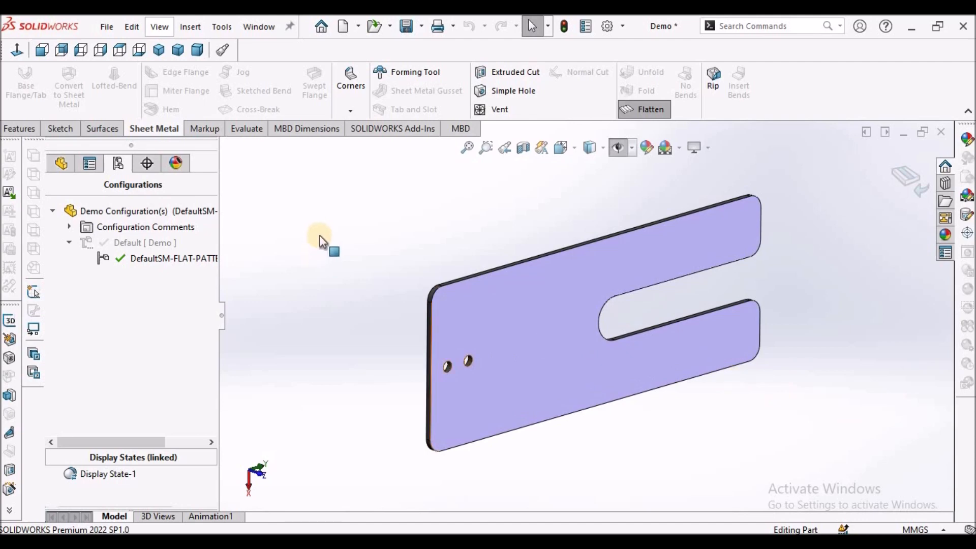
Step: Activate the Default configuration, display the bent bracket in dimetric view, and save the part
{"action": "double_click", "coordinate": [151, 242]}
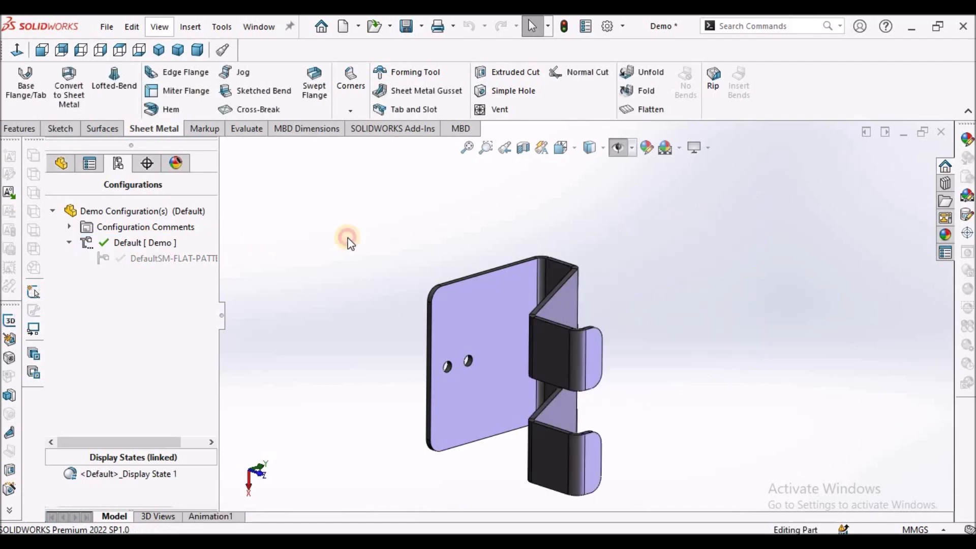
{"action": "left_click", "coordinate": [61, 164]}
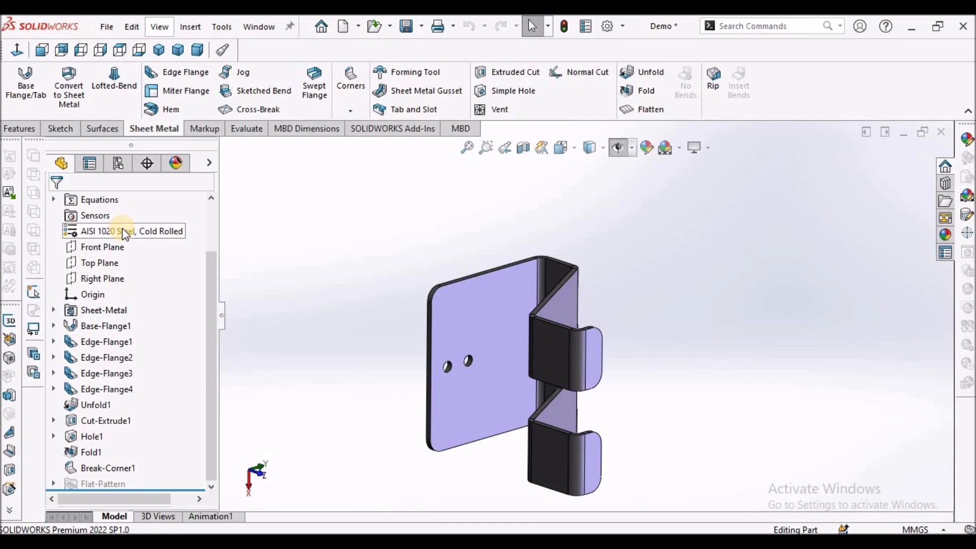
{"action": "left_click", "coordinate": [197, 49]}
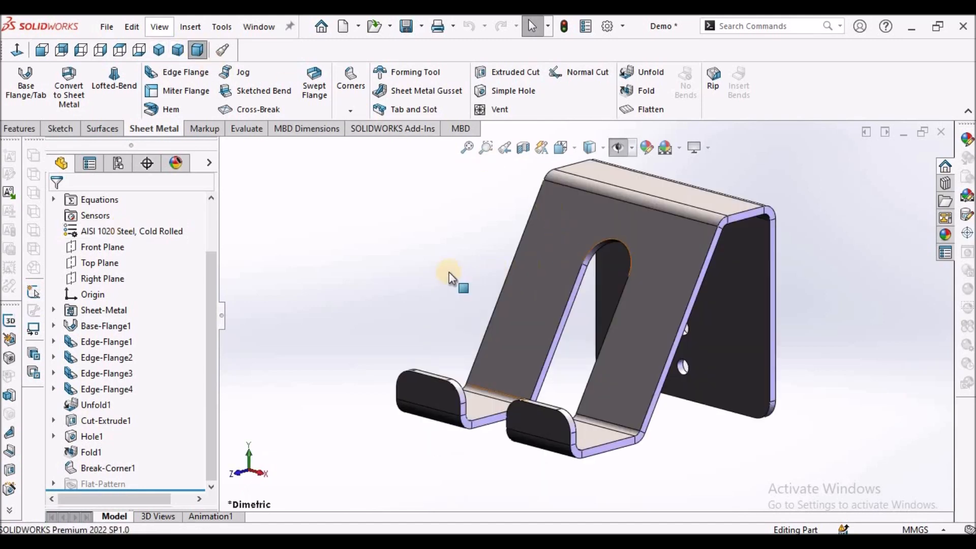
{"action": "scroll", "coordinate": [589, 317], "scroll_direction": "up", "scroll_amount": 3}
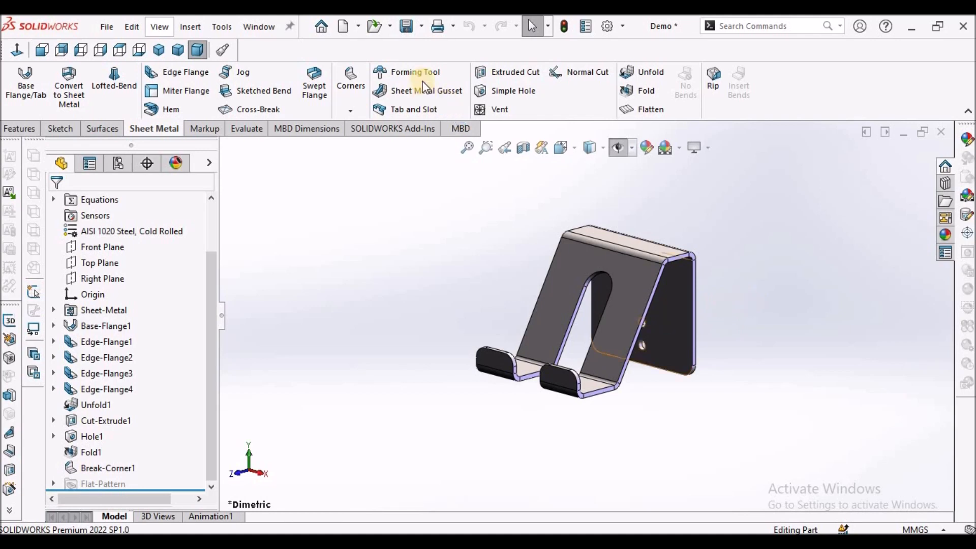
{"action": "left_click", "coordinate": [406, 27]}
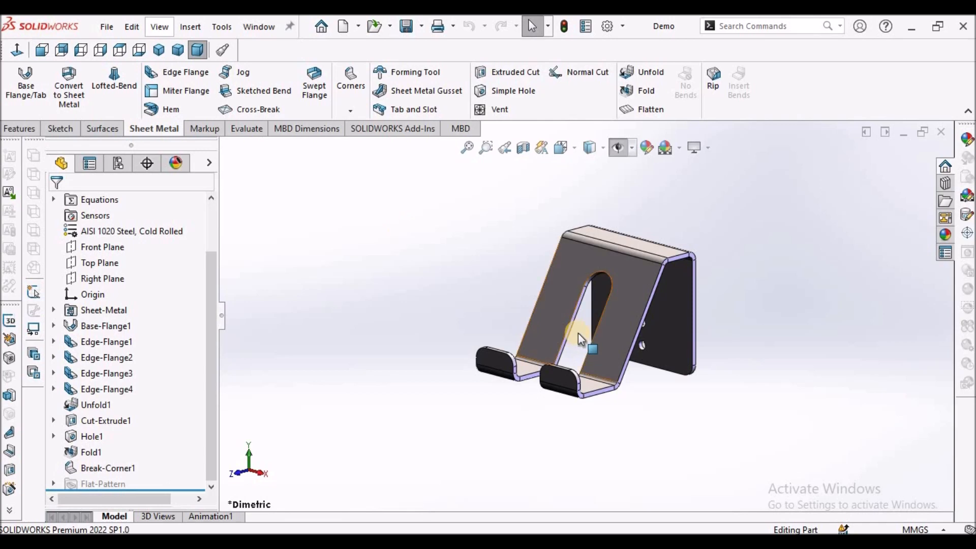
Step: Add a derived configuration named Poly Carbonate under the Default configuration
{"action": "scroll", "coordinate": [577, 333], "scroll_direction": "down", "scroll_amount": 2}
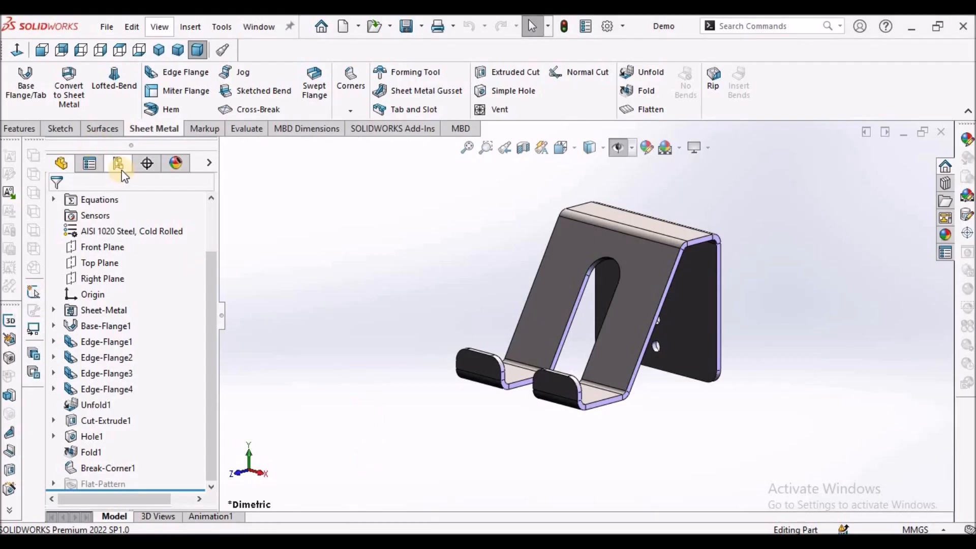
{"action": "left_click", "coordinate": [120, 167]}
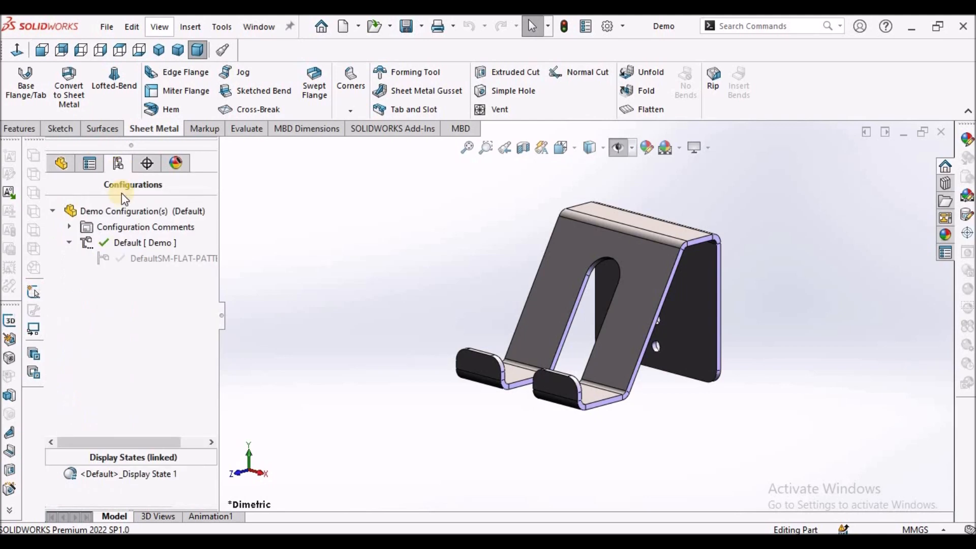
{"action": "right_click", "coordinate": [131, 241]}
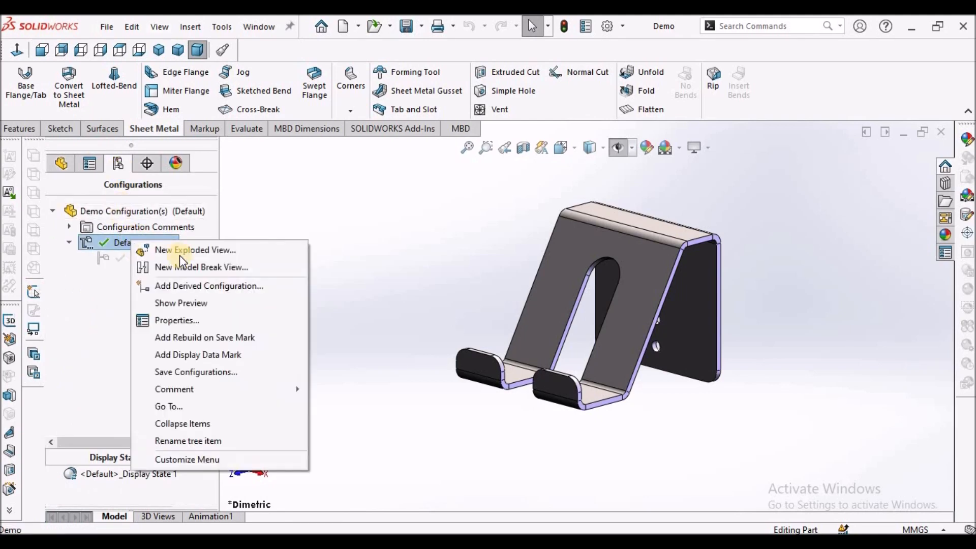
{"action": "left_click", "coordinate": [290, 294]}
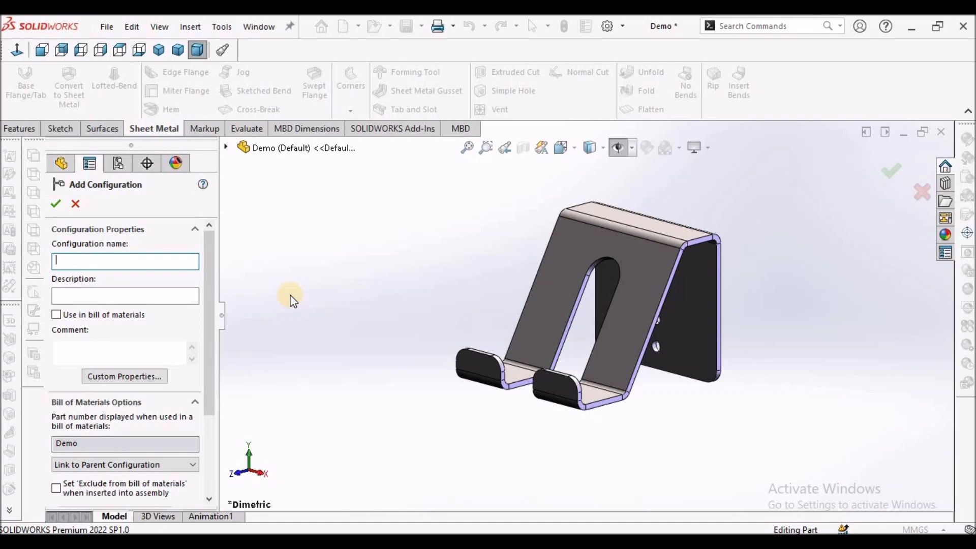
{"action": "type", "text": "P"}
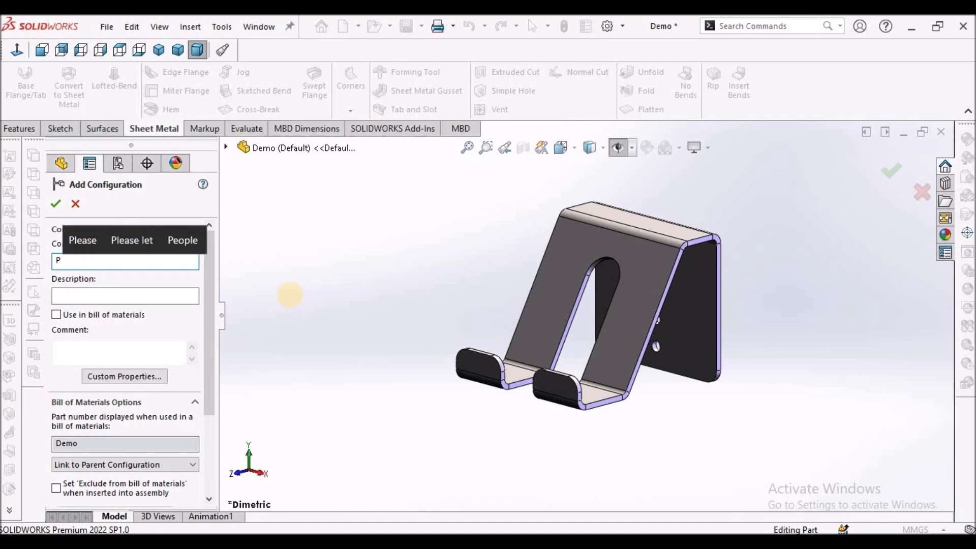
{"action": "type", "text": "oly"}
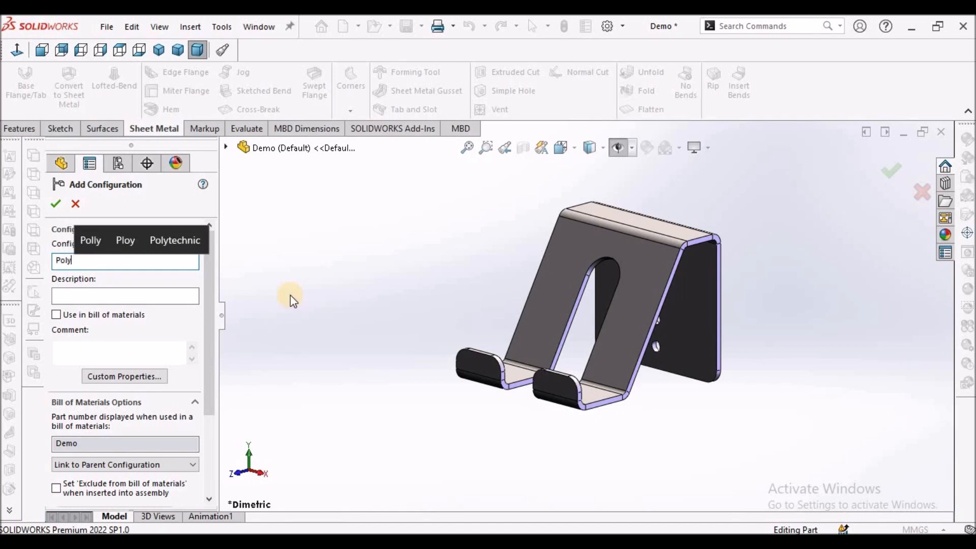
{"action": "type", "text": " Car"}
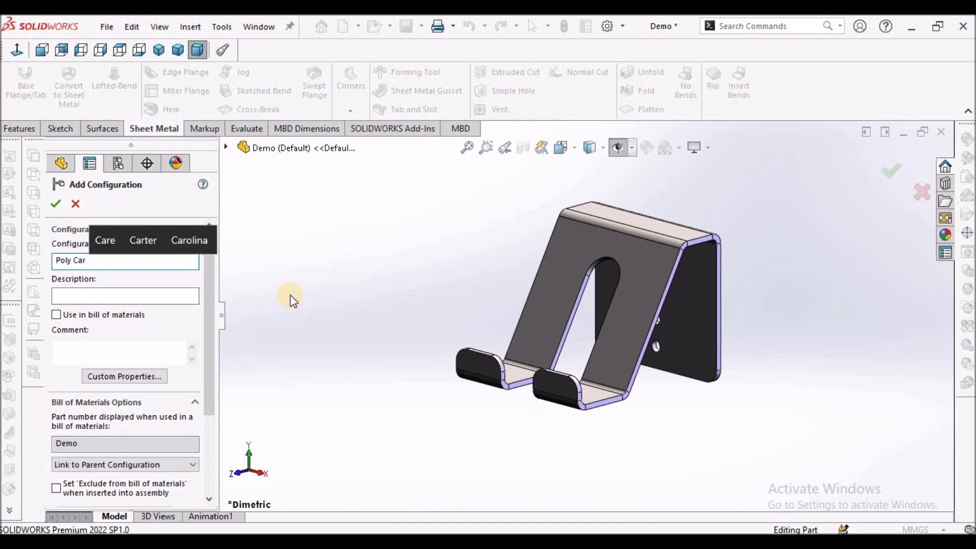
{"action": "type", "text": "nonte"}
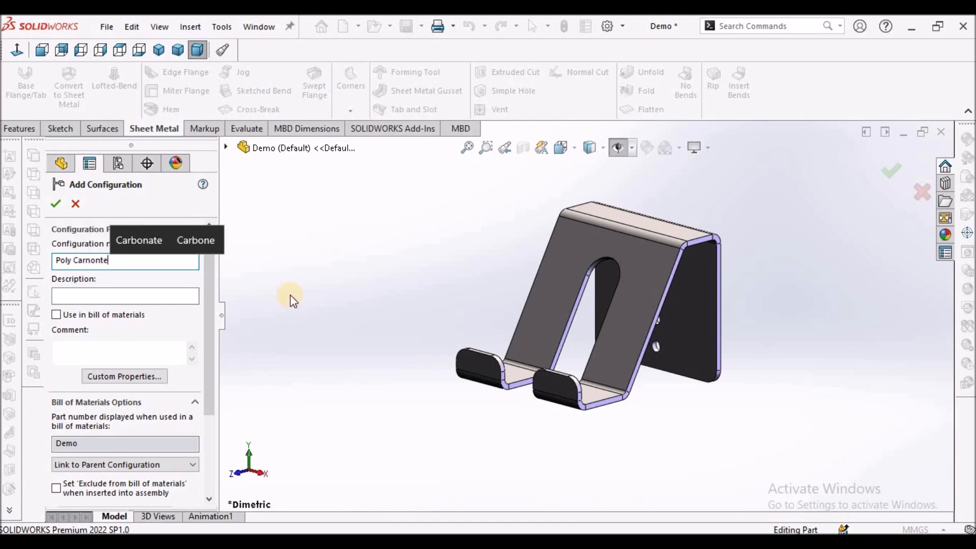
{"action": "left_click", "coordinate": [160, 240]}
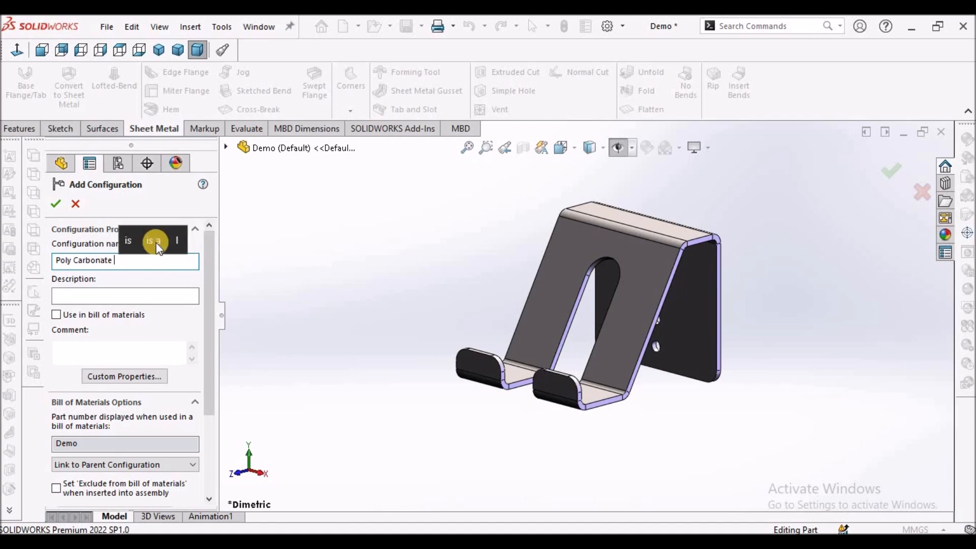
{"action": "left_click", "coordinate": [60, 200]}
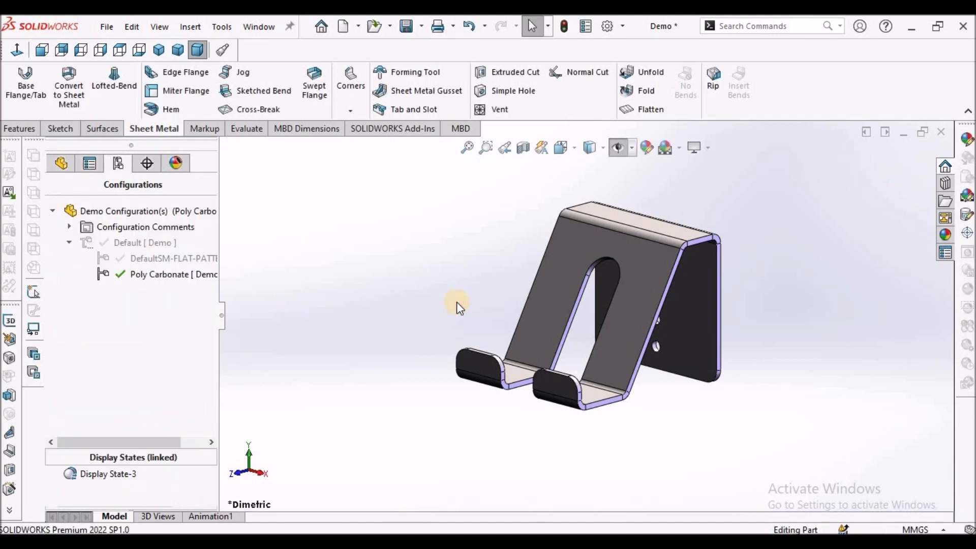
Step: Change the part's material in the Poly Carbonate configuration to ABS PC from the Plastics category
{"action": "scroll", "coordinate": [566, 307], "scroll_direction": "up", "scroll_amount": 3}
{"action": "scroll", "coordinate": [619, 306], "scroll_direction": "down", "scroll_amount": 4}
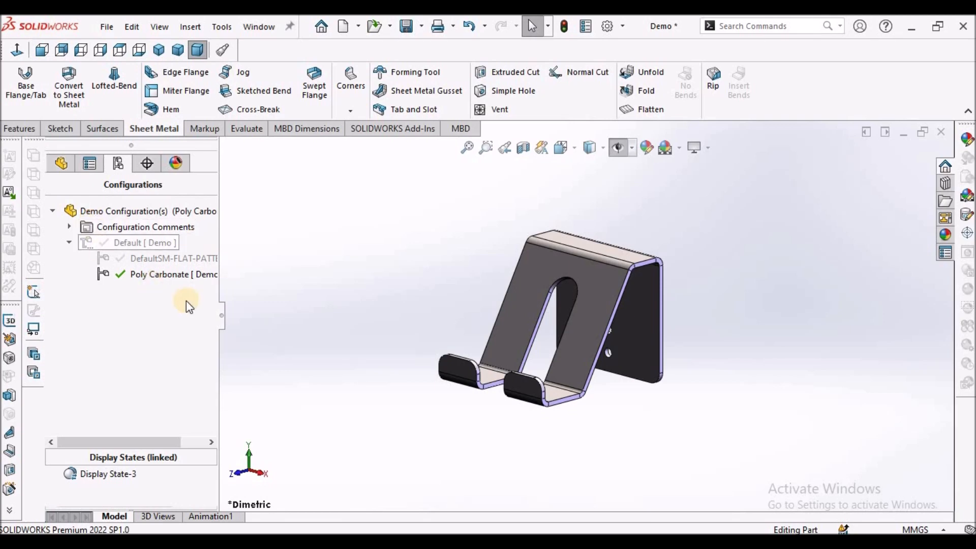
{"action": "left_click", "coordinate": [59, 163]}
{"action": "right_click", "coordinate": [104, 230]}
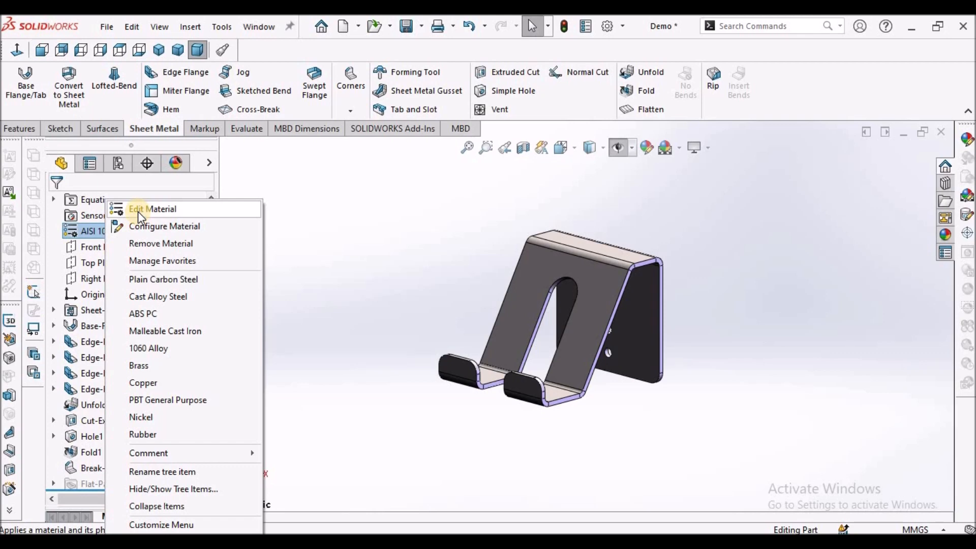
{"action": "left_click", "coordinate": [139, 212]}
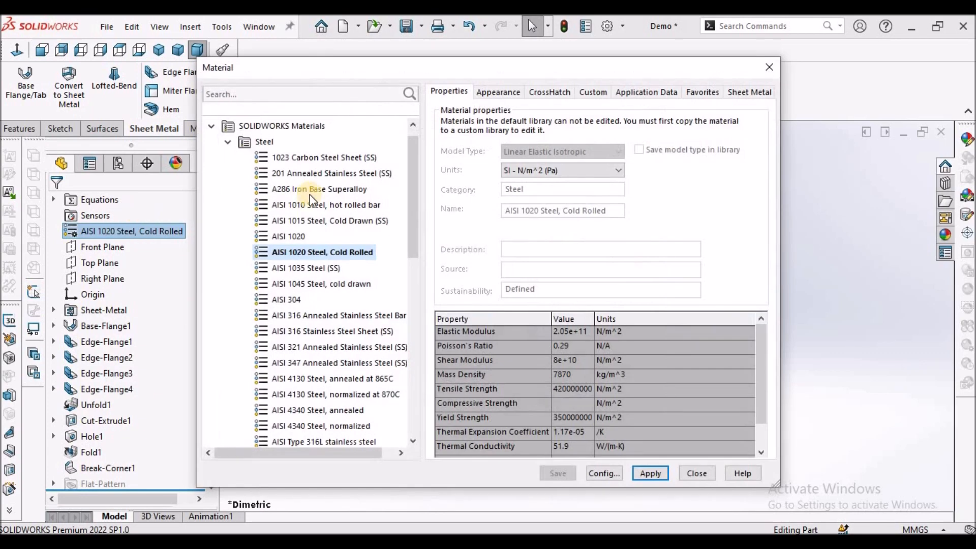
{"action": "double_click", "coordinate": [246, 142]}
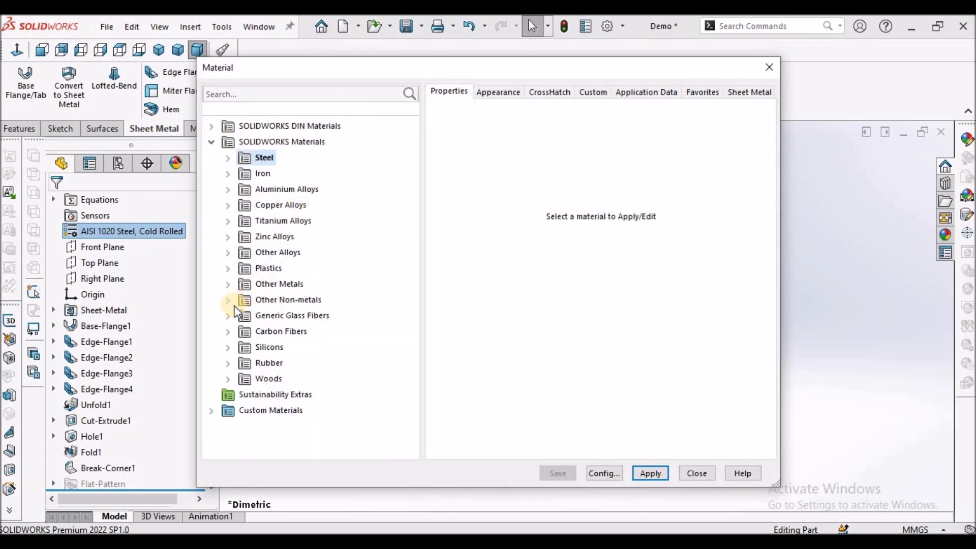
{"action": "left_click", "coordinate": [235, 304]}
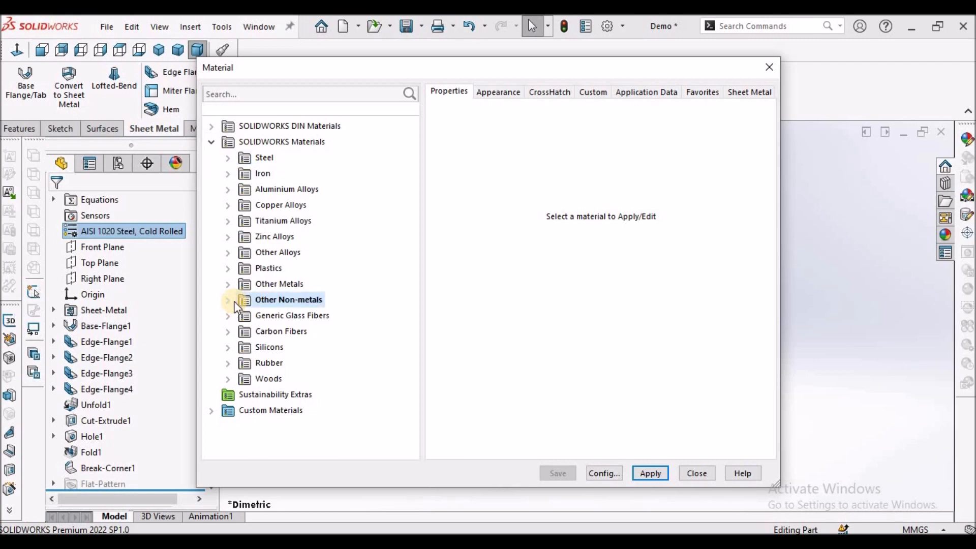
{"action": "left_click", "coordinate": [227, 269]}
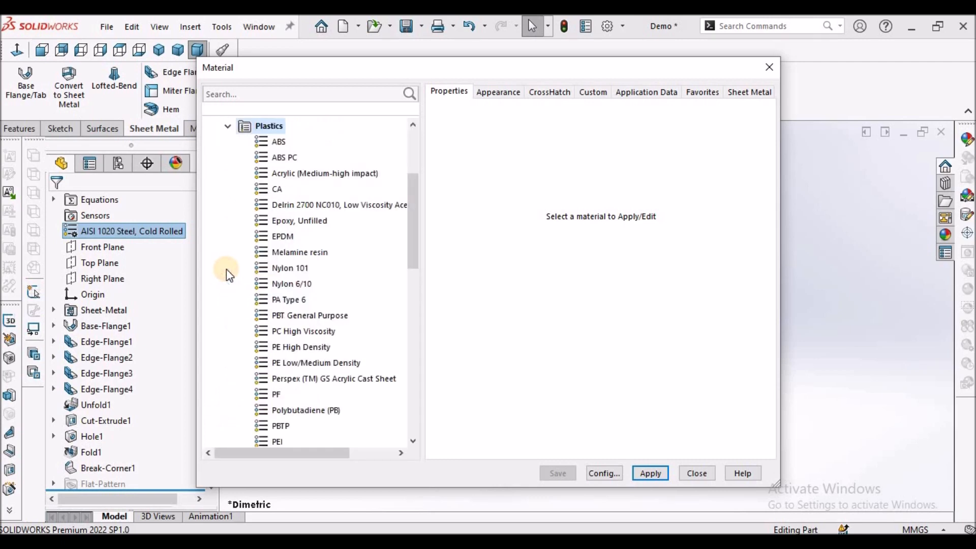
{"action": "mouse_move", "coordinate": [416, 237]}
{"action": "left_mouse_down"}
{"action": "mouse_move", "coordinate": [419, 216]}
{"action": "mouse_move", "coordinate": [425, 382]}
{"action": "mouse_move", "coordinate": [421, 232]}
{"action": "left_mouse_up"}
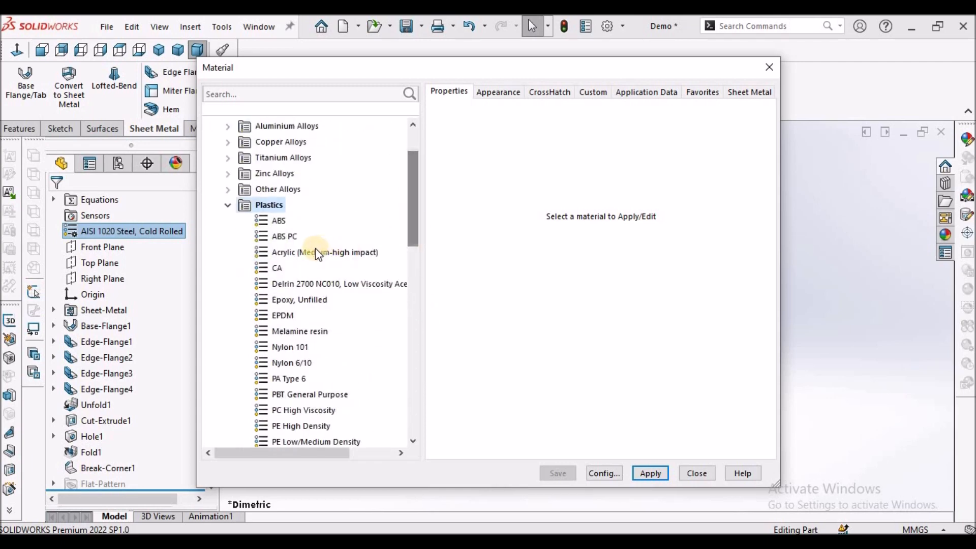
{"action": "mouse_move", "coordinate": [283, 237]}
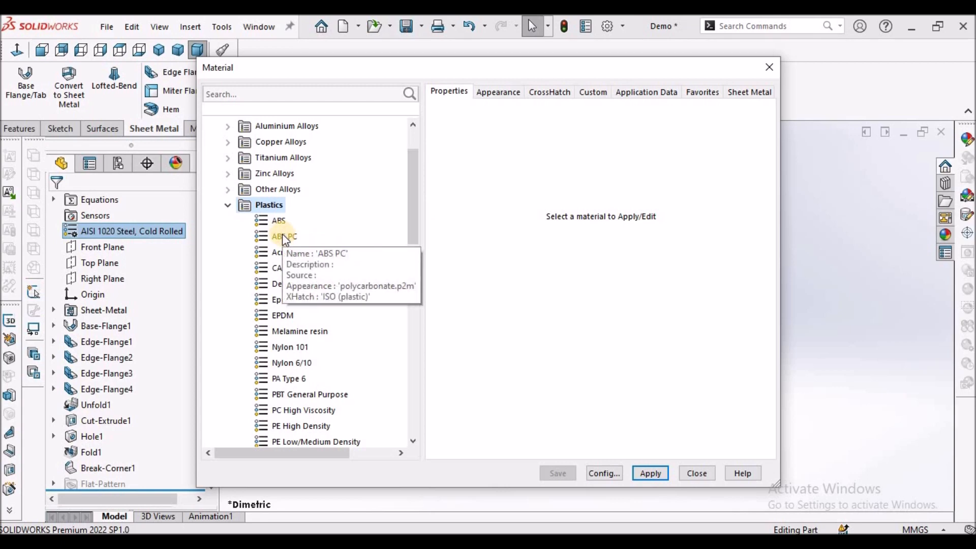
{"action": "left_click", "coordinate": [283, 237]}
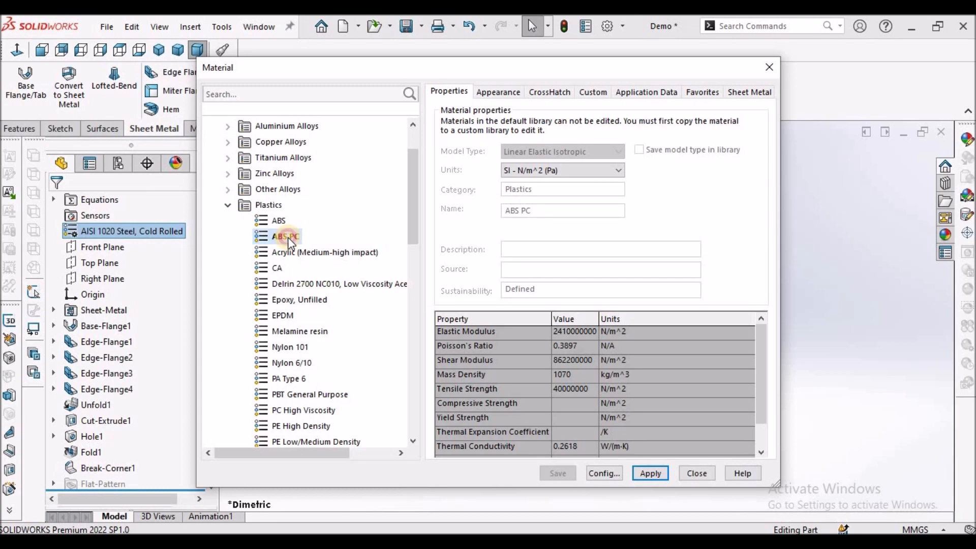
{"action": "left_click", "coordinate": [660, 473]}
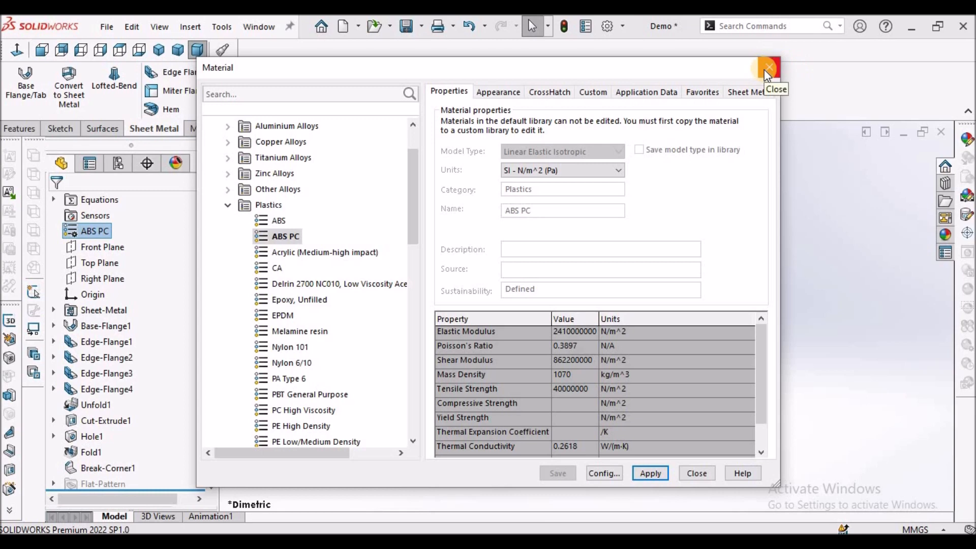
{"action": "left_click", "coordinate": [752, 265]}
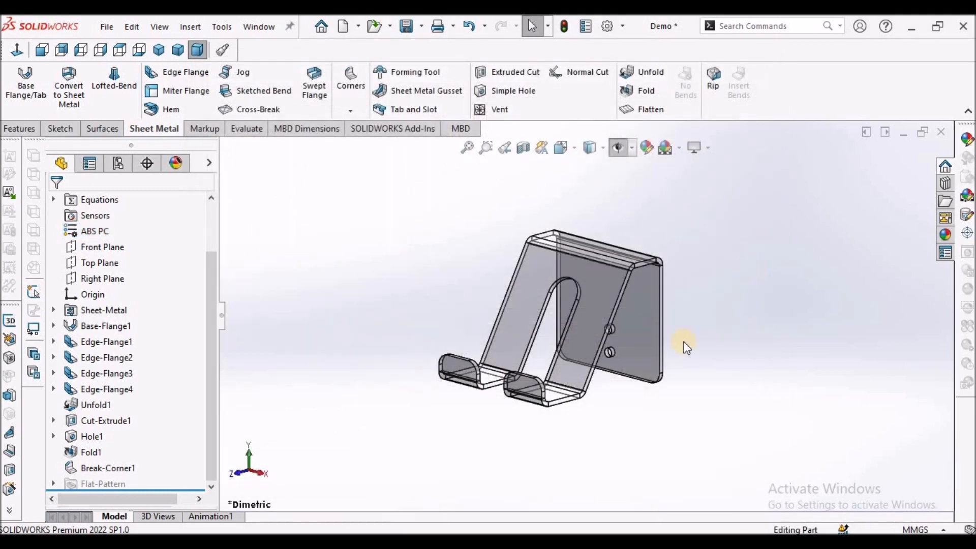
Step: Inspect the bracket in dimetric view and compare it with the polycarbonate sheet images and the eBay headphone holder listing in the browser
{"action": "mouse_move", "coordinate": [583, 296]}
{"action": "middle_mouse_down"}
{"action": "mouse_move", "coordinate": [645, 338]}
{"action": "mouse_move", "coordinate": [568, 284]}
{"action": "middle_mouse_up"}
{"action": "left_click", "coordinate": [198, 49]}
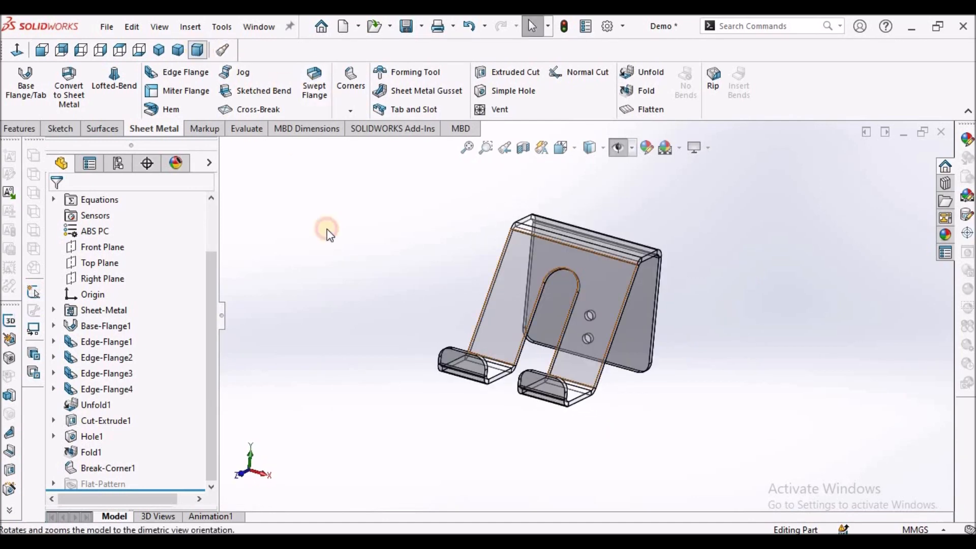
{"action": "left_click", "coordinate": [486, 304]}
{"action": "left_click", "coordinate": [632, 342]}
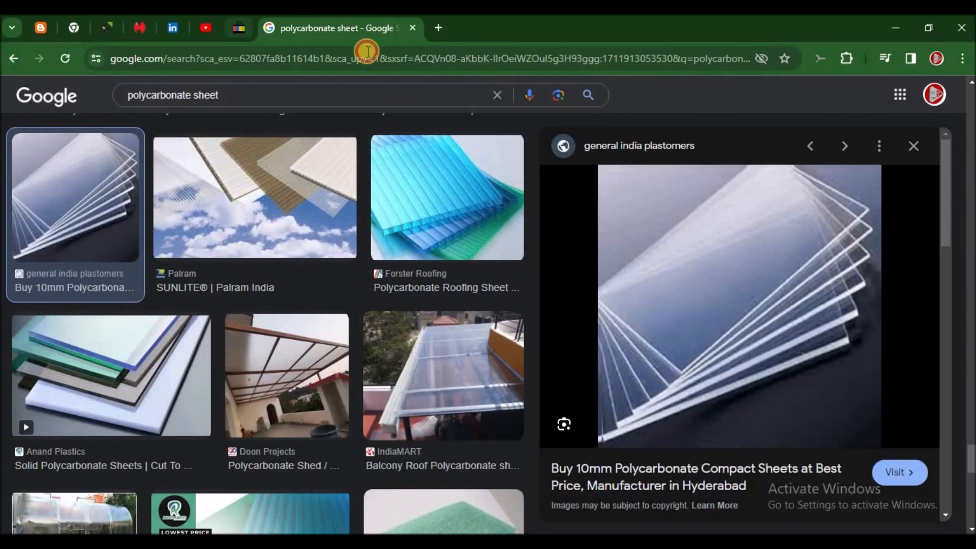
{"action": "left_click", "coordinate": [239, 29]}
{"action": "mouse_move", "coordinate": [92, 351]}
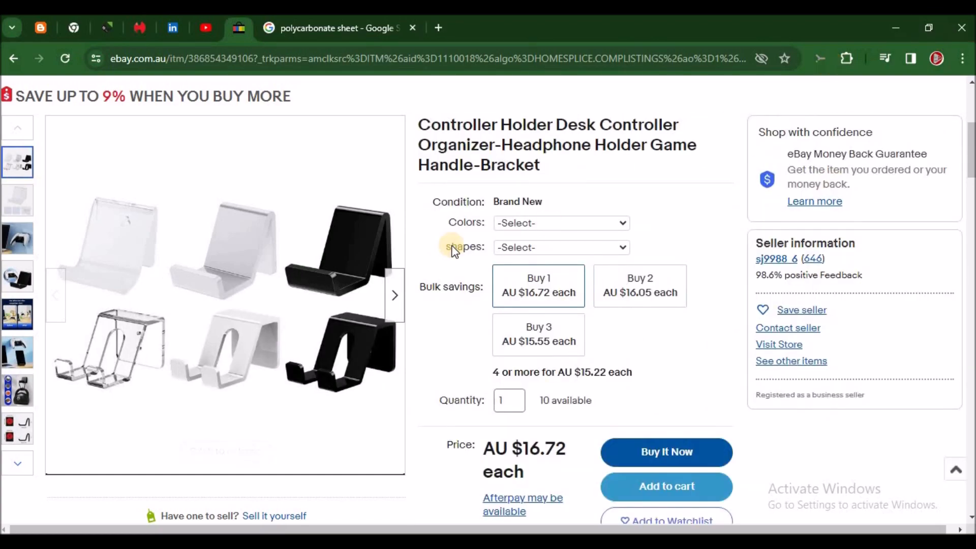
{"action": "left_click", "coordinate": [894, 26]}
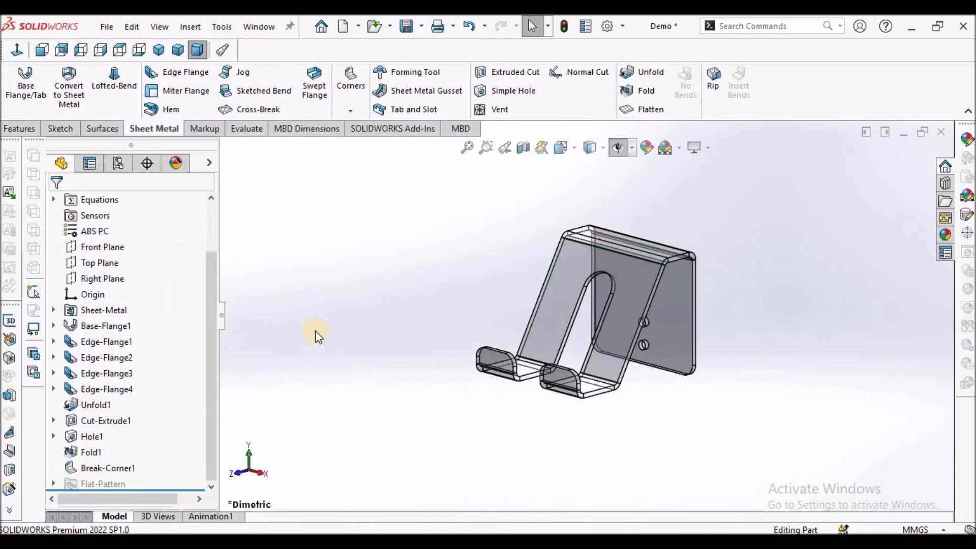
Step: Compare the bracket's appearance in the Default and Poly Carbonate configurations, leaving Poly Carbonate active with its feature tree shown
{"action": "scroll", "coordinate": [687, 310], "scroll_direction": "down", "scroll_amount": 2}
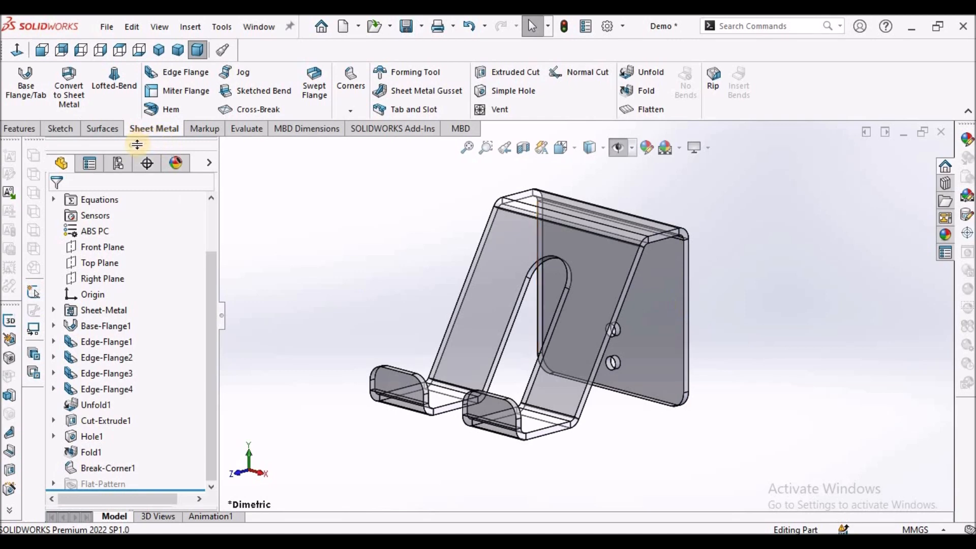
{"action": "left_click", "coordinate": [121, 164]}
{"action": "left_click", "coordinate": [142, 248]}
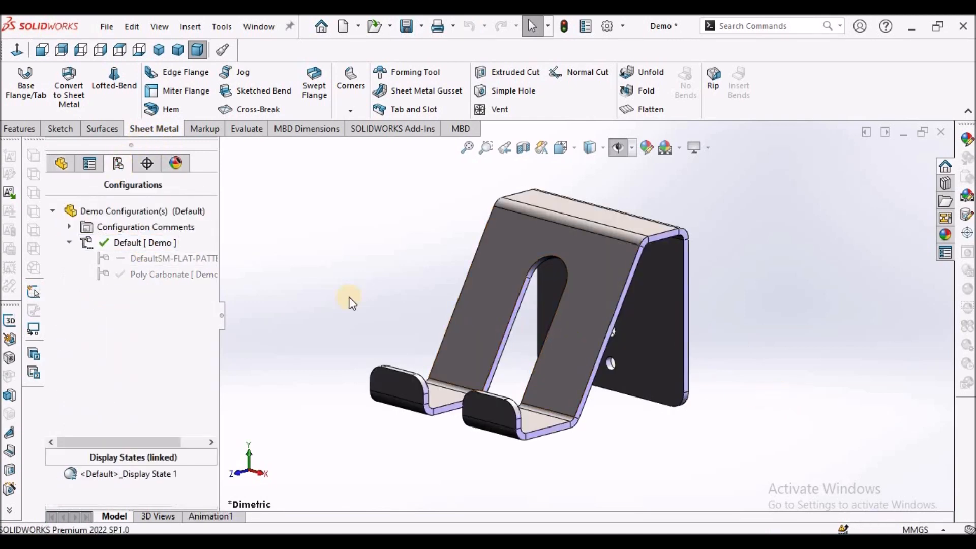
{"action": "double_click", "coordinate": [168, 275]}
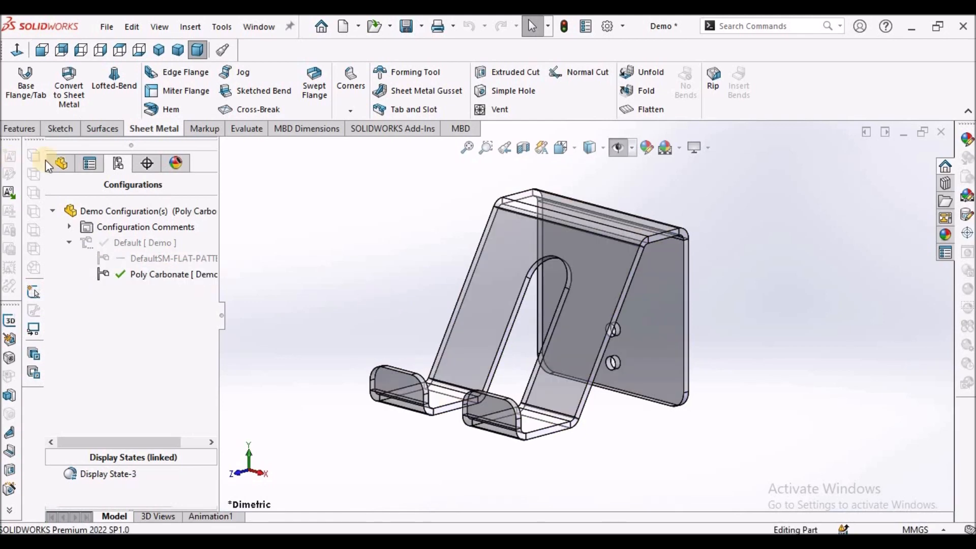
{"action": "left_click", "coordinate": [61, 162]}
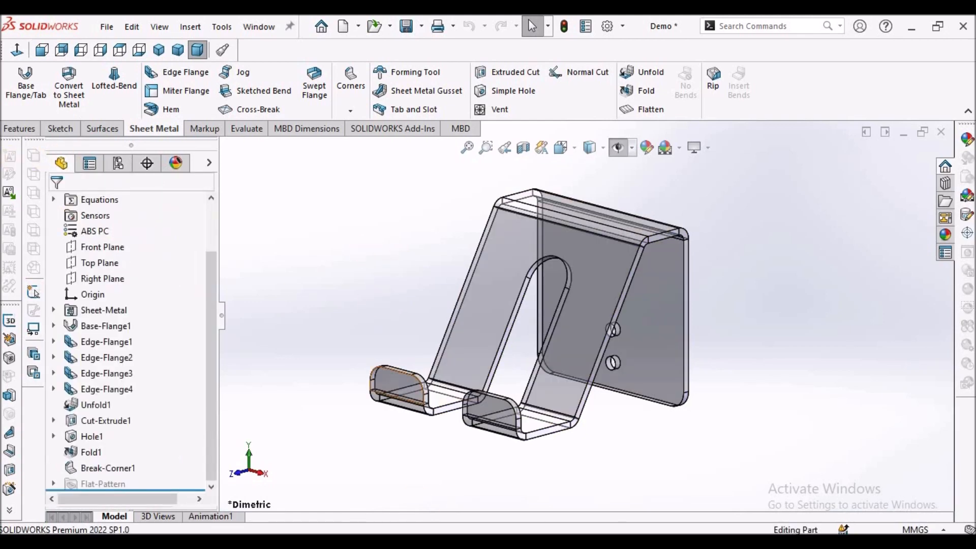